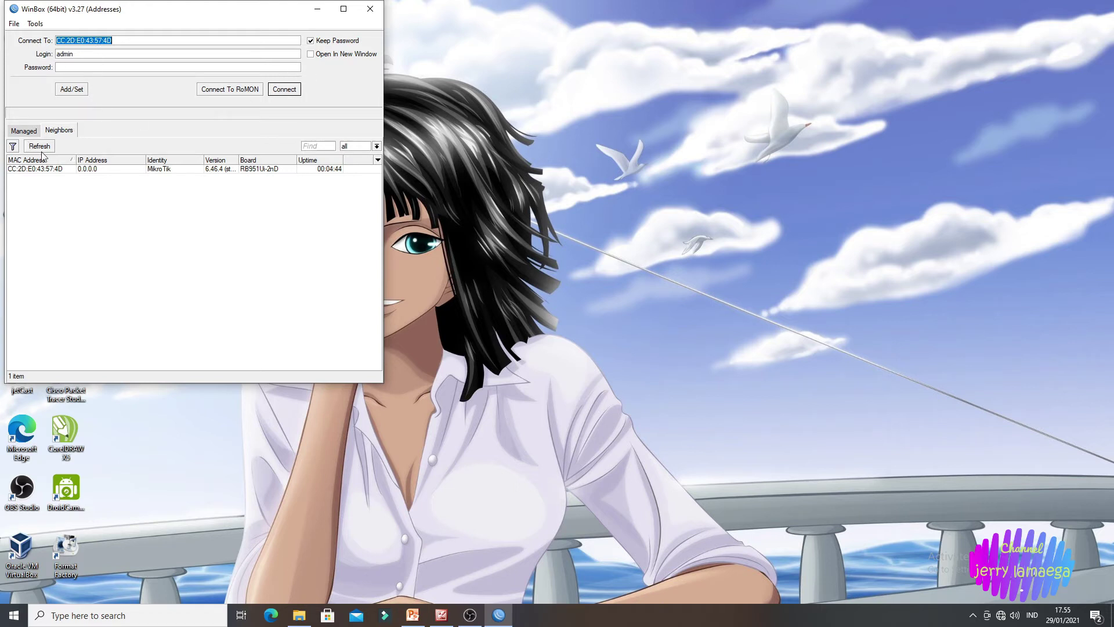
# Step: Connect to the discovered MikroTik router and reset it from a terminal with the command system reset, answering y to proceed
pyautogui.click(36, 170)
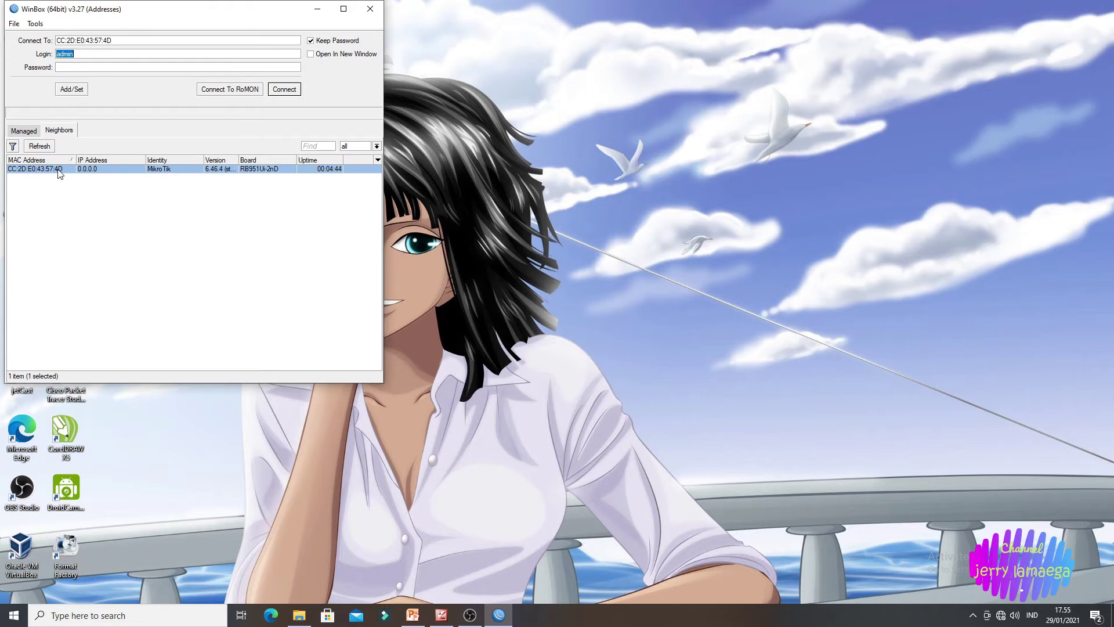
pyautogui.click(279, 92)
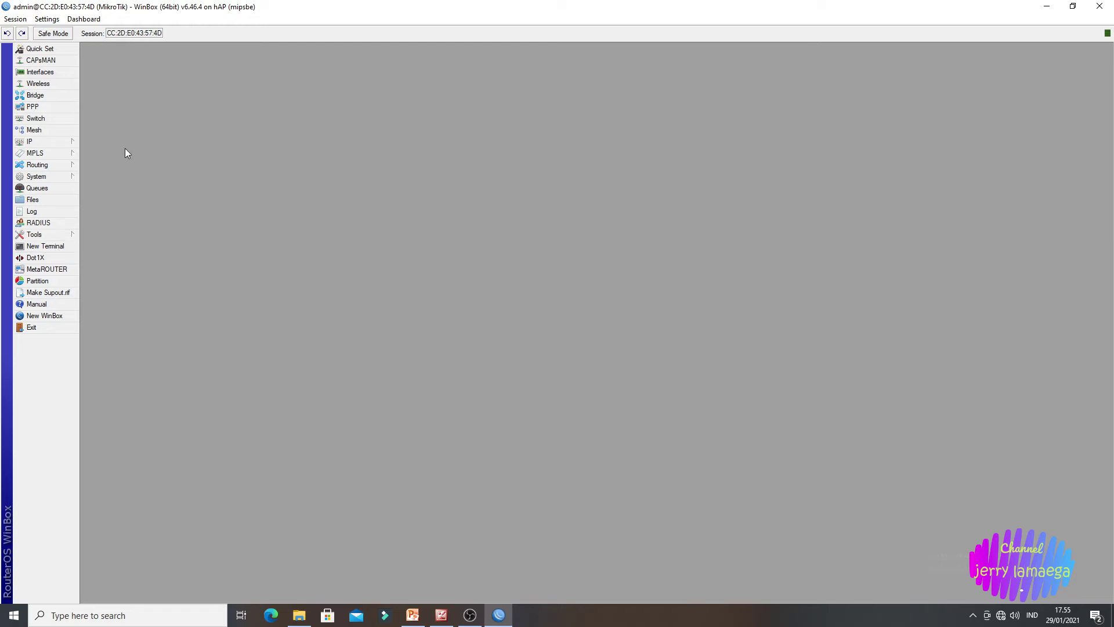
pyautogui.click(46, 246)
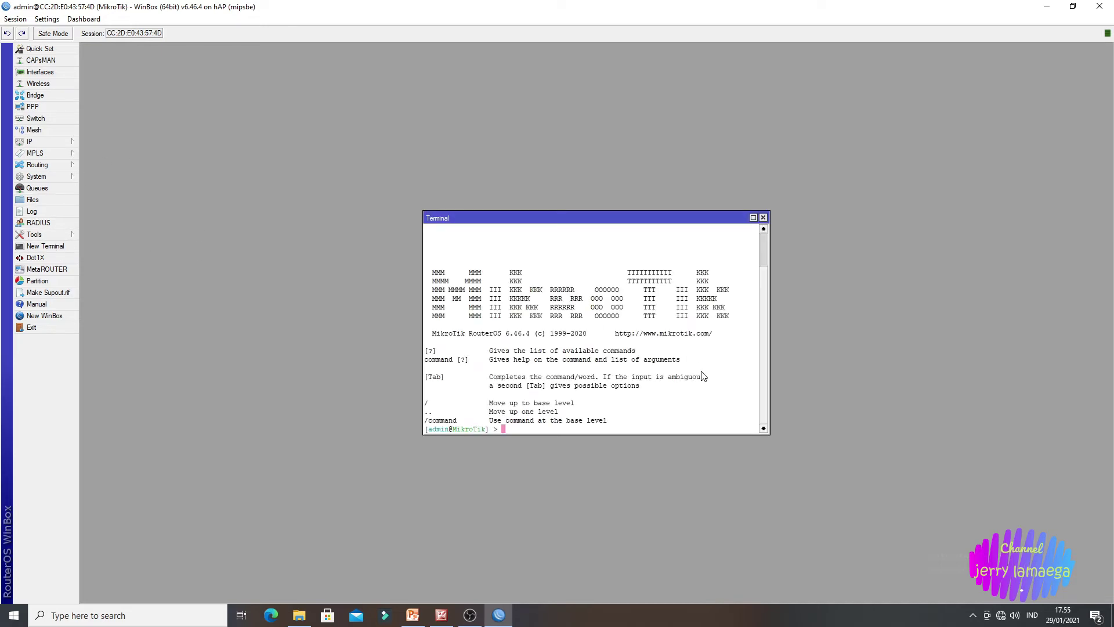
pyautogui.write('system reset')
pyautogui.press('Return')
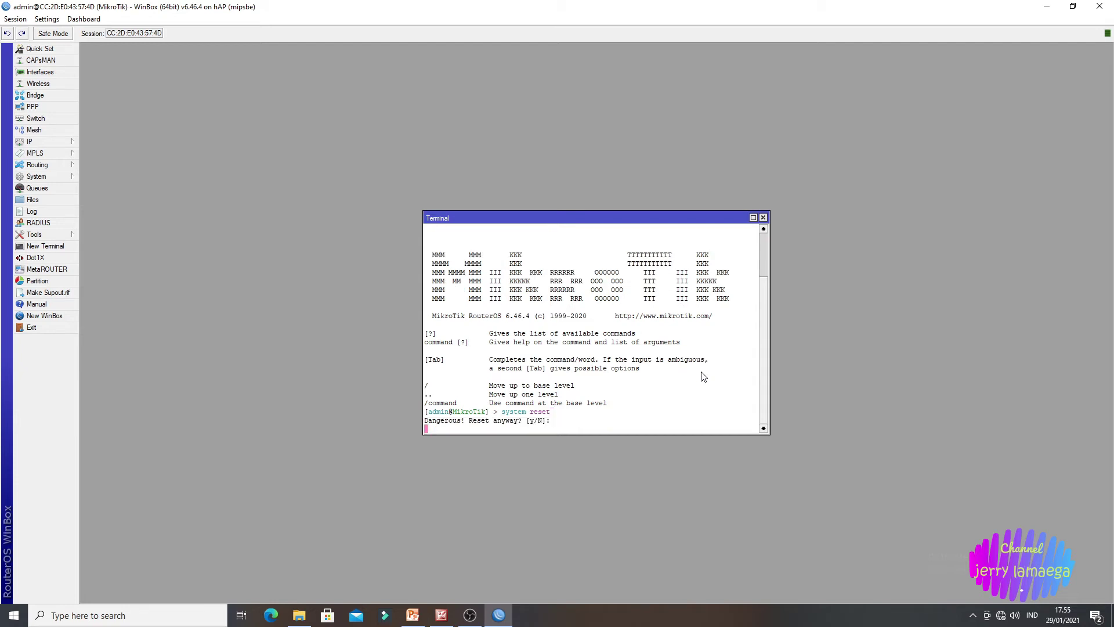
pyautogui.write('y')
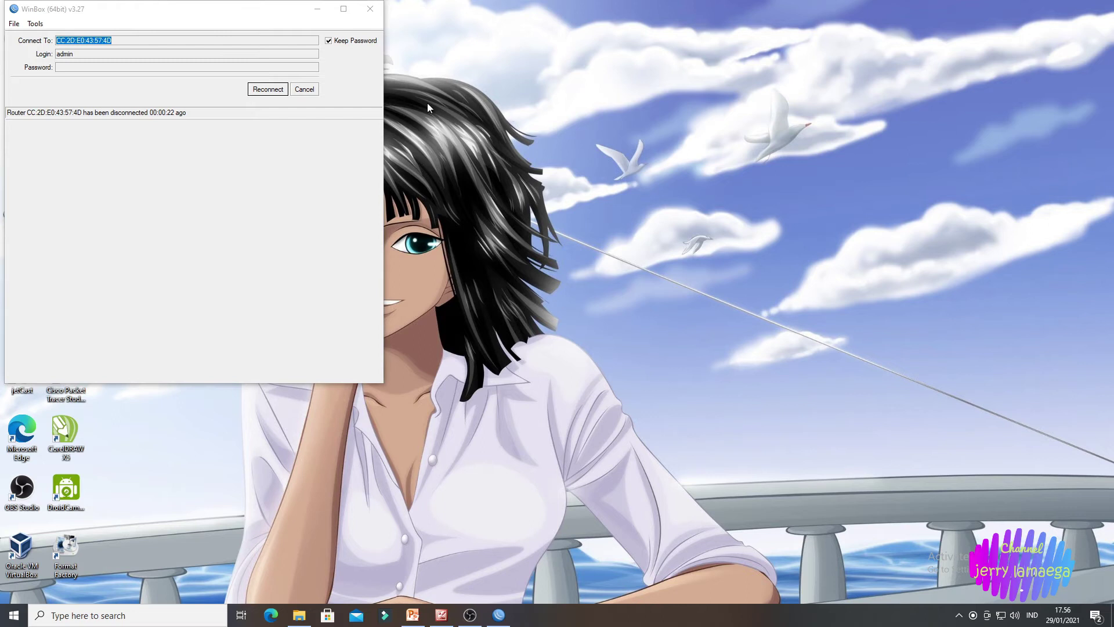
# Step: Reconnect to the reset router, remove its RouterOS default configuration, and reconnect after the session drops
pyautogui.click(263, 89)
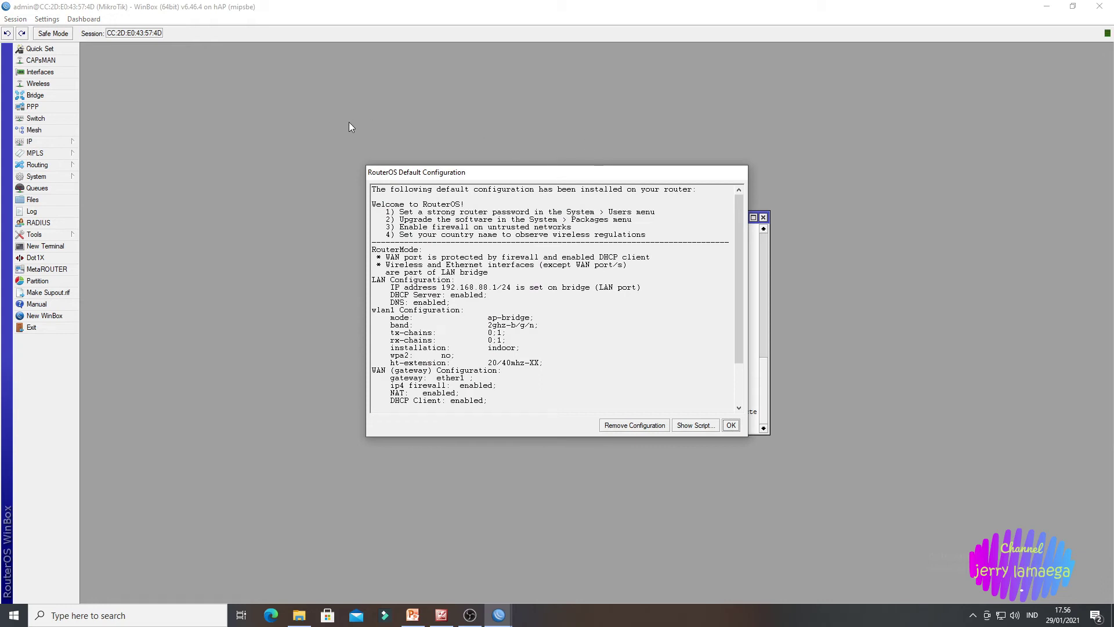
pyautogui.click(636, 426)
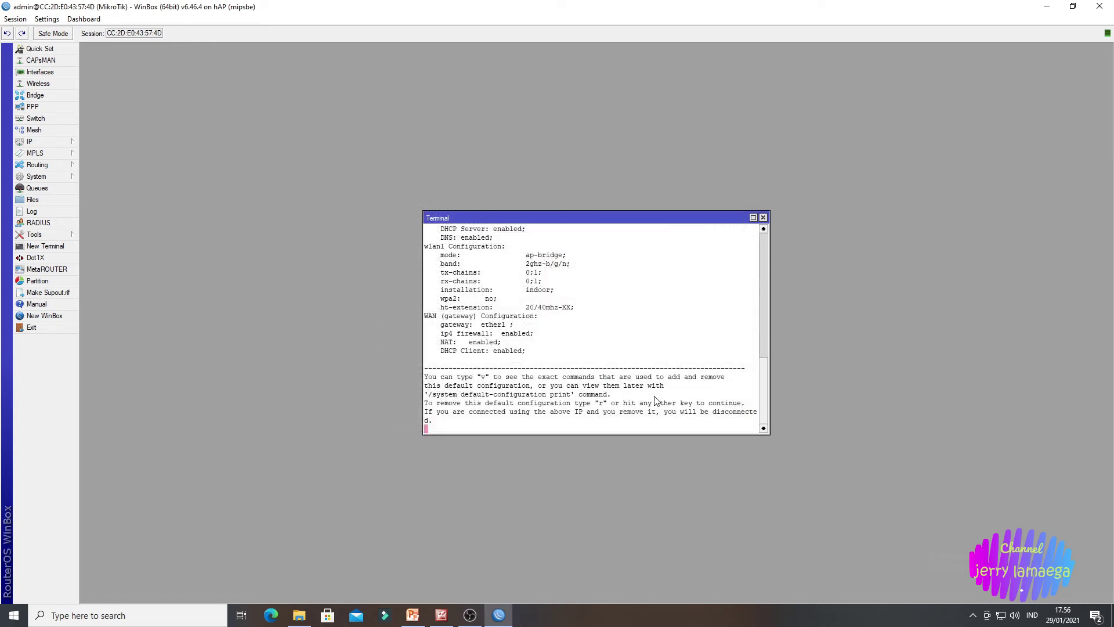
pyautogui.click(764, 218)
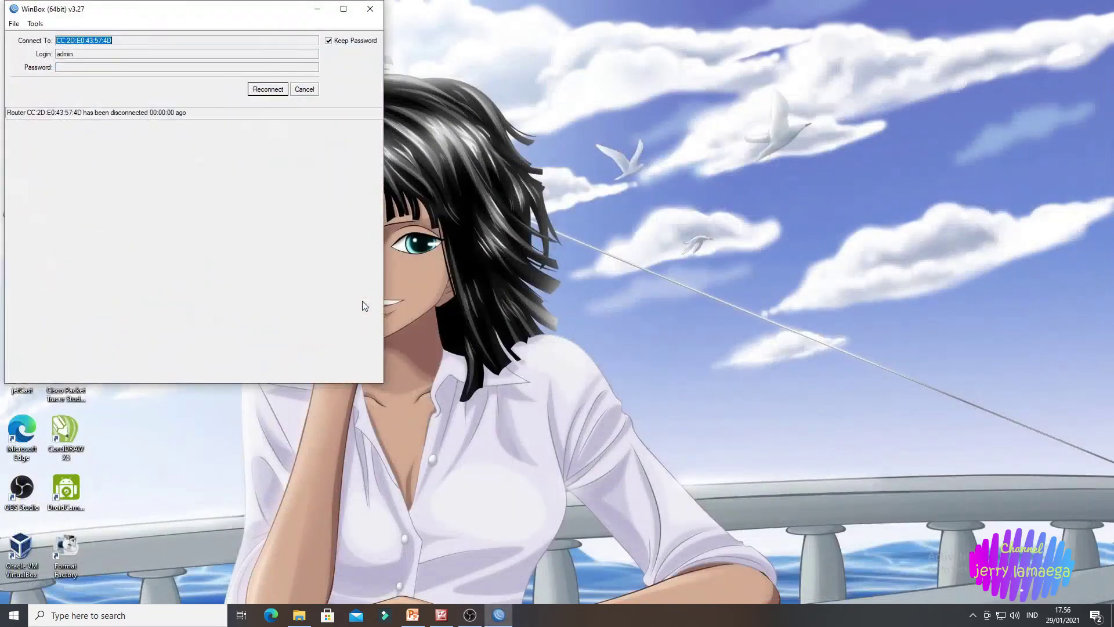
pyautogui.click(268, 90)
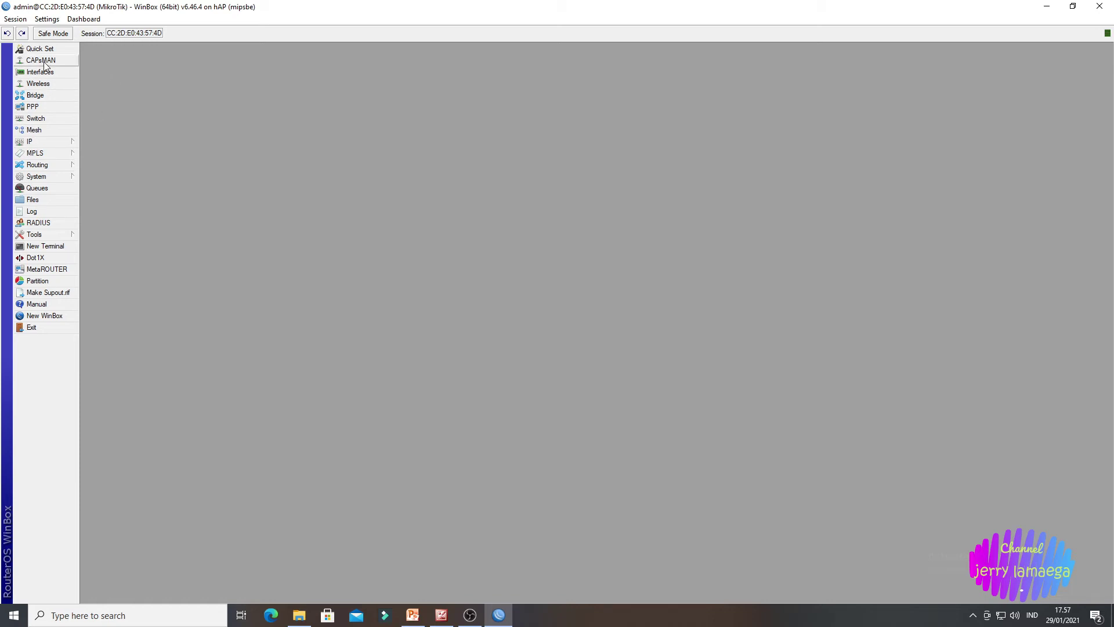
# Step: Add the comment isp-1 to the ether1 interface in the interface list
pyautogui.click(58, 73)
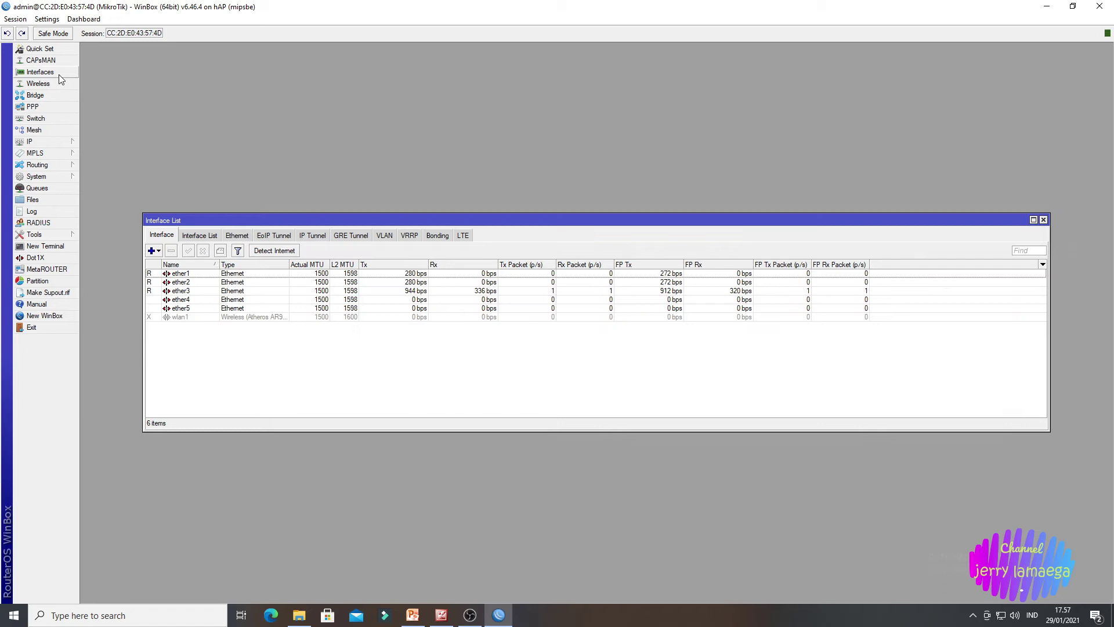
pyautogui.click(175, 275)
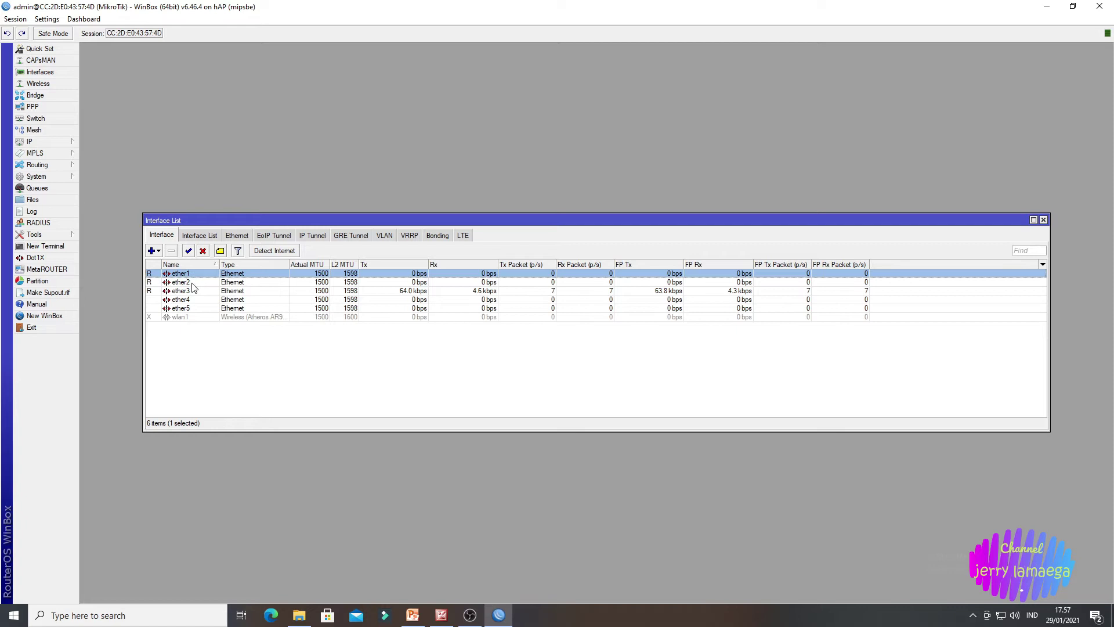
pyautogui.click(220, 250)
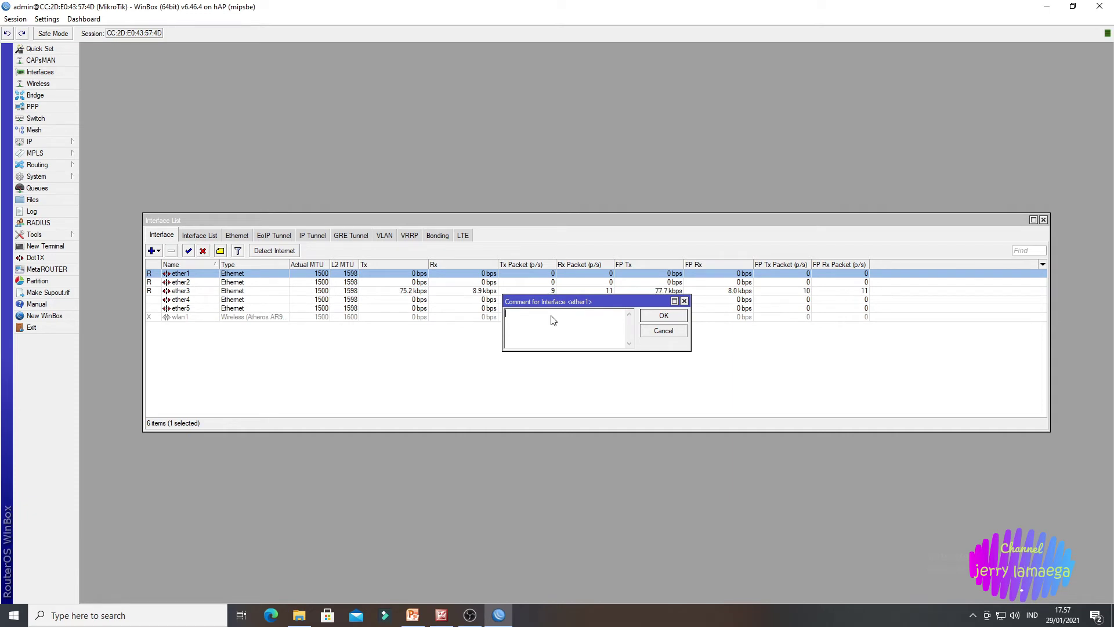
pyautogui.write('isp-1')
pyautogui.click(662, 316)
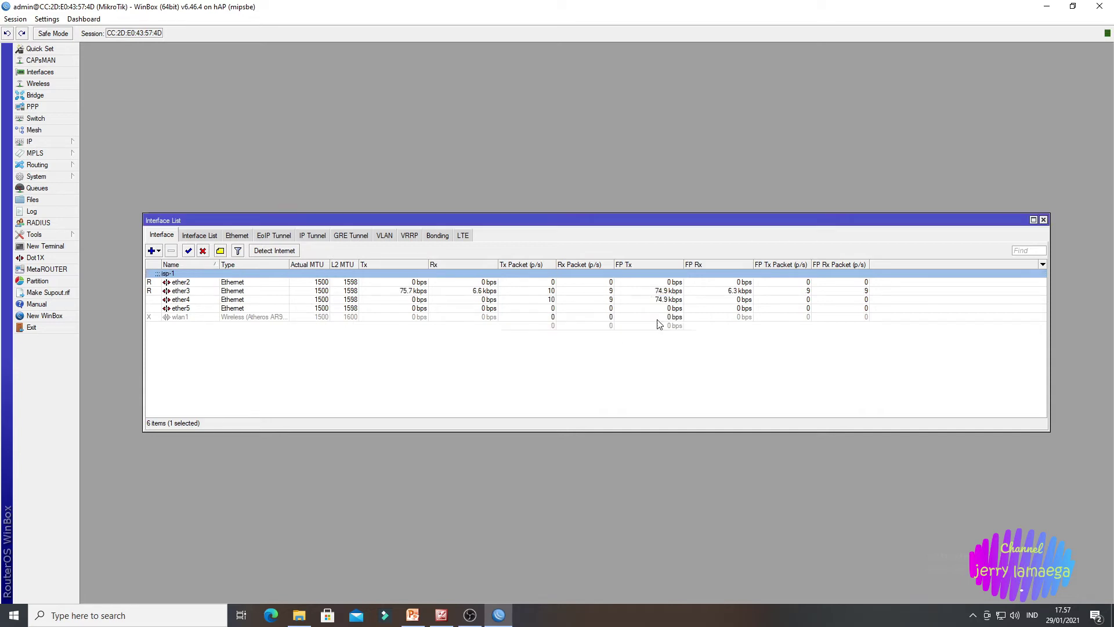
# Step: Add the comment isp-2 to the ether2 interface
pyautogui.click(187, 291)
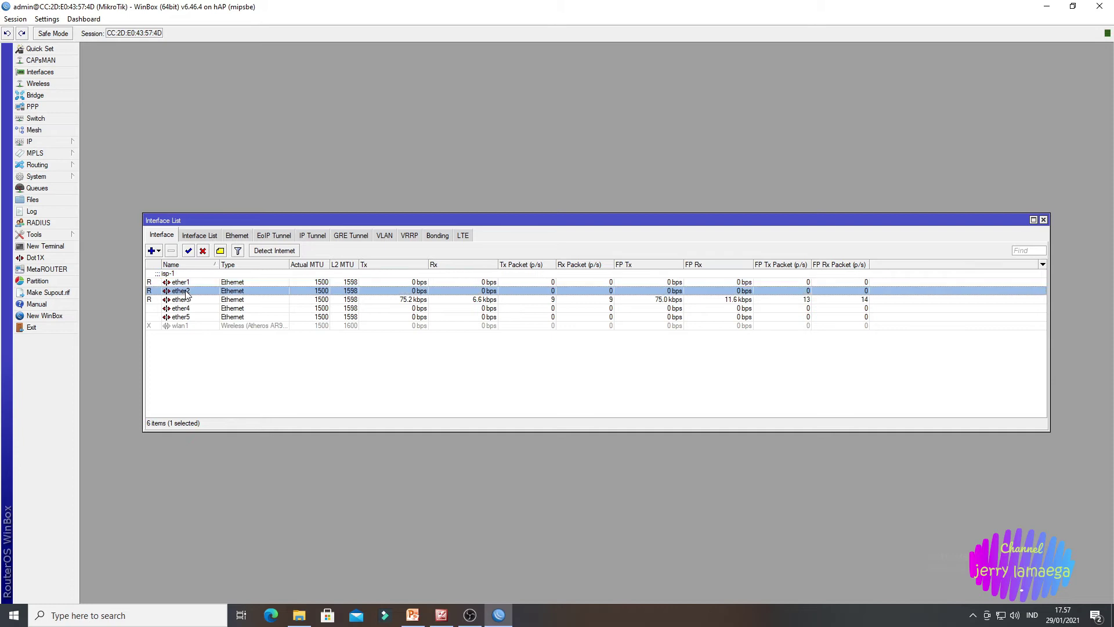
pyautogui.click(220, 251)
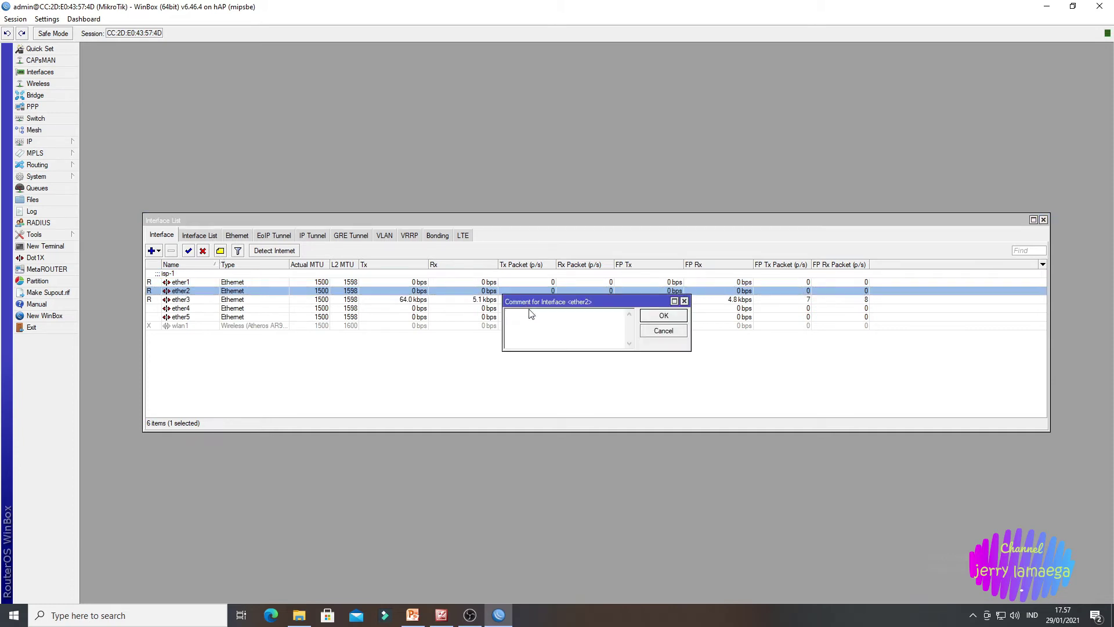
pyautogui.write('isp-2')
pyautogui.click(663, 315)
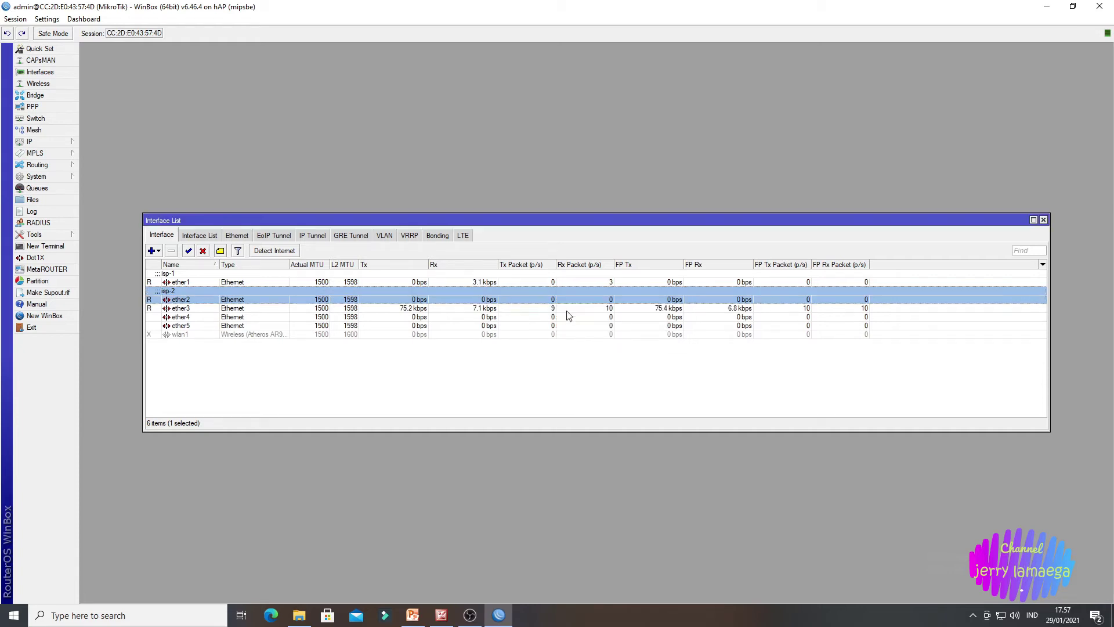
# Step: Add the comment lokal to the ether3 interface and close the interface list
pyautogui.click(175, 310)
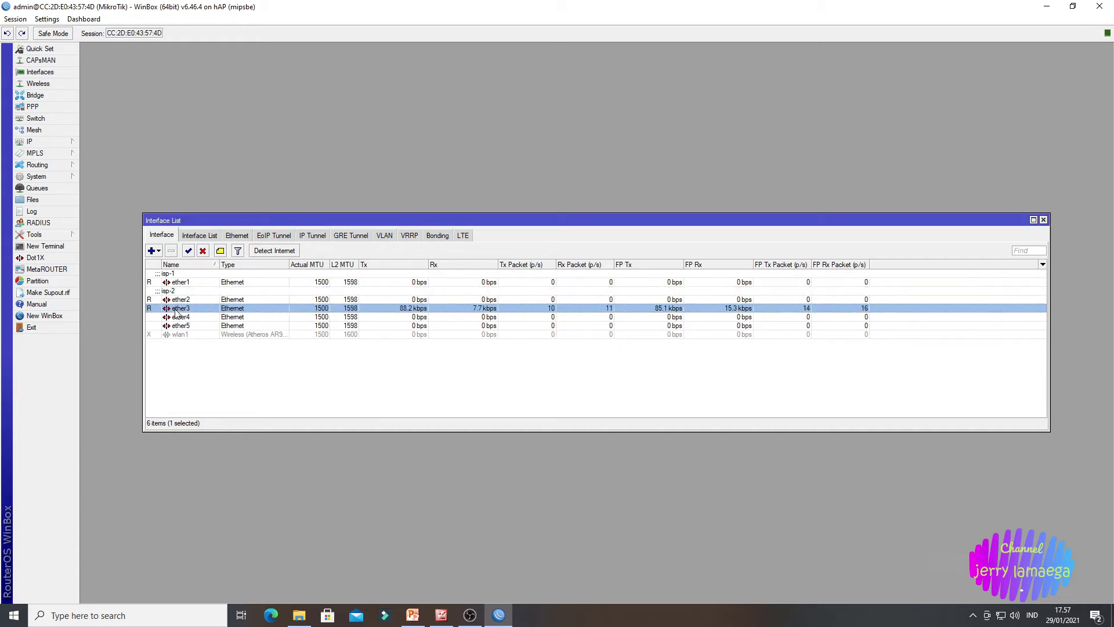
pyautogui.click(220, 250)
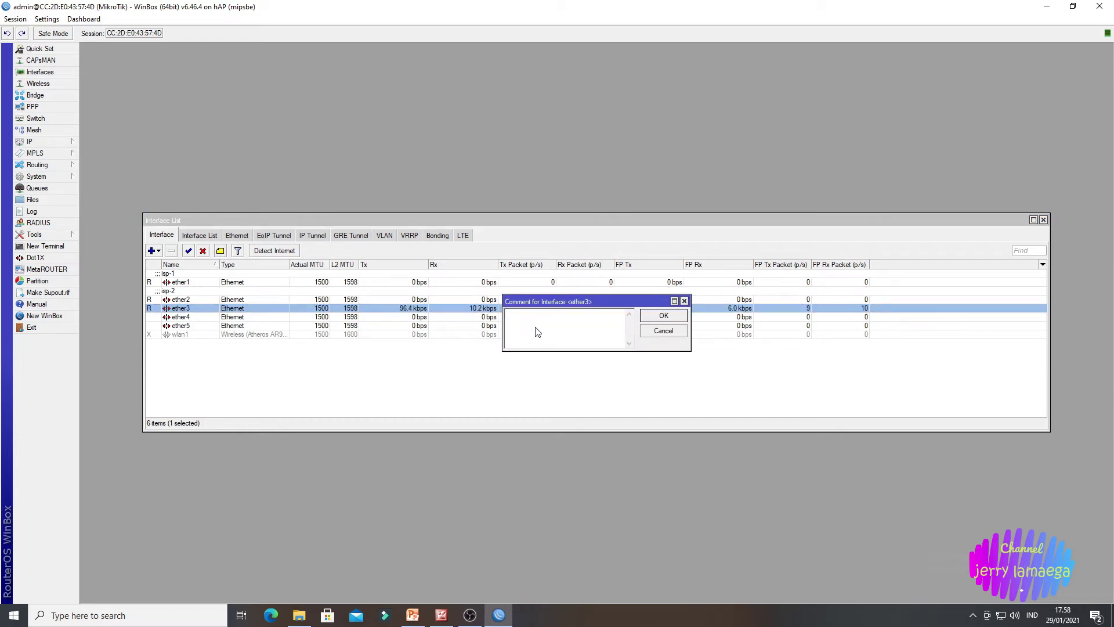
pyautogui.write('loka')
pyautogui.click(654, 315)
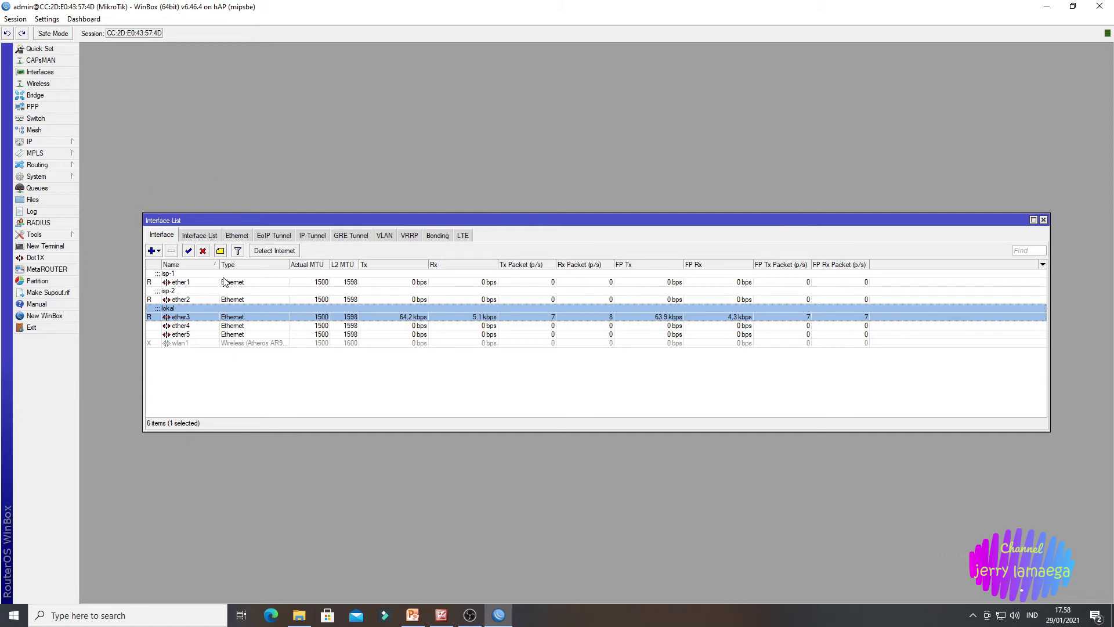
pyautogui.click(1043, 220)
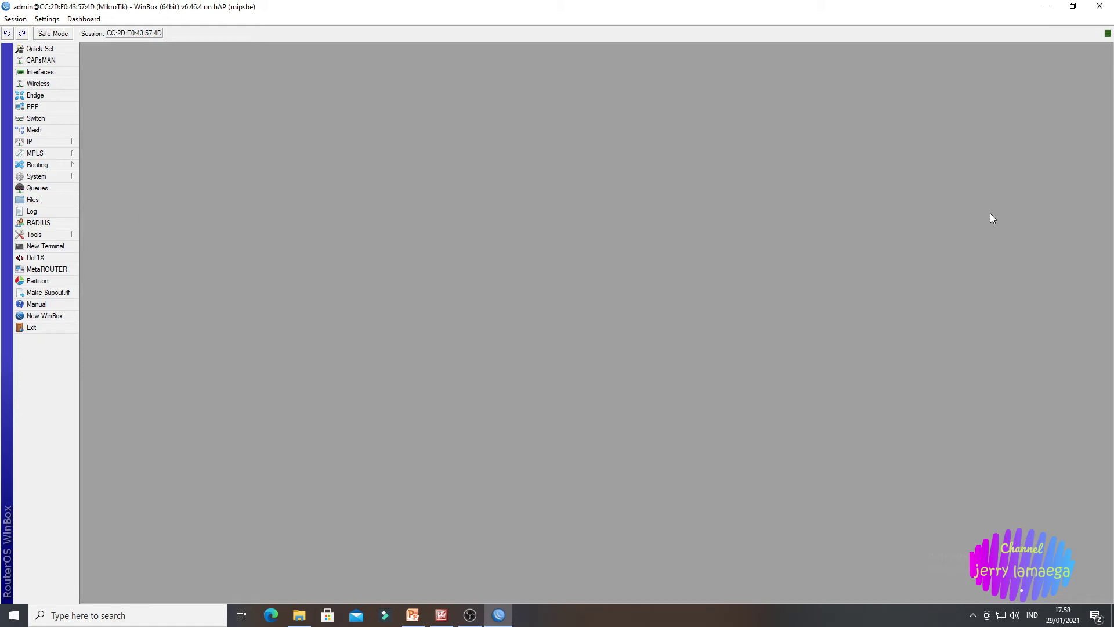
# Step: Add the IP address 10.10.10.2/24 on interface ether1 in the router's address list
pyautogui.click(50, 143)
pyautogui.click(102, 166)
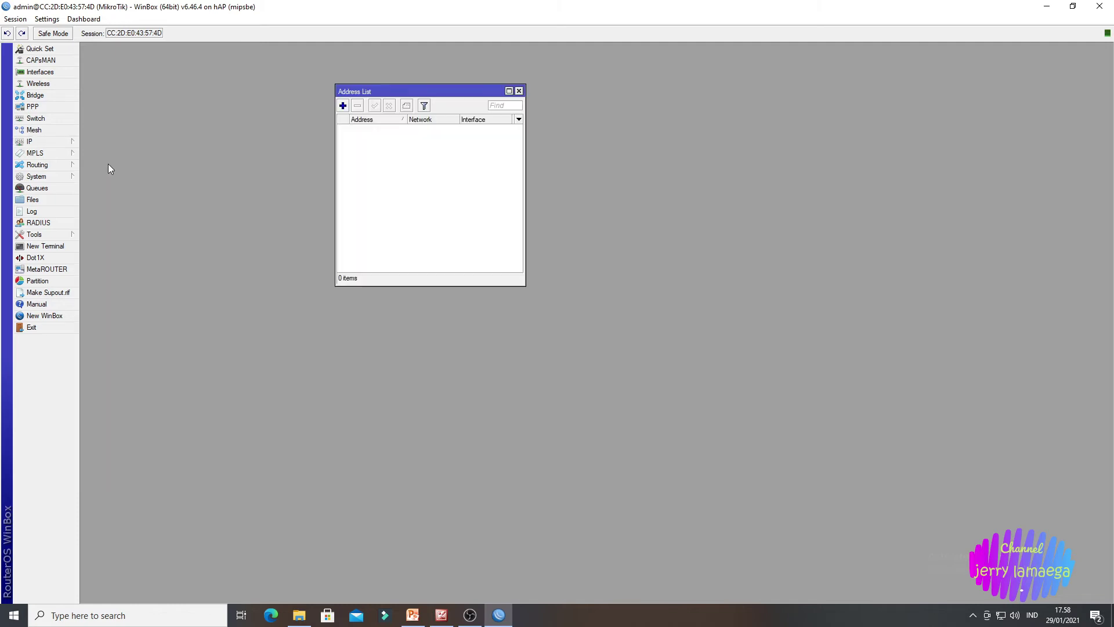
pyautogui.click(343, 105)
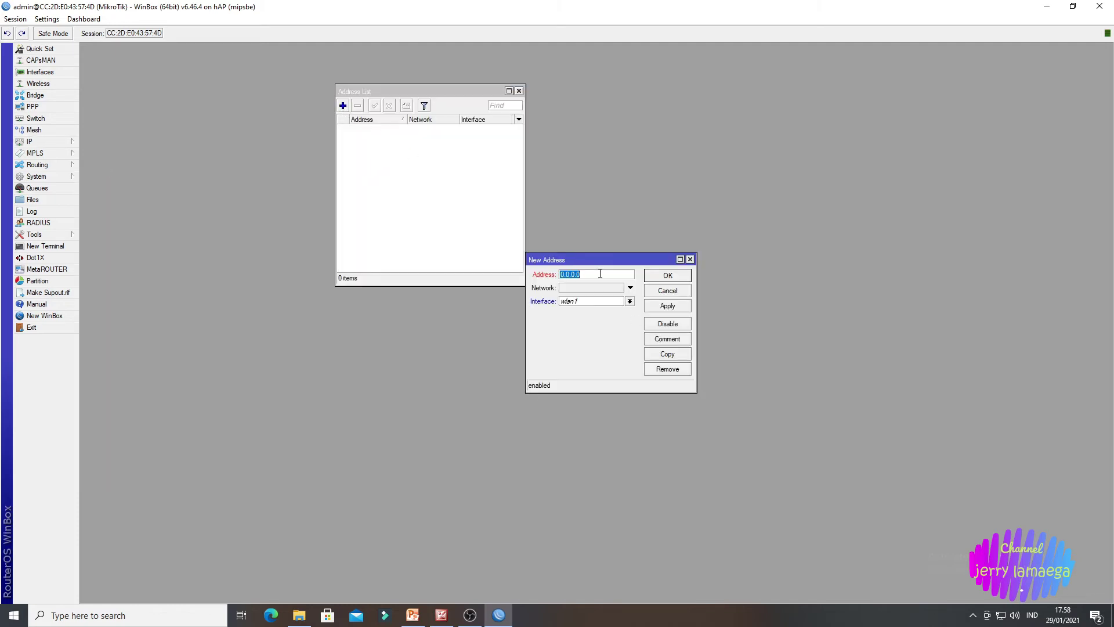
pyautogui.write('10.10.10.2/24')
pyautogui.click(611, 306)
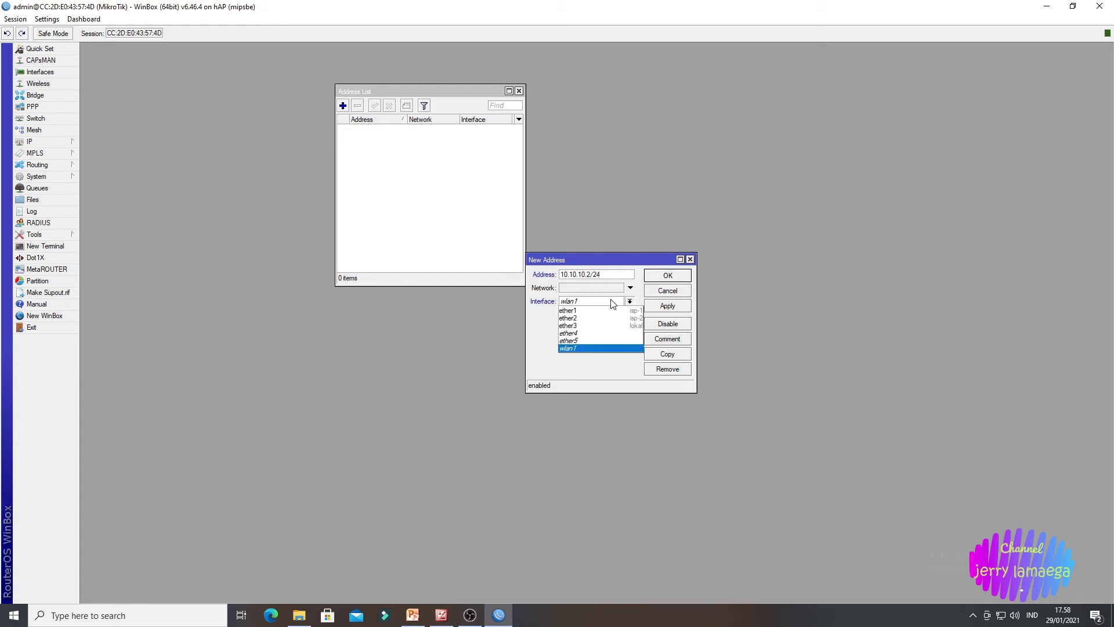
pyautogui.click(586, 311)
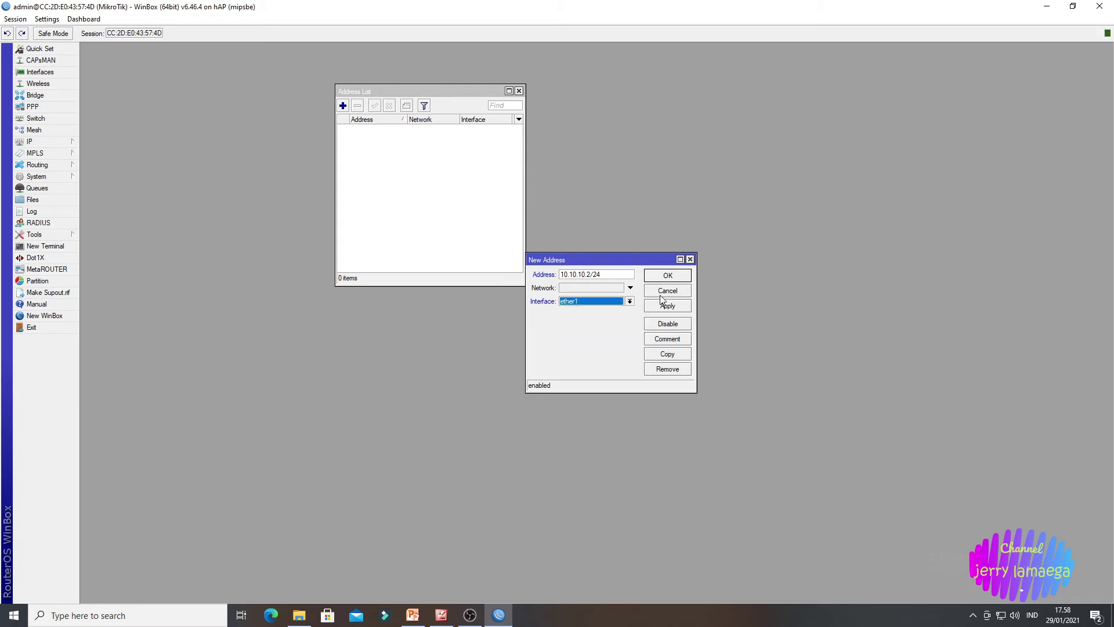
pyautogui.click(667, 305)
pyautogui.click(668, 276)
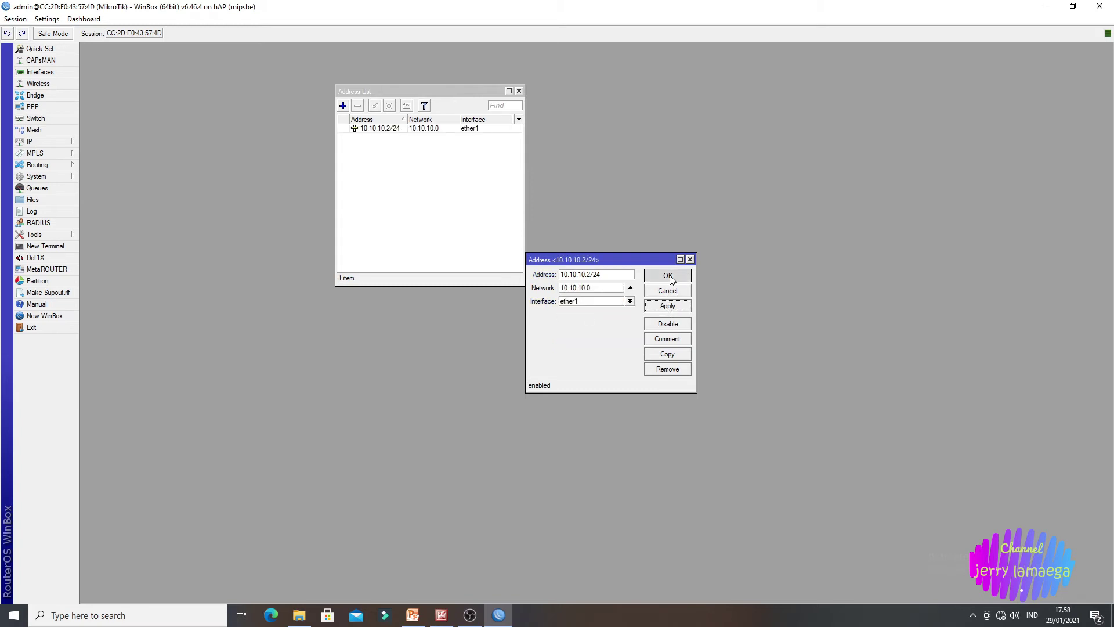
# Step: Add the IP address 172.0.0.2/24 on interface ether2
pyautogui.click(342, 106)
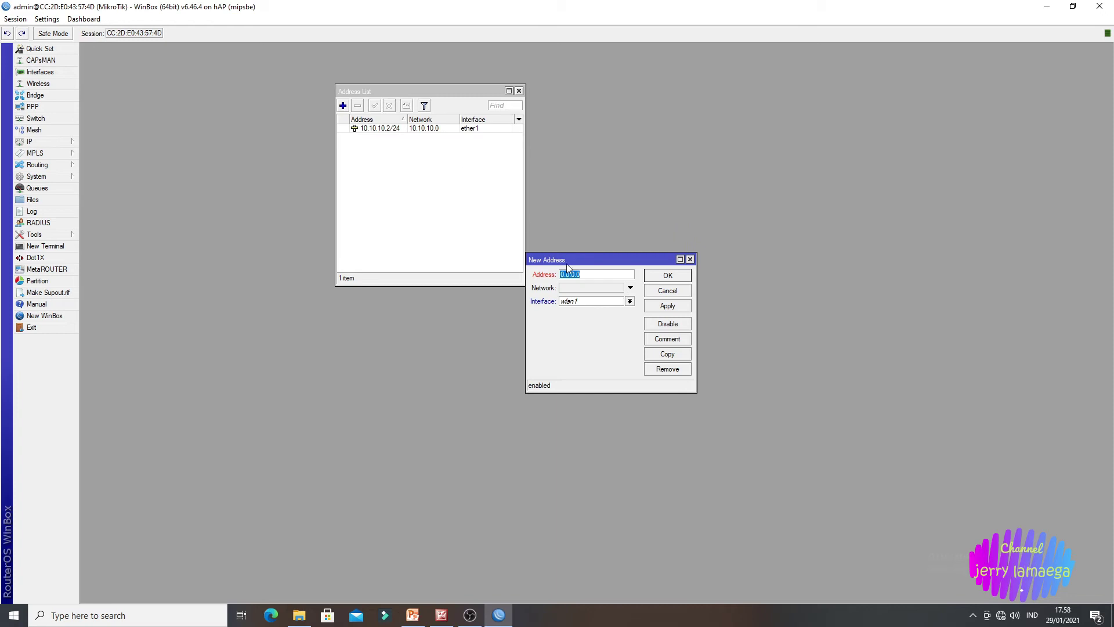
pyautogui.write('172.16')
pyautogui.press('BackSpace')
pyautogui.write('0.0.2/24')
pyautogui.click(585, 301)
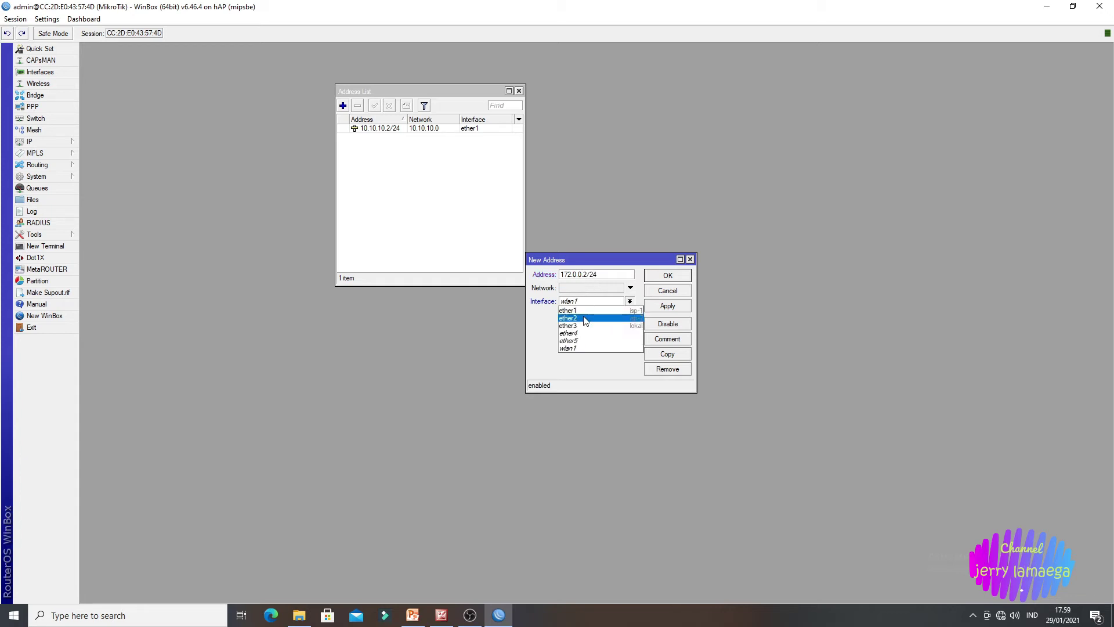
pyautogui.click(585, 320)
pyautogui.click(683, 307)
pyautogui.click(670, 278)
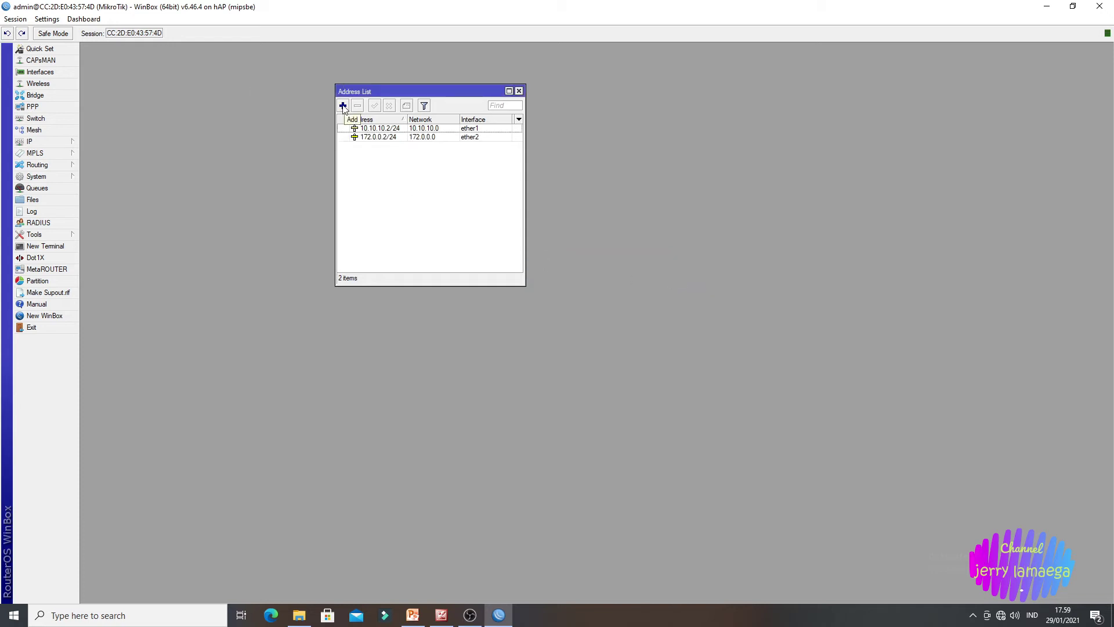
# Step: Add the IP address 192.168.10.1/24 on interface ether3 and close the address list
pyautogui.click(342, 105)
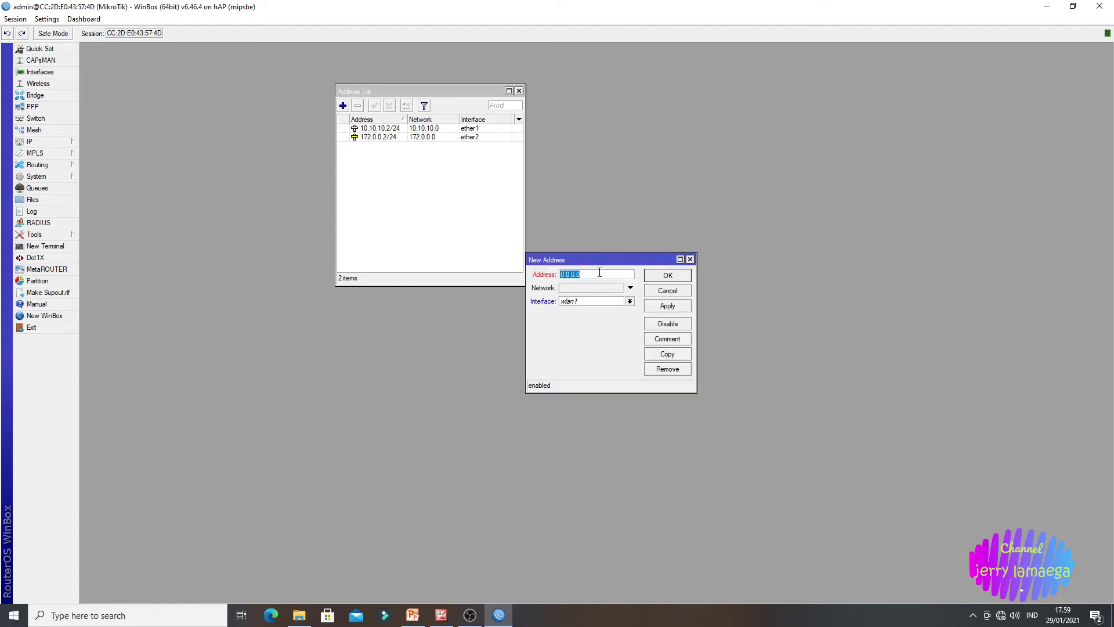
pyautogui.write('192.168.10.1/24')
pyautogui.click(607, 302)
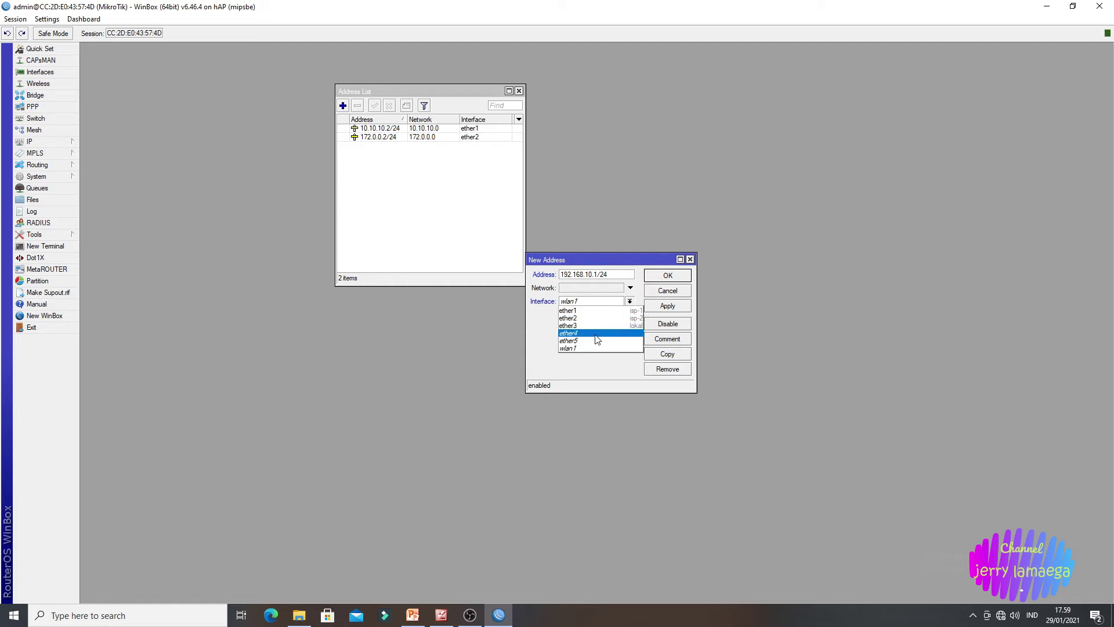
pyautogui.click(597, 326)
pyautogui.click(668, 307)
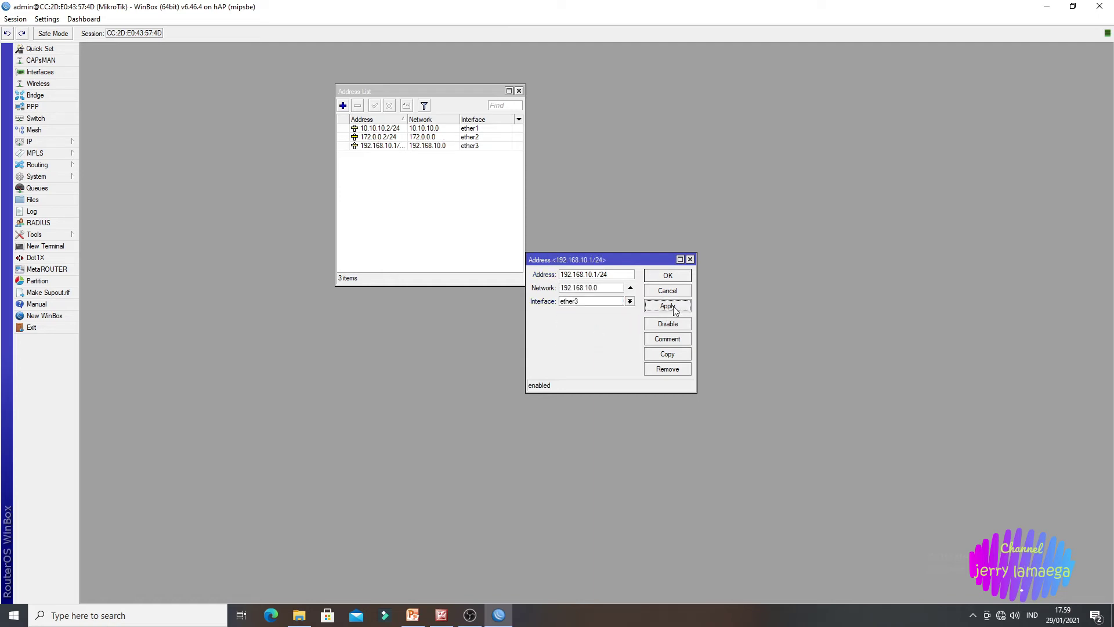
pyautogui.click(675, 277)
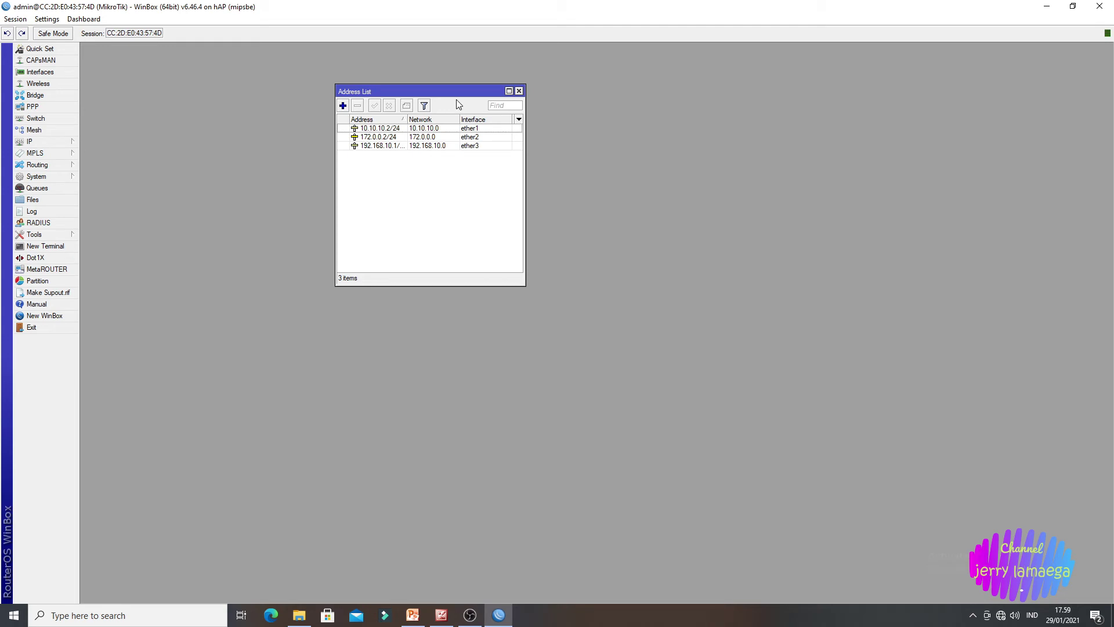
pyautogui.click(519, 91)
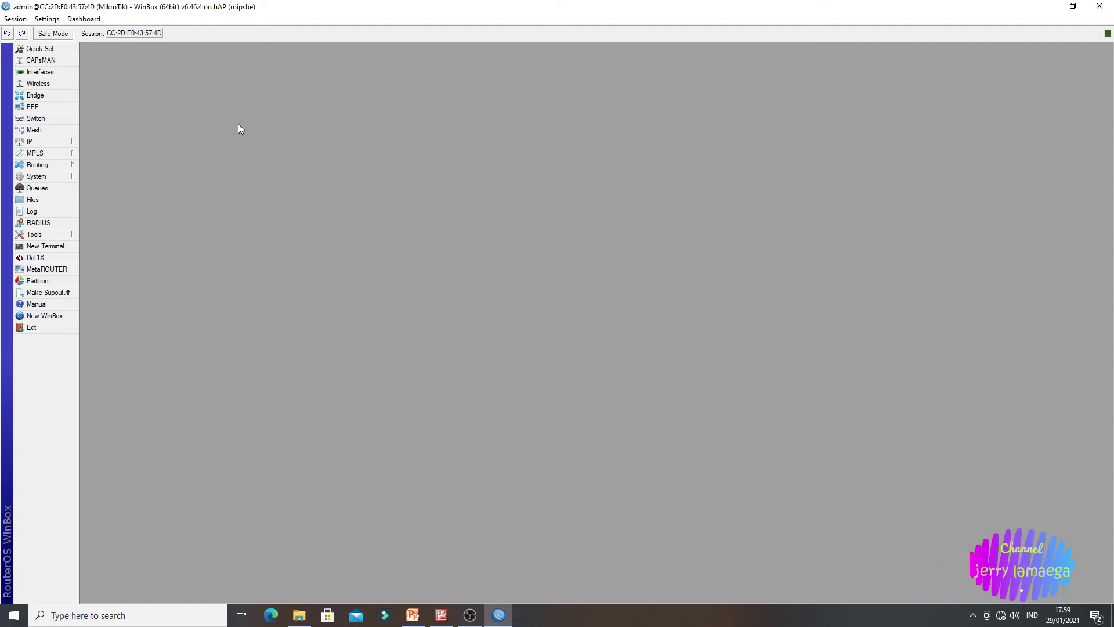
# Step: In the router's DNS settings, enter 10.10.10.1 and 172.0.0.1 as the first two DNS servers
pyautogui.click(58, 141)
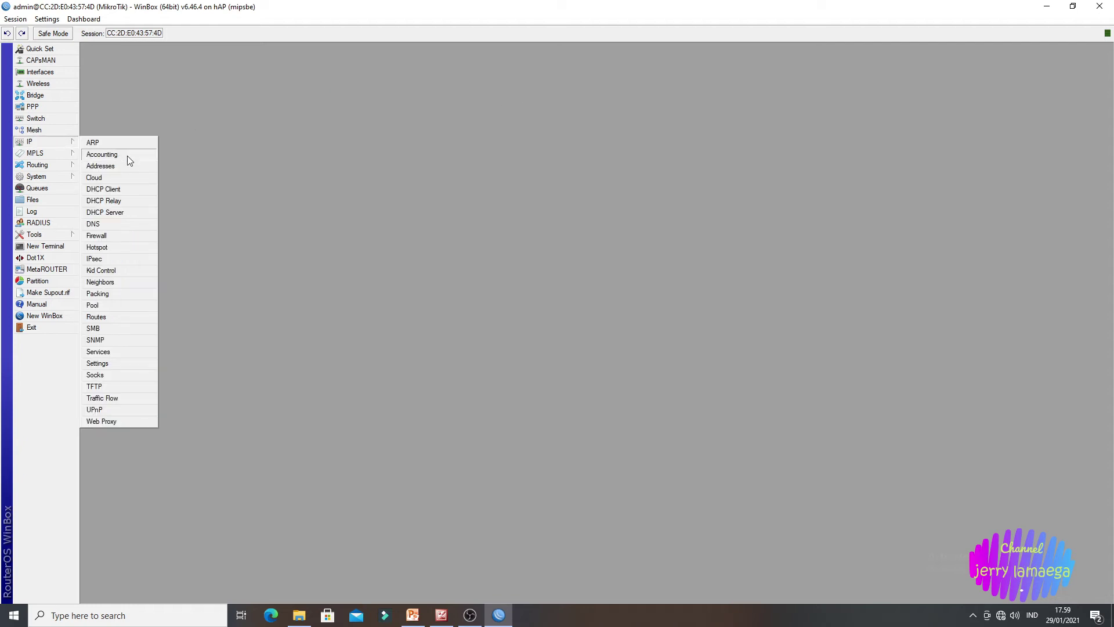
pyautogui.click(118, 226)
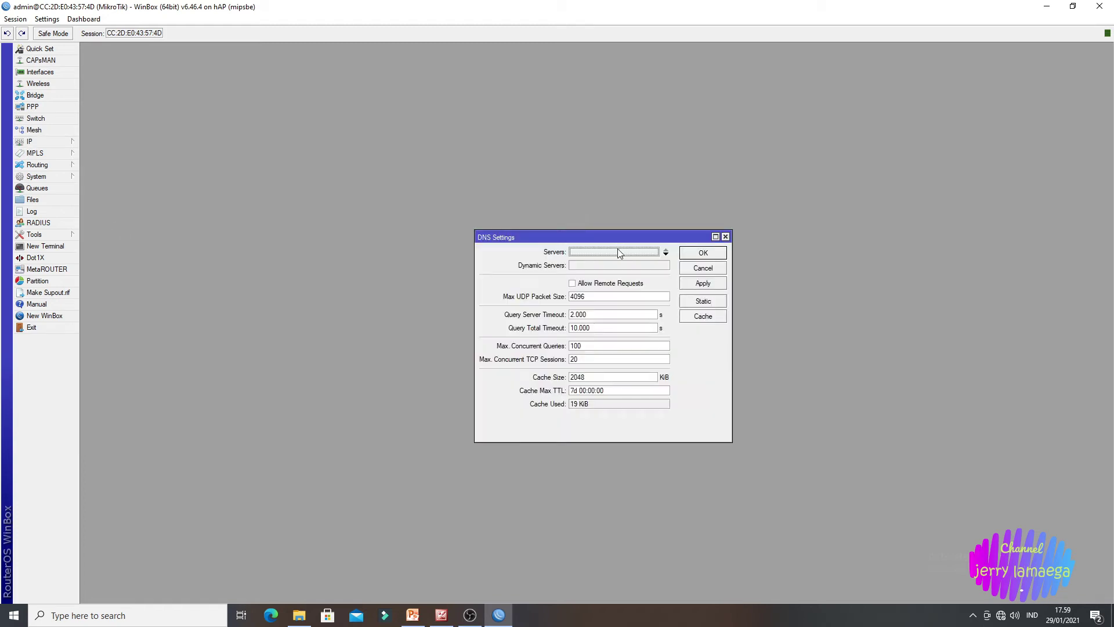
pyautogui.click(636, 257)
pyautogui.write('10.10.10.1')
pyautogui.click(665, 255)
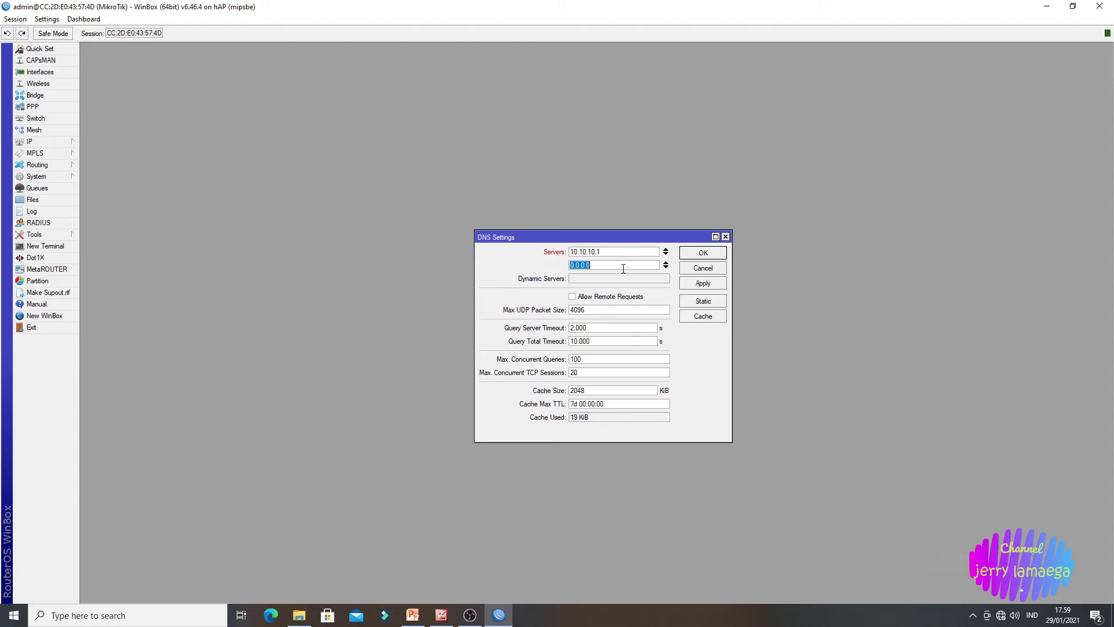
pyautogui.write('172.0.0')
# Step: Add 8.8.8.8 and 8.8.4.4 as further DNS servers, allow remote requests, and save the DNS settings
pyautogui.click(666, 268)
pyautogui.write('8')
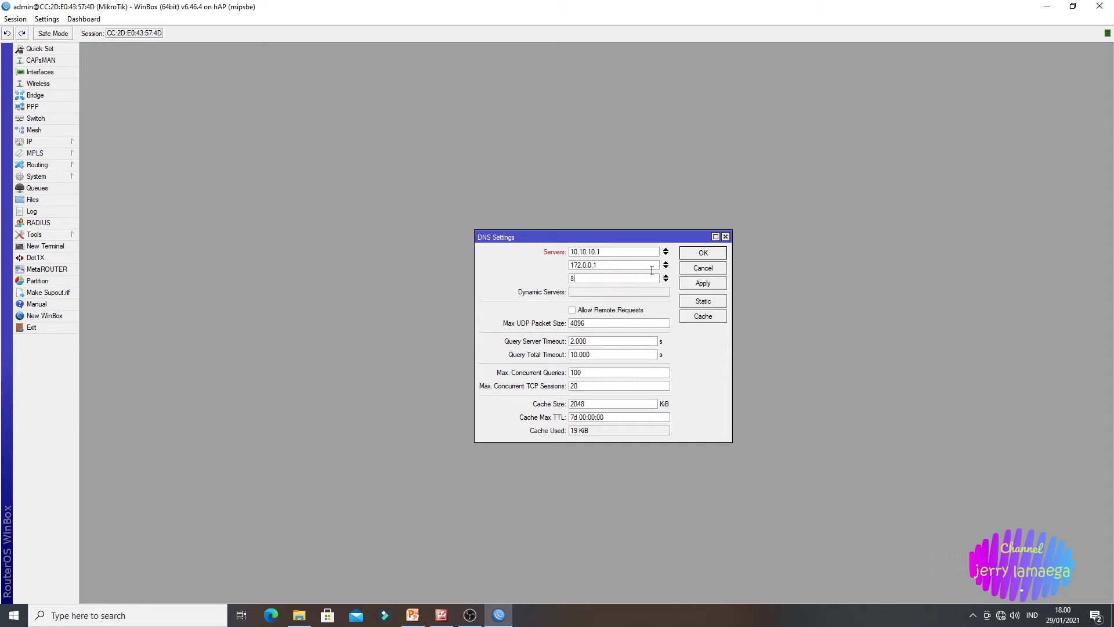
pyautogui.write('.8.8.8')
pyautogui.click(666, 281)
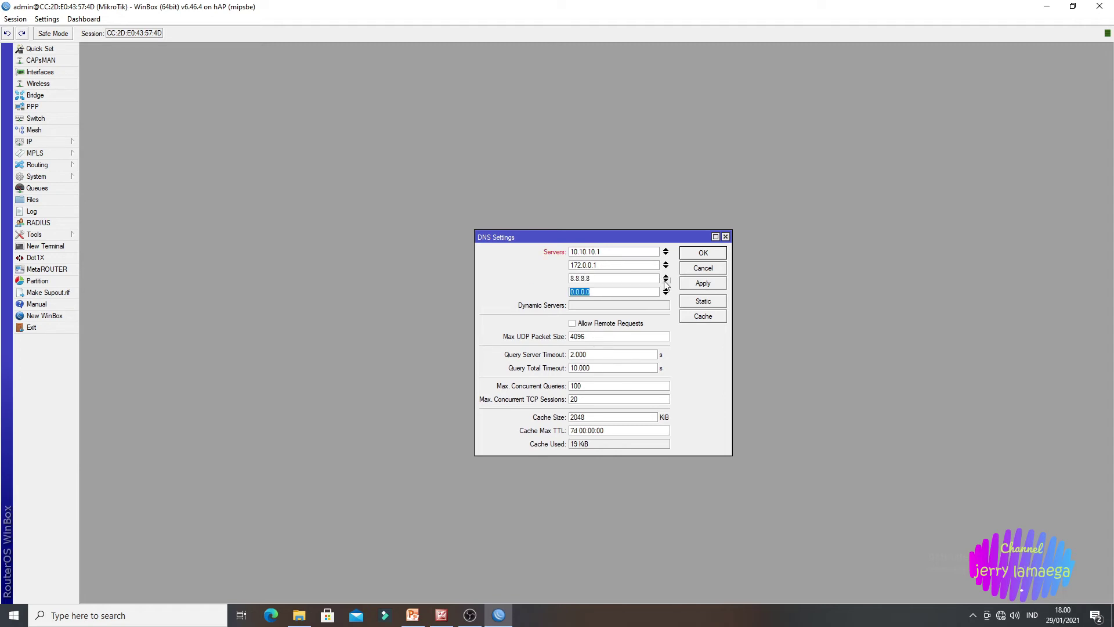
pyautogui.write('8.8.4.4')
pyautogui.click(572, 325)
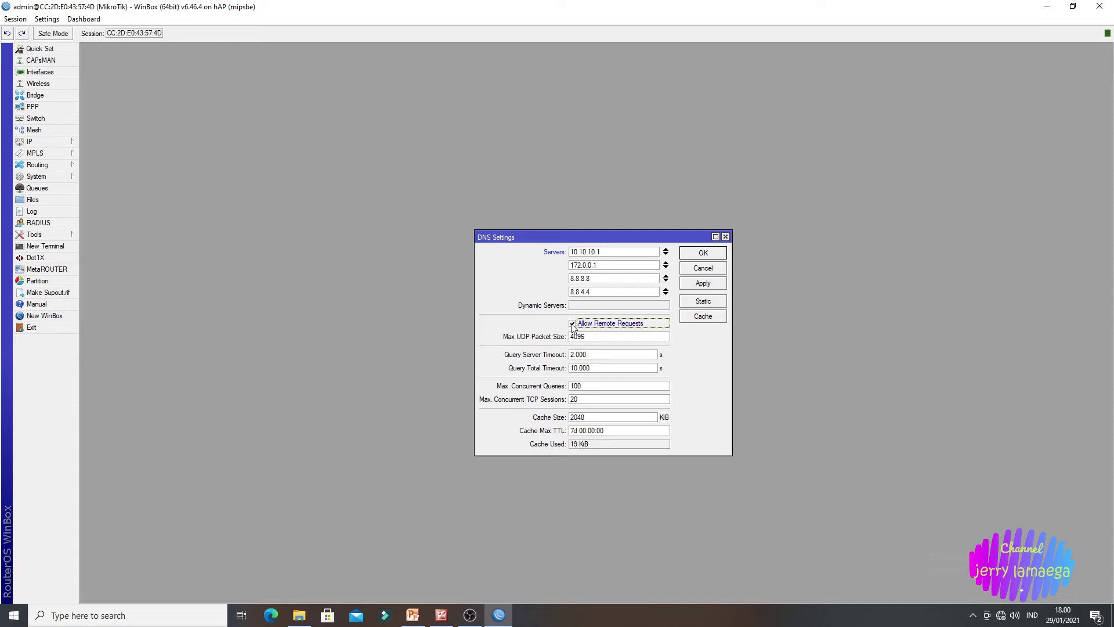
pyautogui.click(697, 289)
pyautogui.click(702, 253)
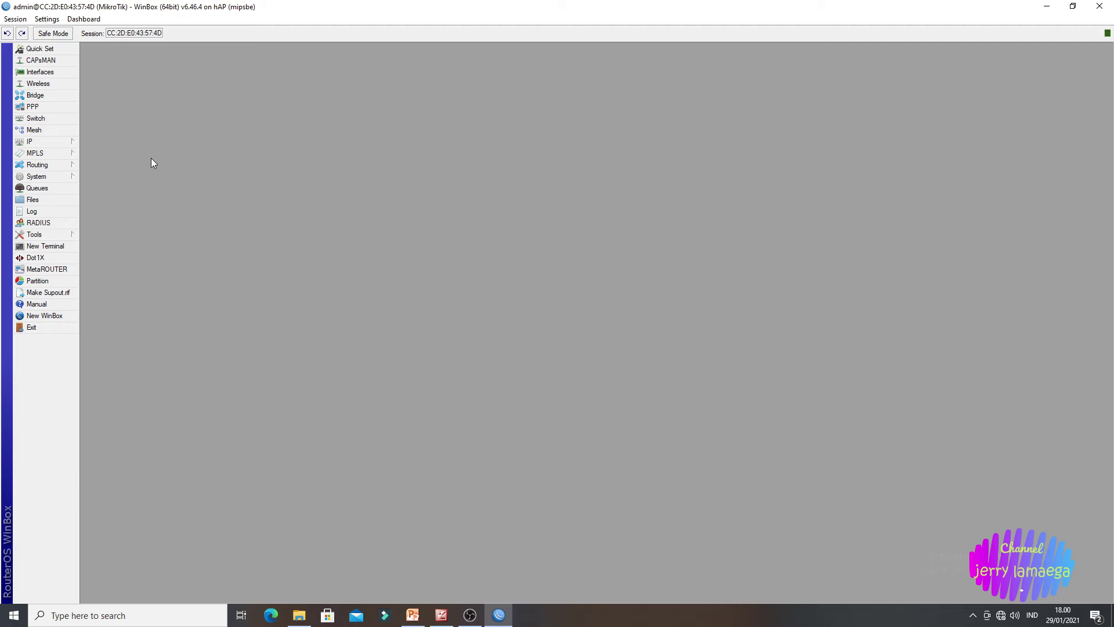
# Step: Add a default route for 0.0.0.0/0 with gateway 10.10.10.1 to the router's route list
pyautogui.click(61, 142)
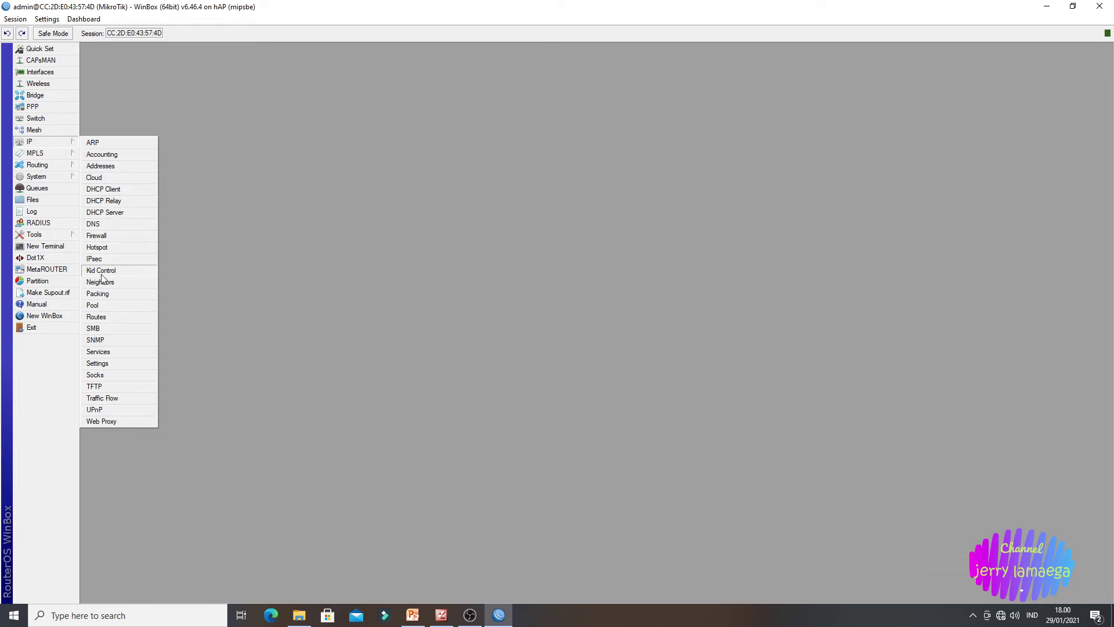
pyautogui.click(113, 317)
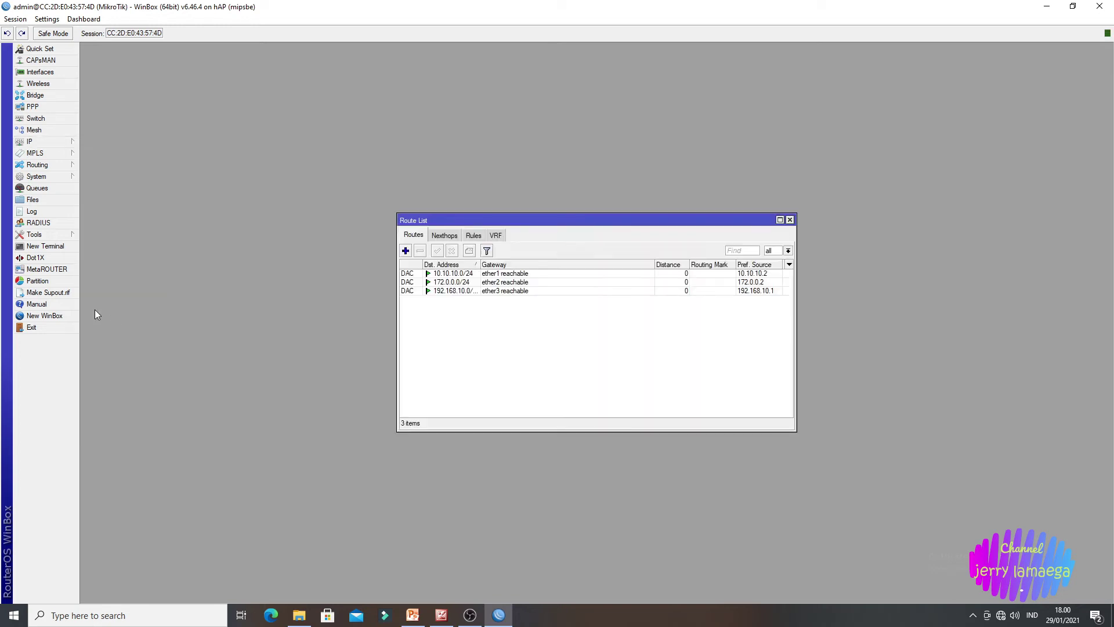
pyautogui.click(406, 251)
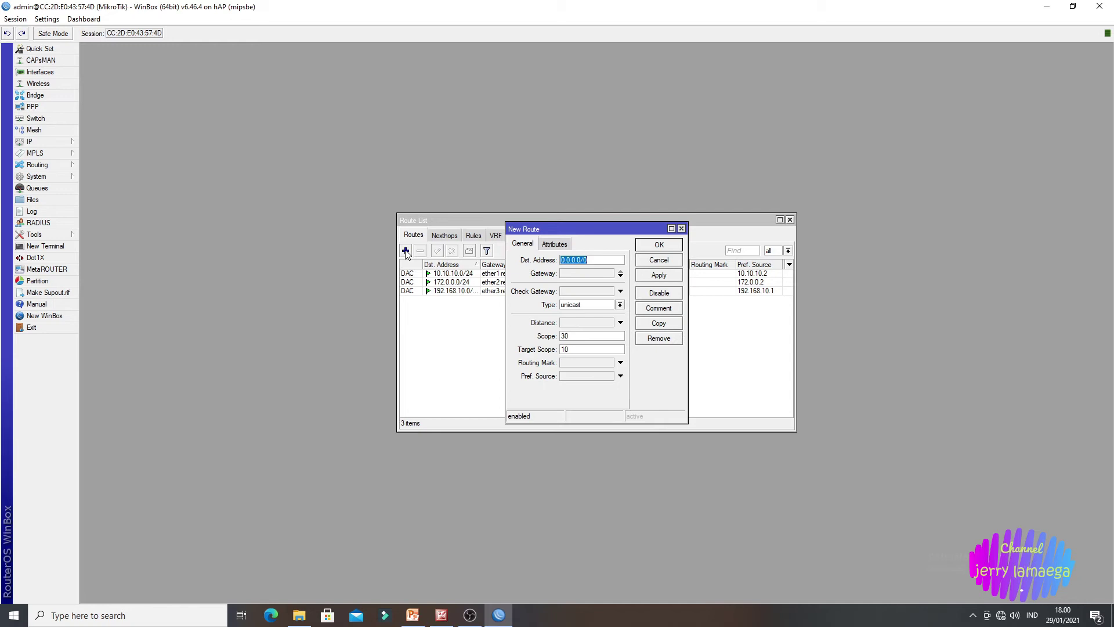
pyautogui.click(572, 278)
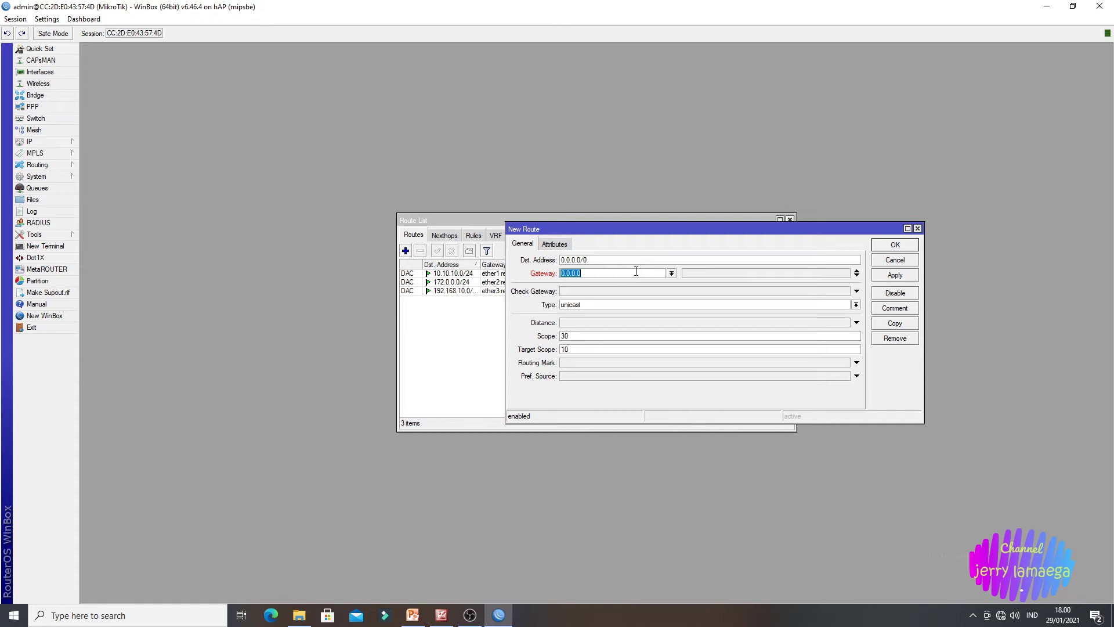
pyautogui.write('10.10.10.1')
pyautogui.click(893, 277)
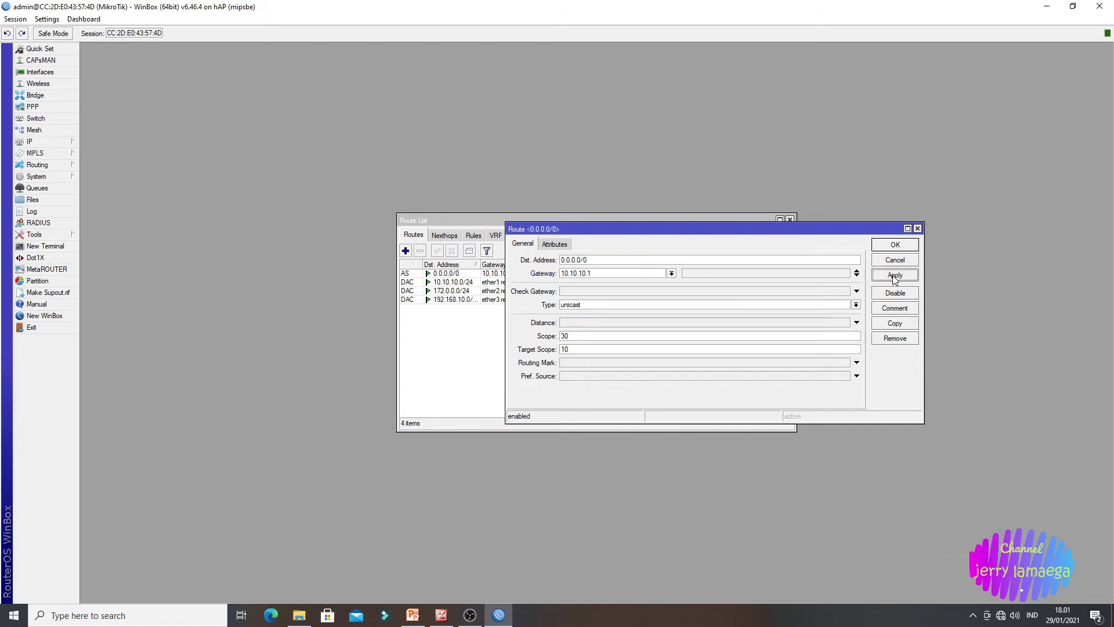
pyautogui.click(892, 244)
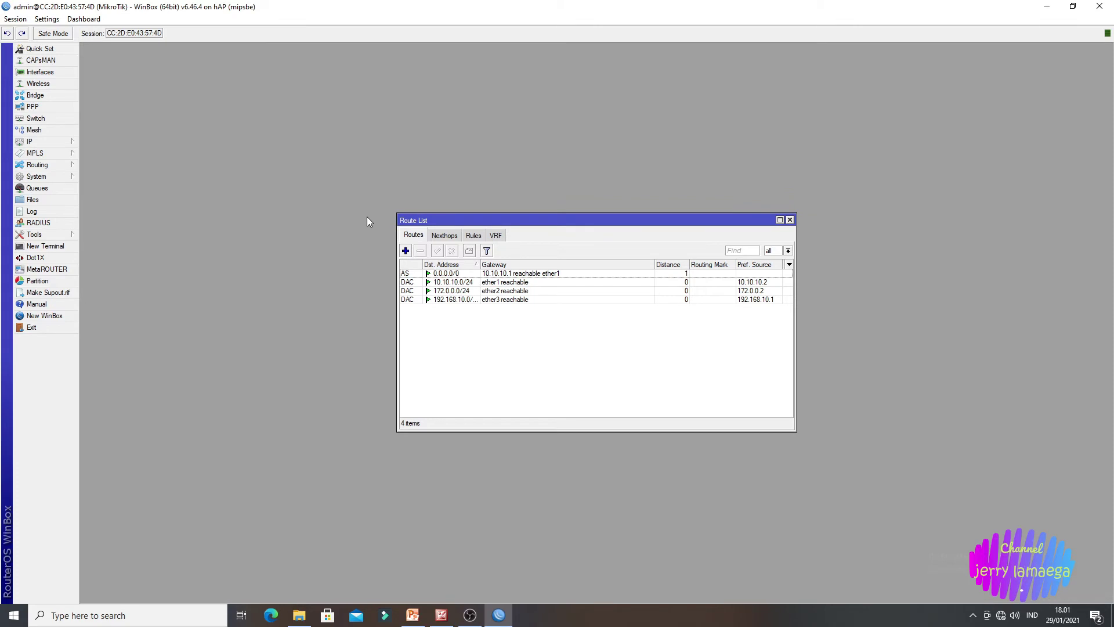
# Step: Add a second default route for 0.0.0.0/0 with gateway 172.0.0.1 and close the route list
pyautogui.click(405, 251)
pyautogui.click(617, 277)
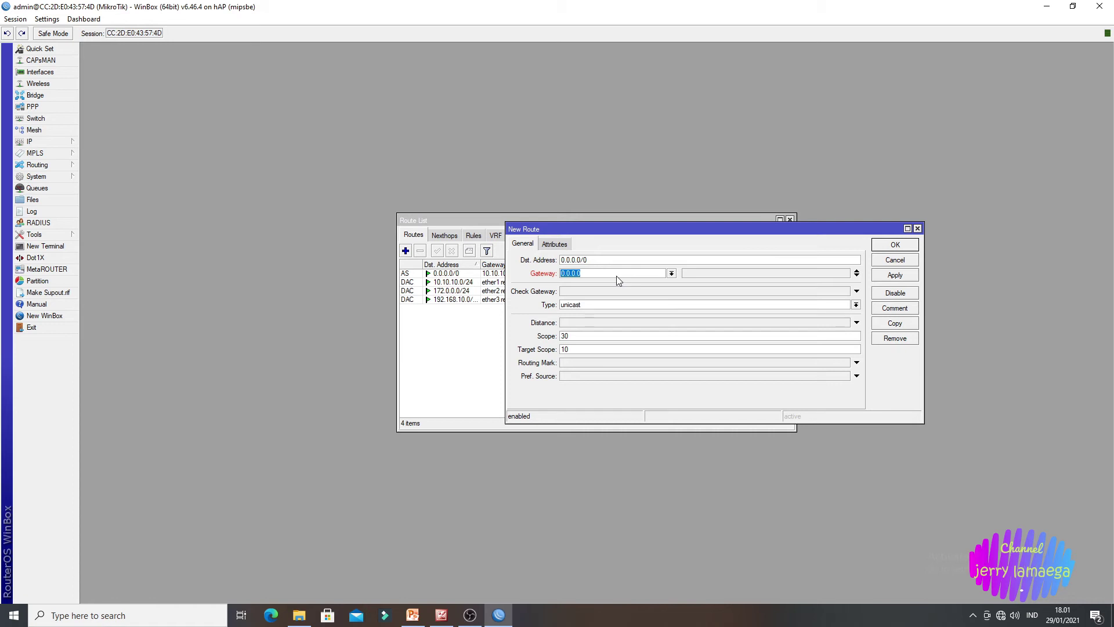
pyautogui.write('172.0.0.')
pyautogui.click(899, 277)
pyautogui.click(894, 245)
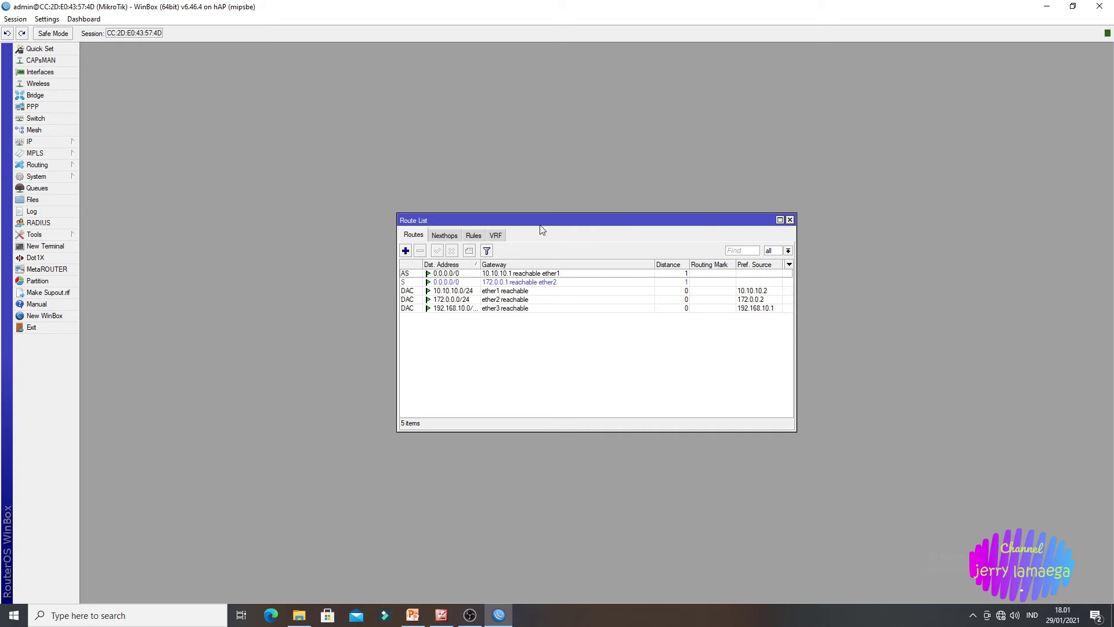
pyautogui.click(790, 220)
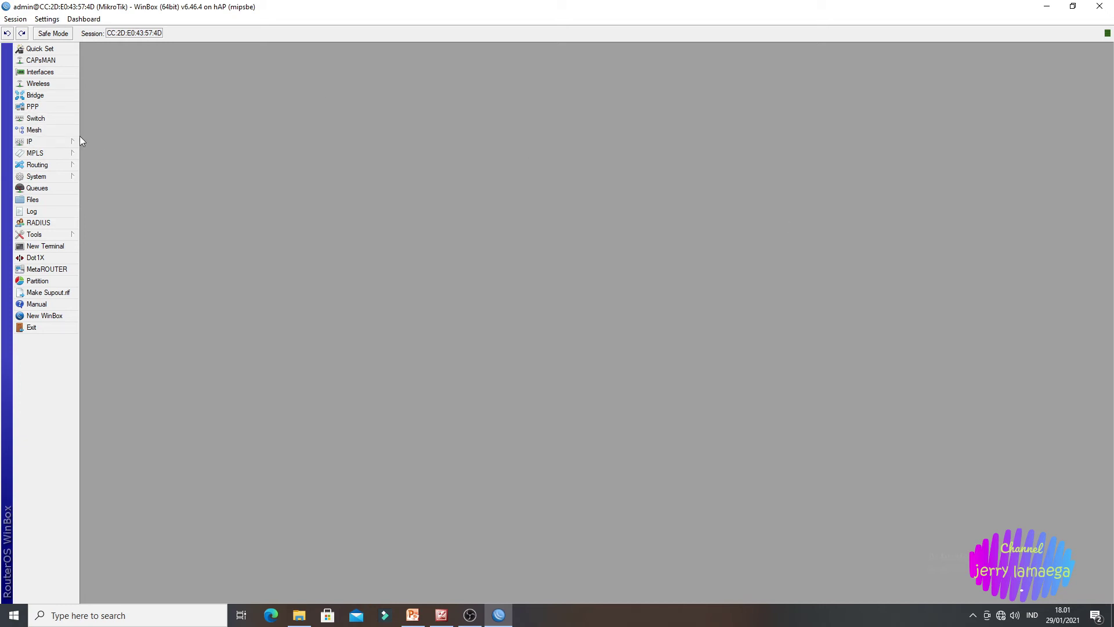
# Step: Create a new firewall NAT rule in the srcnat chain with ether1 as its outgoing interface
pyautogui.click(65, 143)
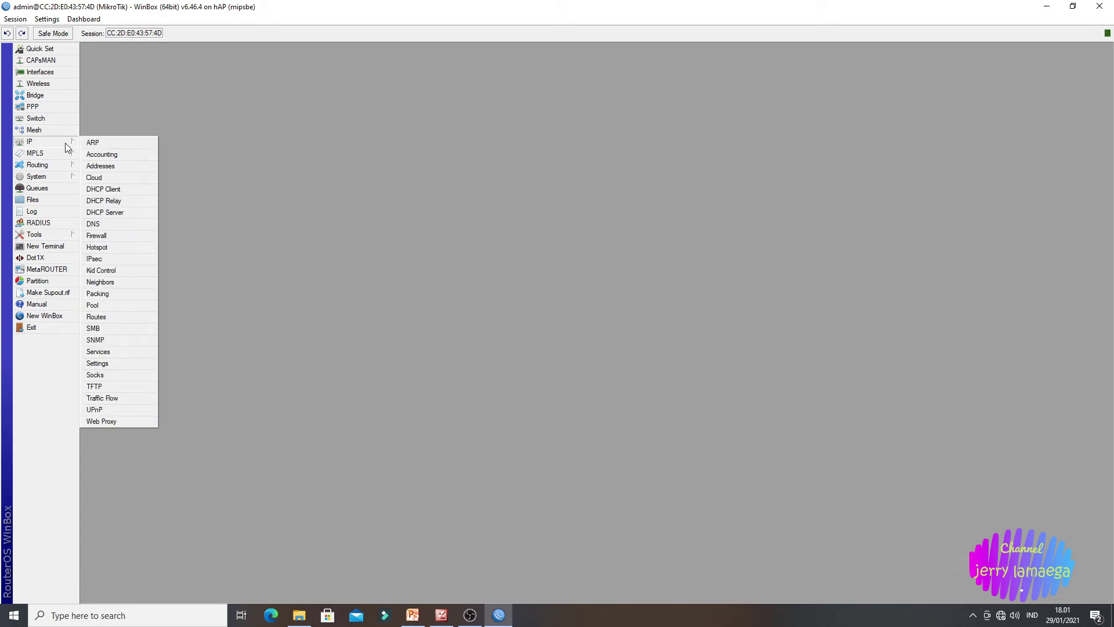
pyautogui.click(105, 236)
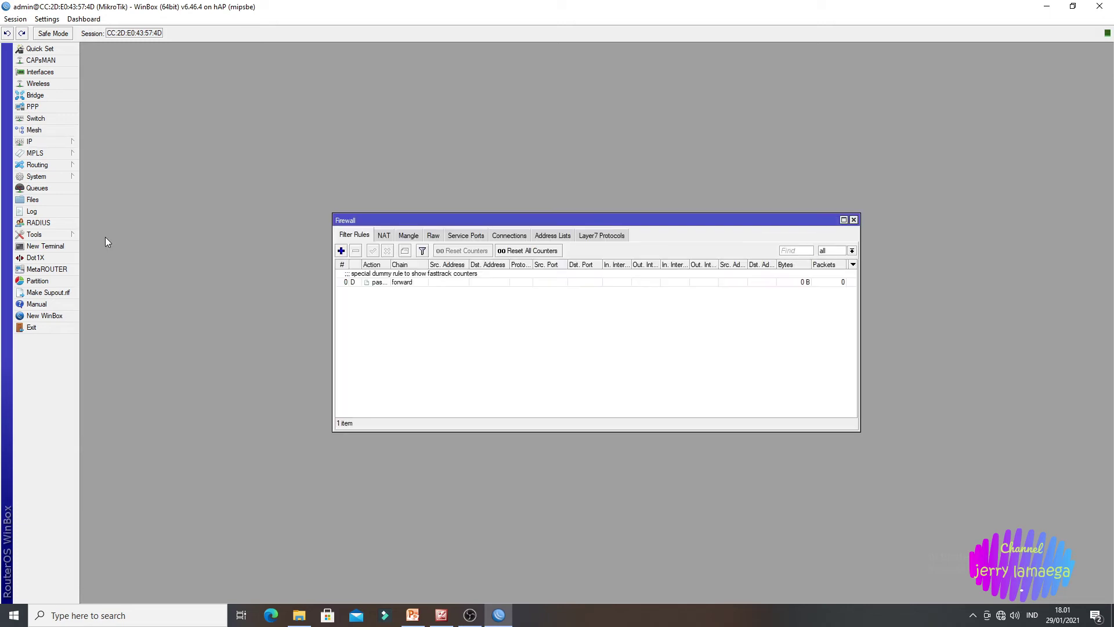
pyautogui.click(382, 235)
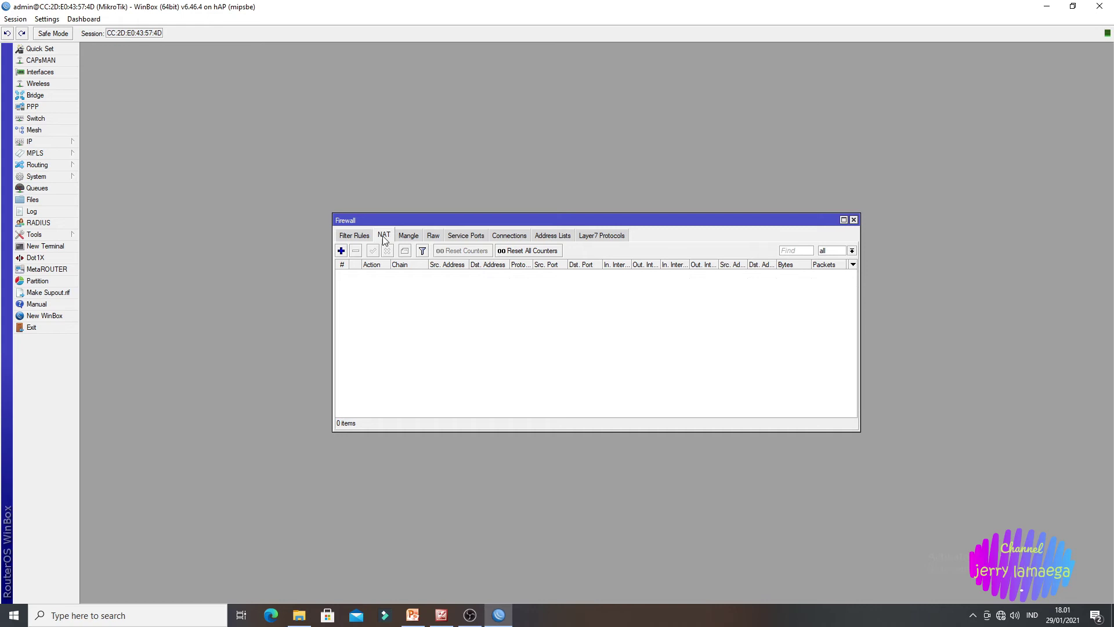
pyautogui.click(341, 251)
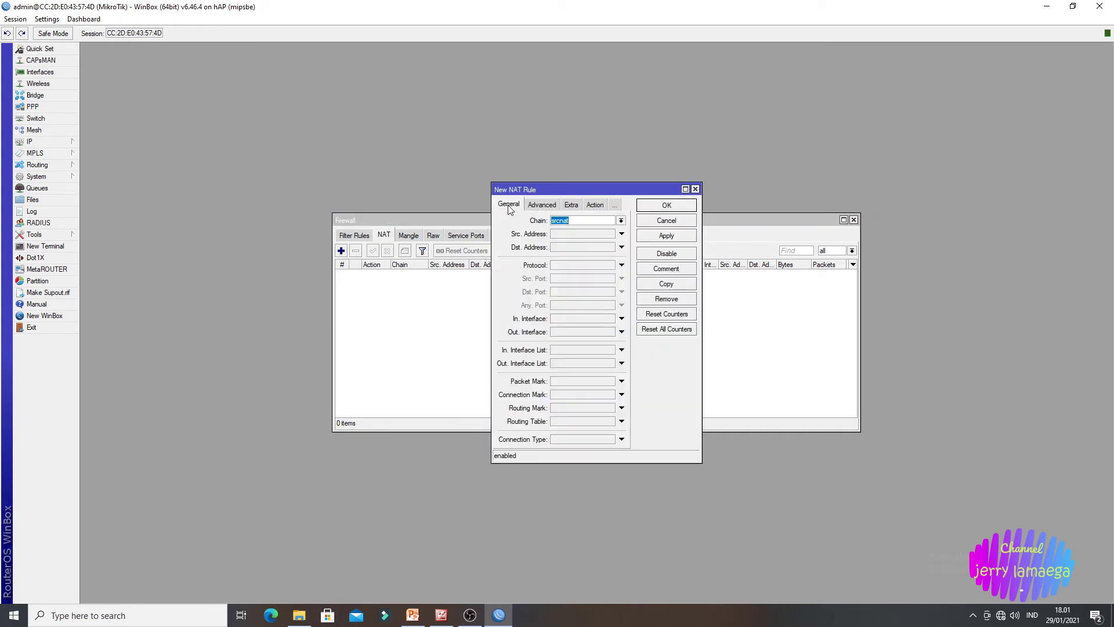
pyautogui.click(569, 331)
pyautogui.click(572, 341)
pyautogui.click(613, 332)
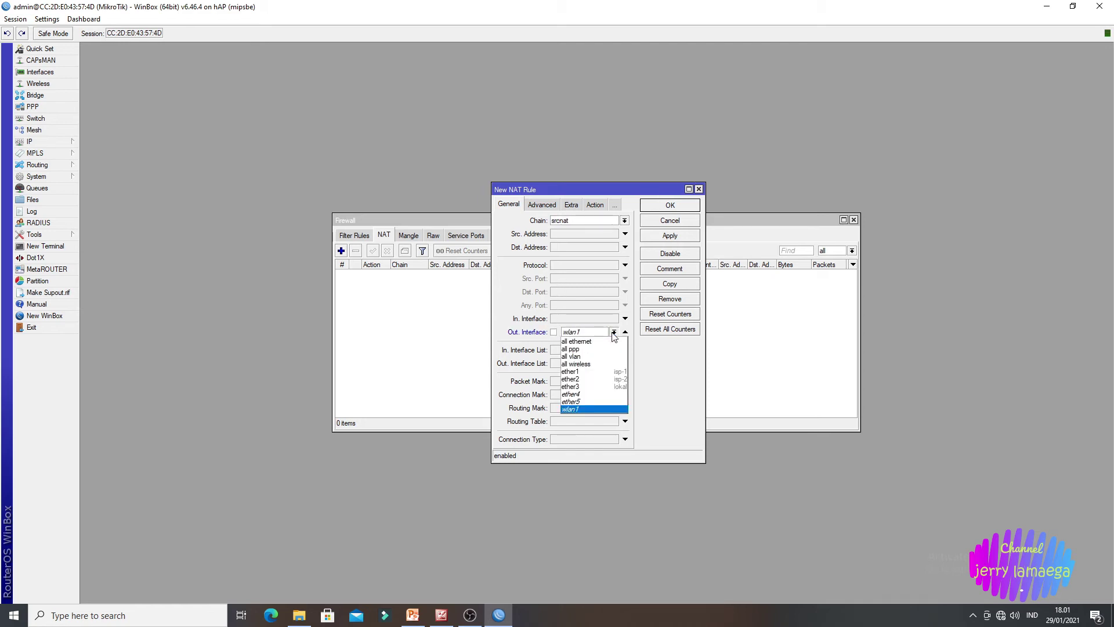
pyautogui.click(600, 374)
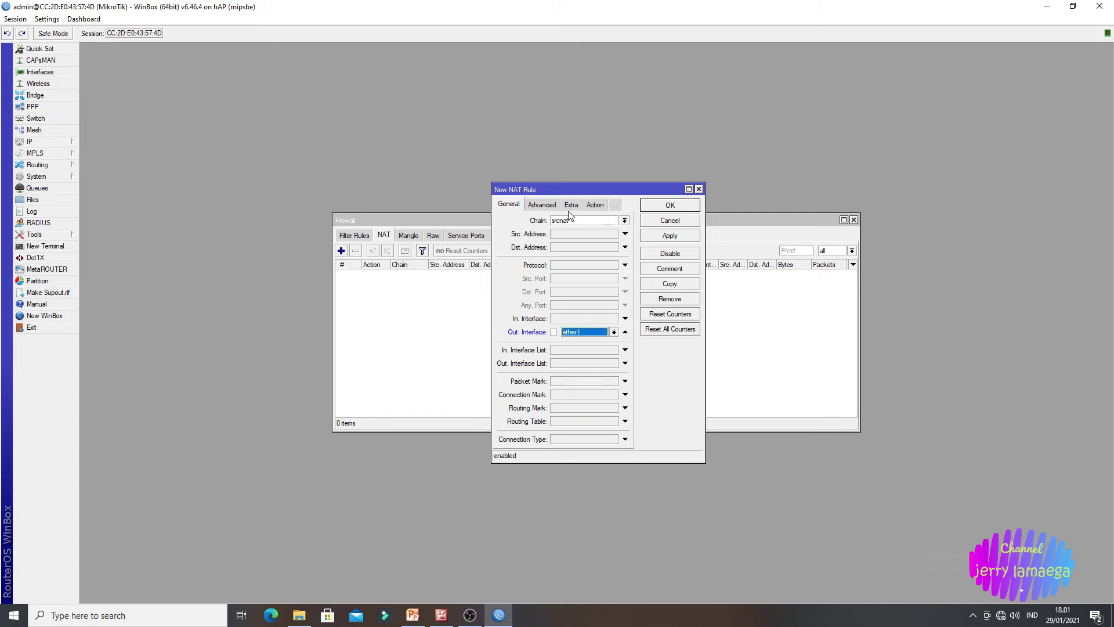
# Step: Set the action of the ether1 NAT rule to masquerade and save the rule
pyautogui.click(594, 204)
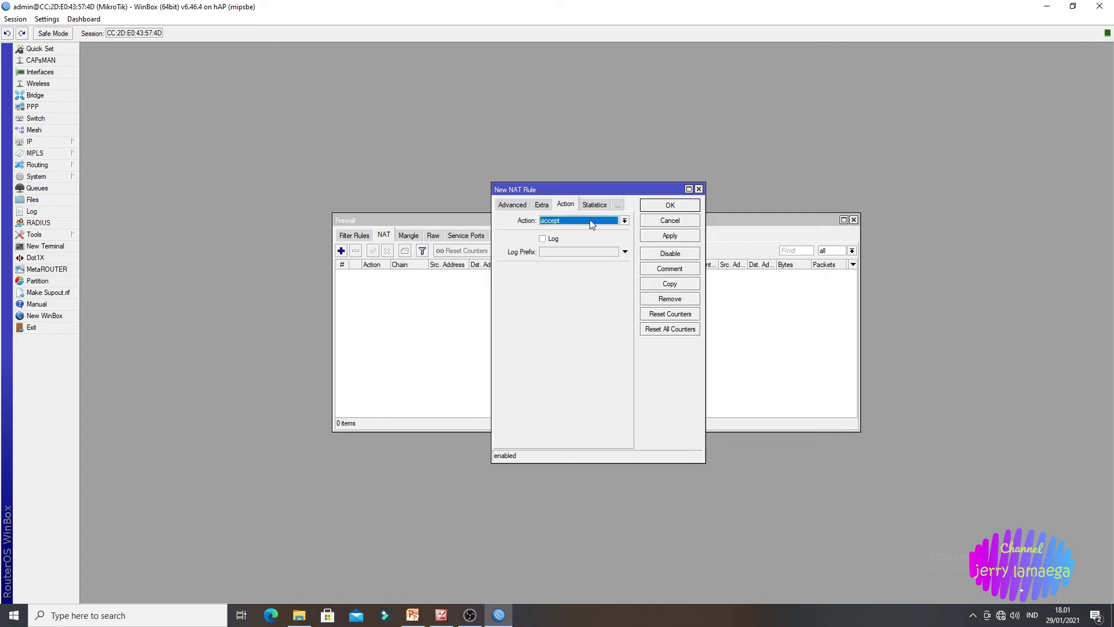
pyautogui.click(591, 223)
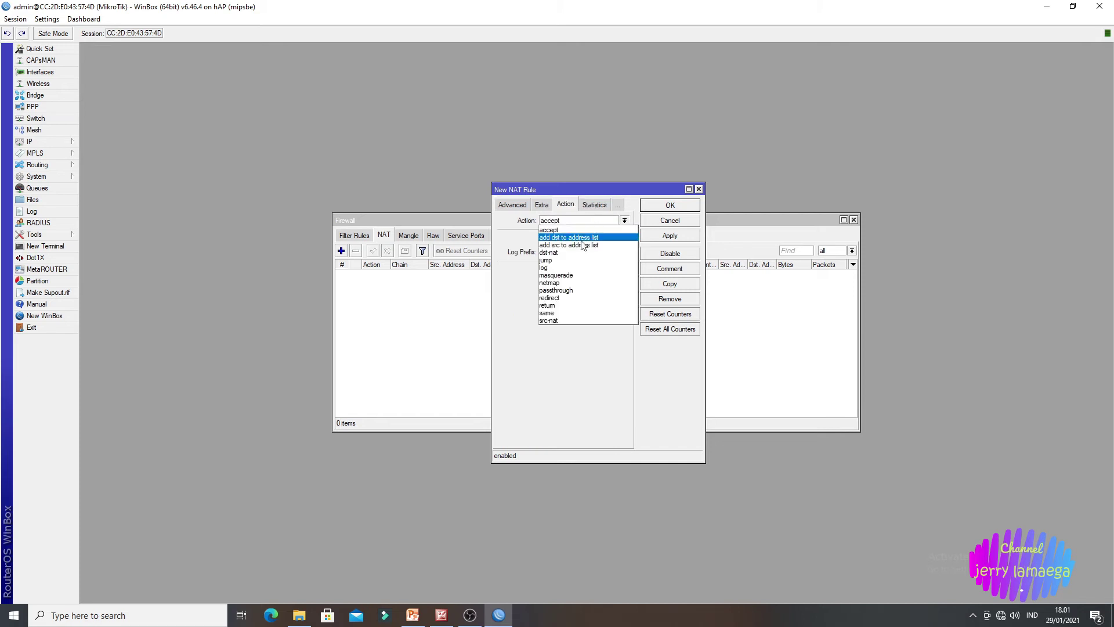
pyautogui.click(672, 236)
pyautogui.click(672, 207)
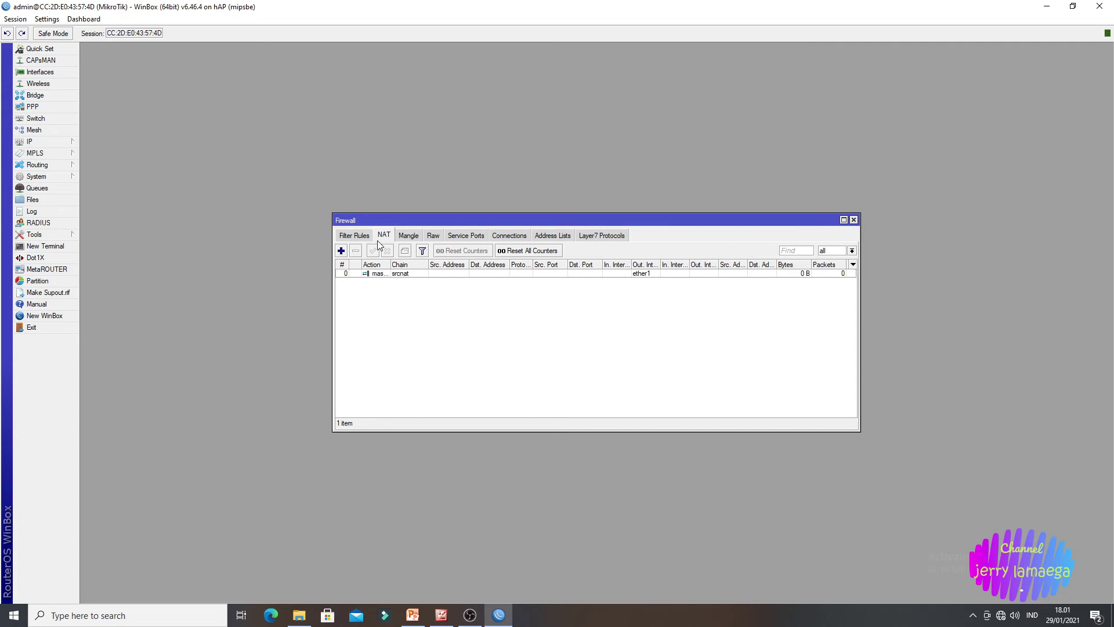
# Step: Create a second NAT rule in the srcnat chain with ether2 as its outgoing interface
pyautogui.click(340, 251)
pyautogui.click(503, 205)
pyautogui.click(504, 206)
pyautogui.click(576, 332)
pyautogui.click(626, 333)
pyautogui.click(614, 332)
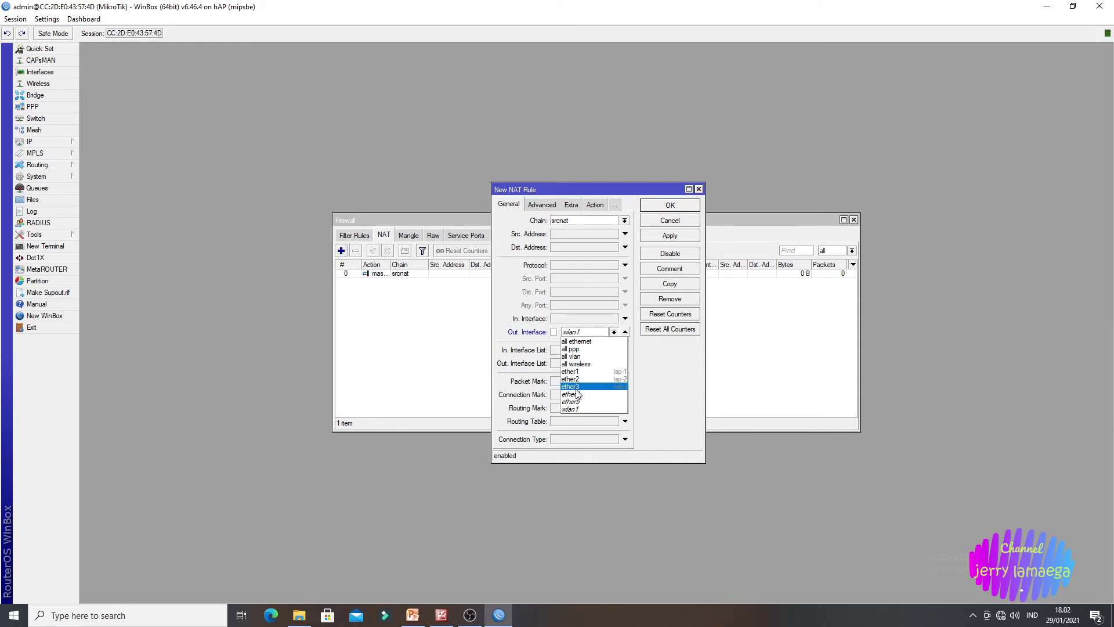
pyautogui.click(580, 378)
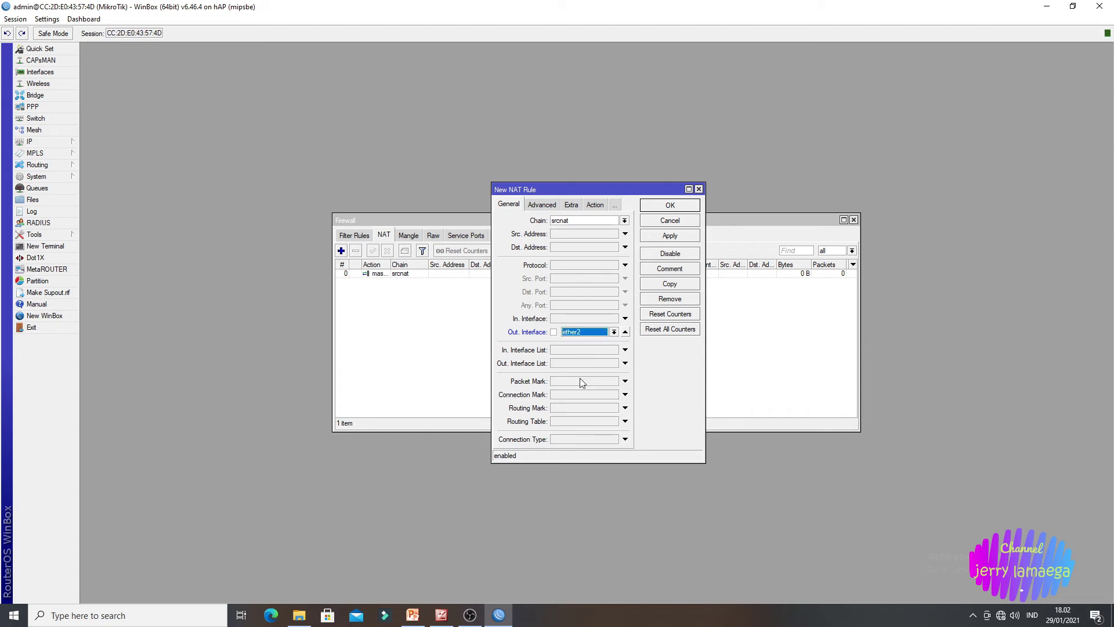
# Step: Set the action of the ether2 NAT rule to masquerade, save the rule and close the firewall window
pyautogui.click(596, 206)
pyautogui.click(567, 226)
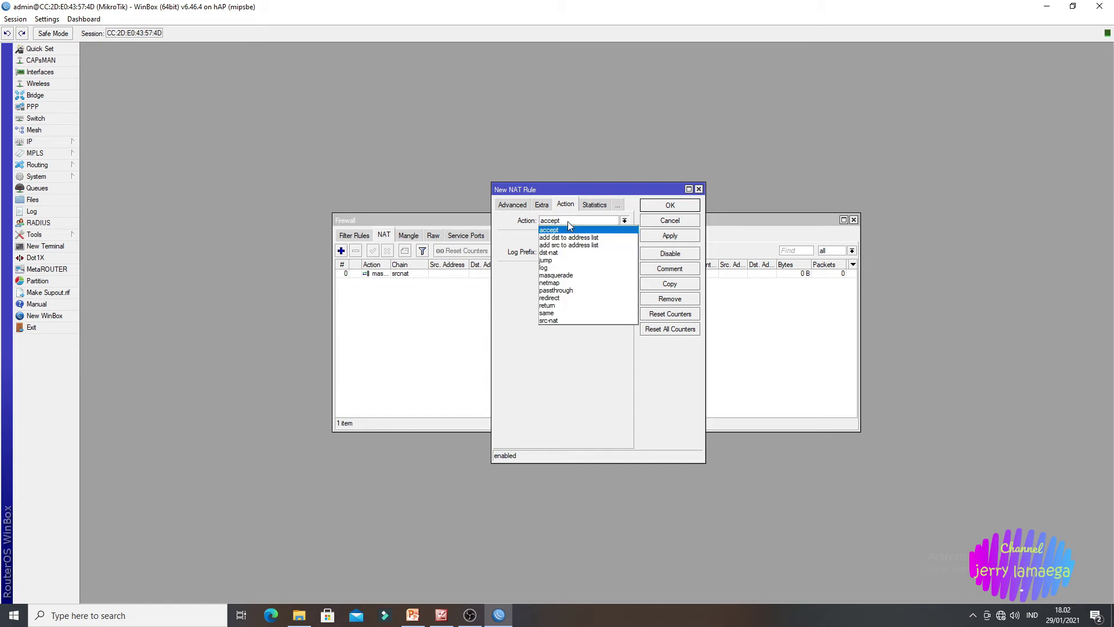
pyautogui.click(572, 279)
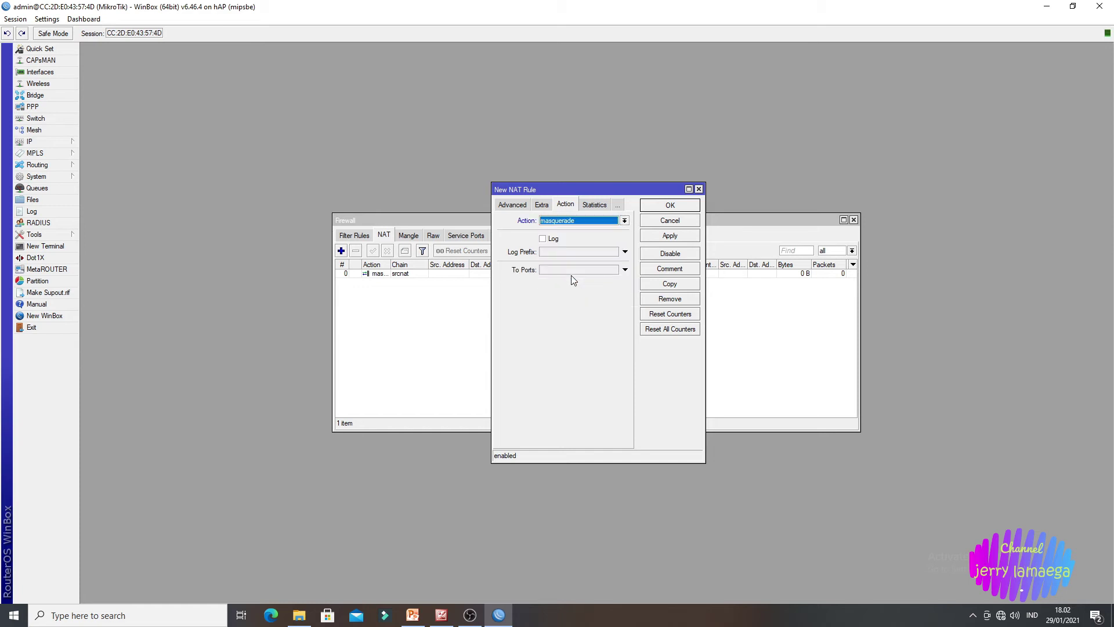
pyautogui.click(667, 236)
pyautogui.click(670, 206)
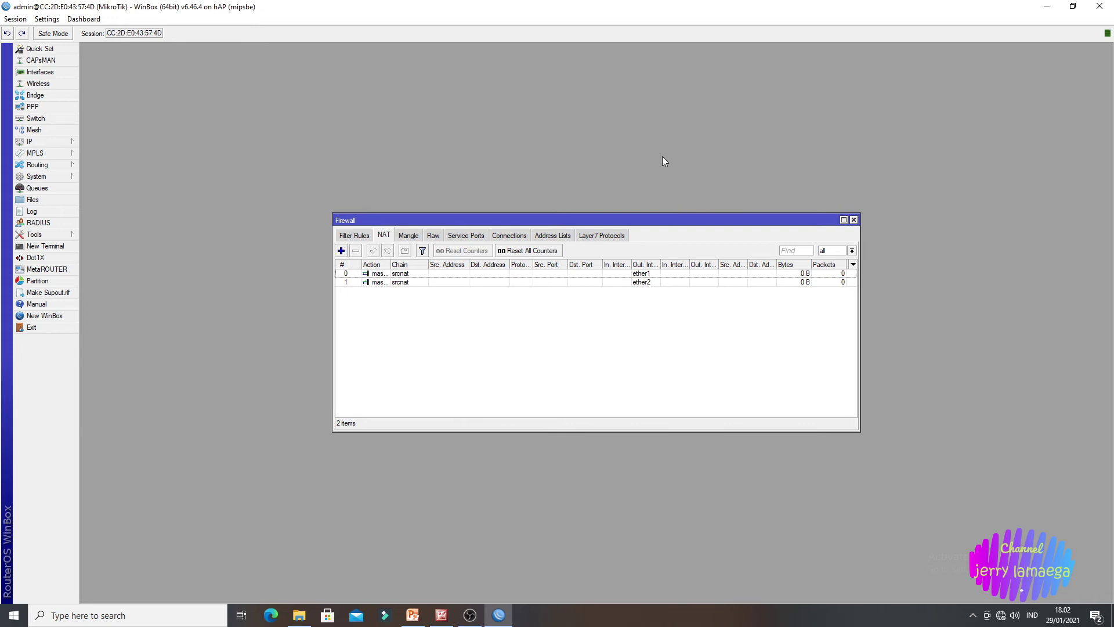
pyautogui.click(853, 220)
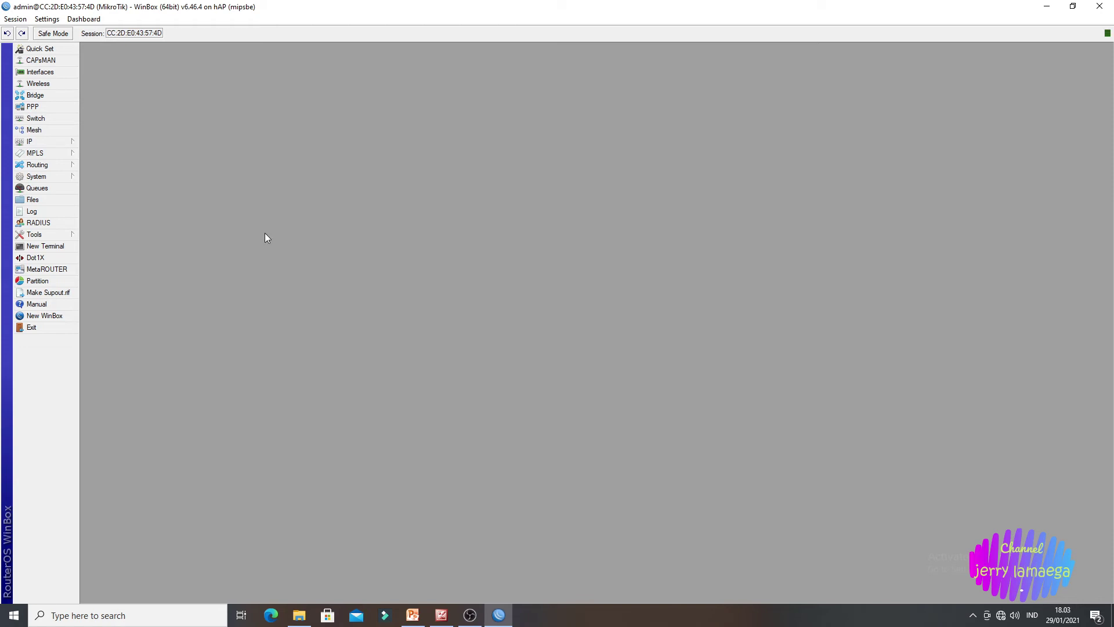
# Step: Test the router's internet connection by pinging 8.8.8.8 from a new terminal
pyautogui.click(53, 246)
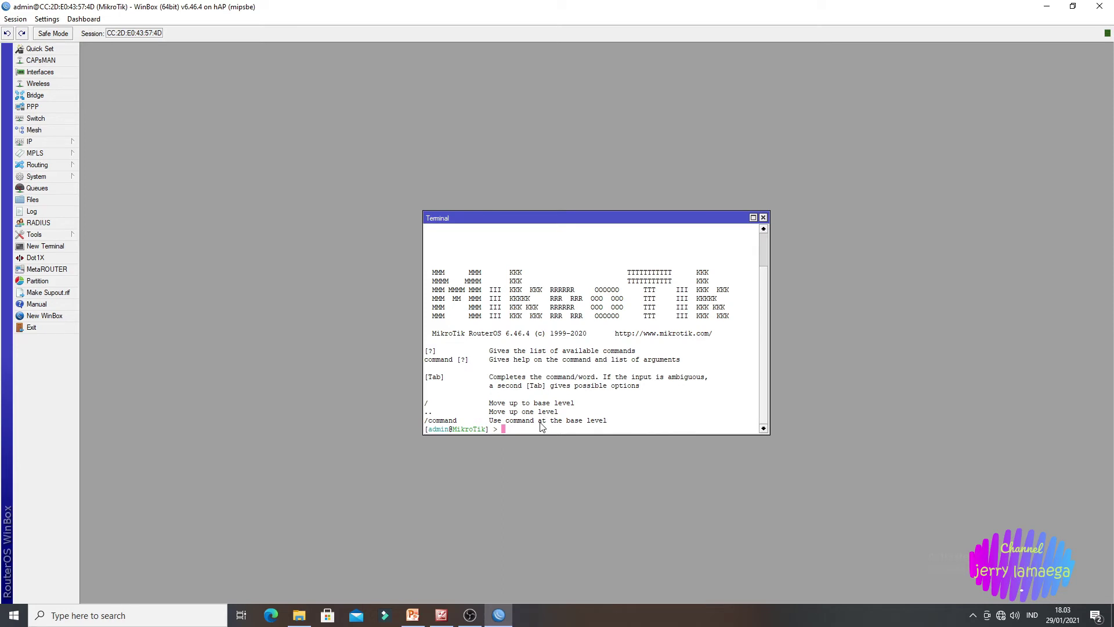
pyautogui.write('ping 8.8.8.8')
pyautogui.press('Return')
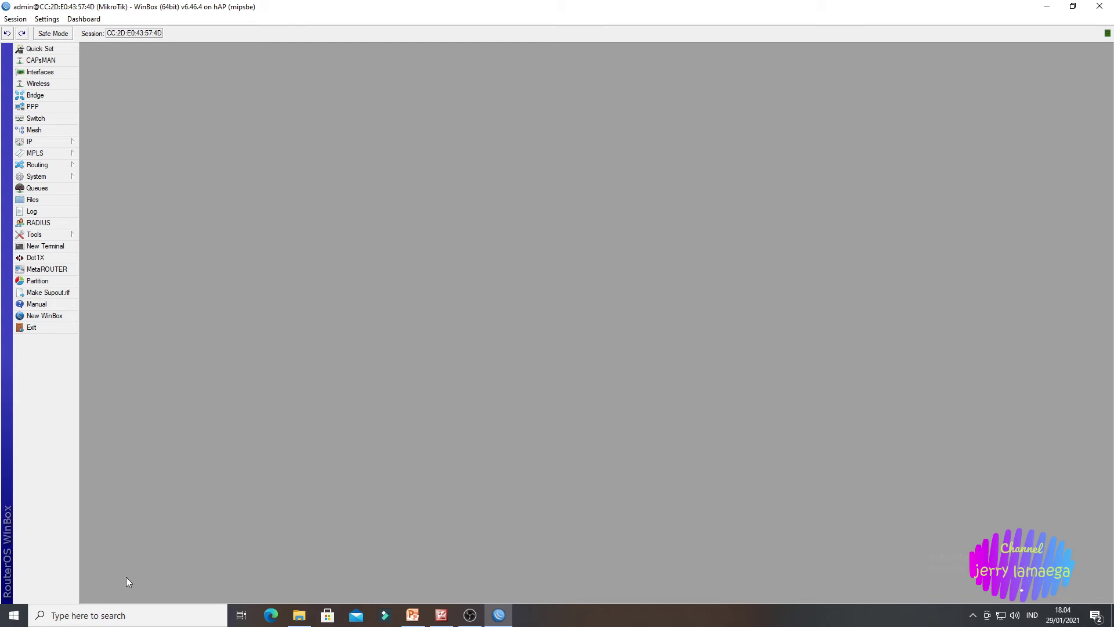
# Step: Create a firewall mangle rule in the input chain with ether1 as its incoming interface
pyautogui.click(60, 140)
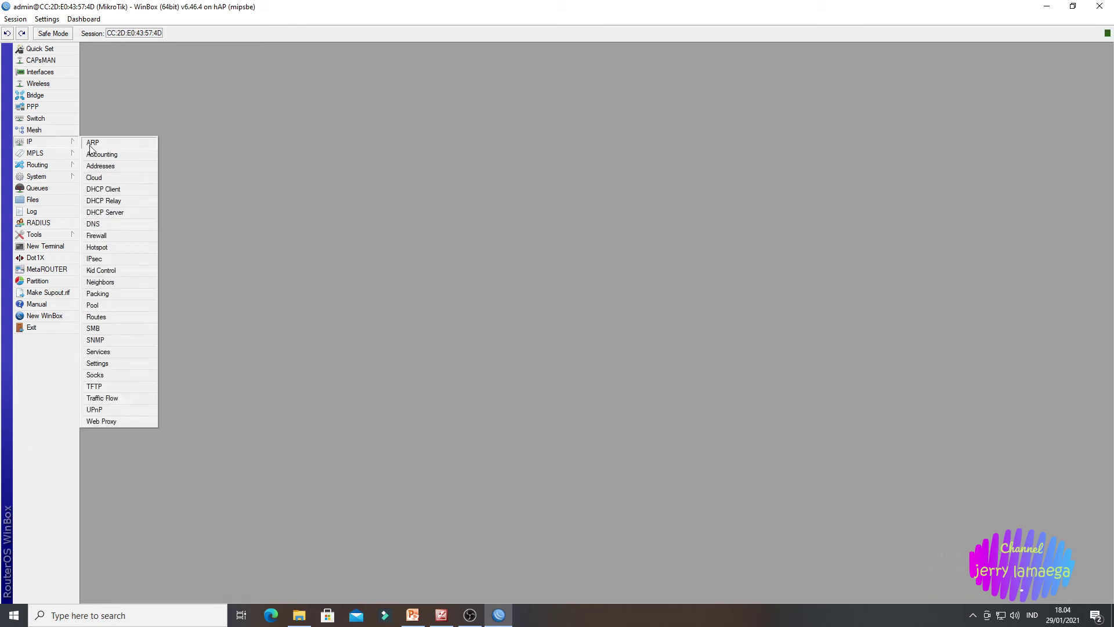
pyautogui.click(104, 237)
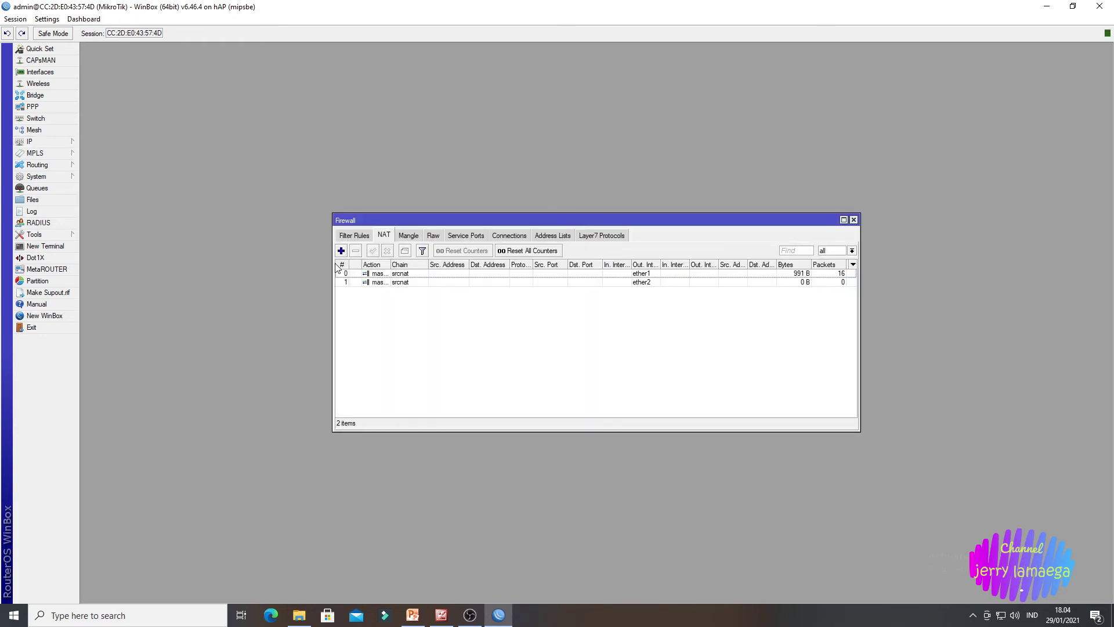
pyautogui.click(408, 238)
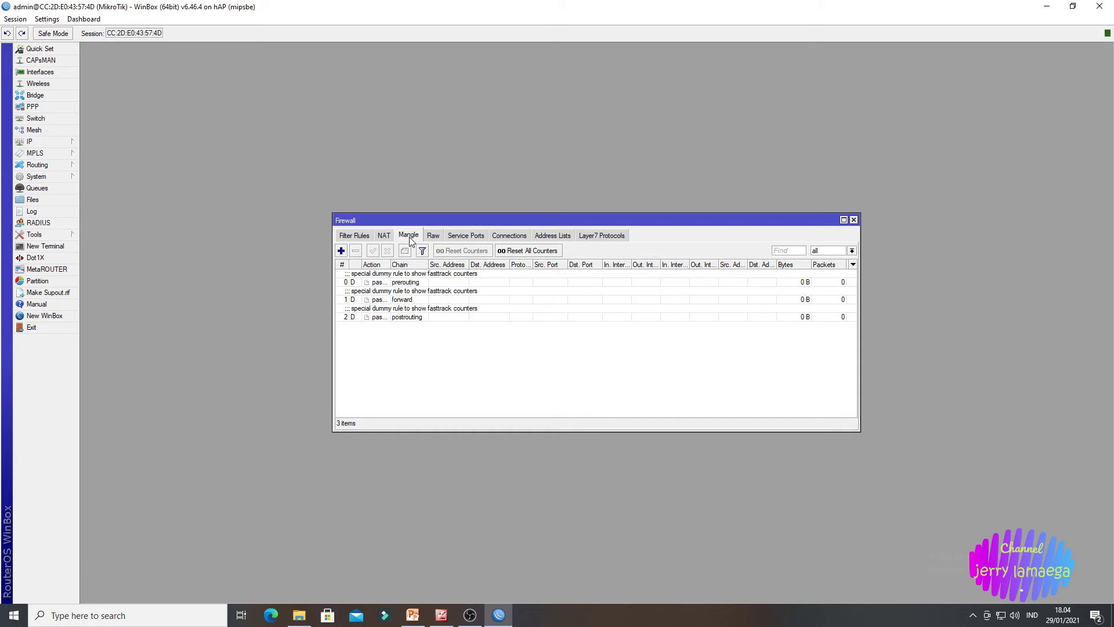
pyautogui.click(341, 251)
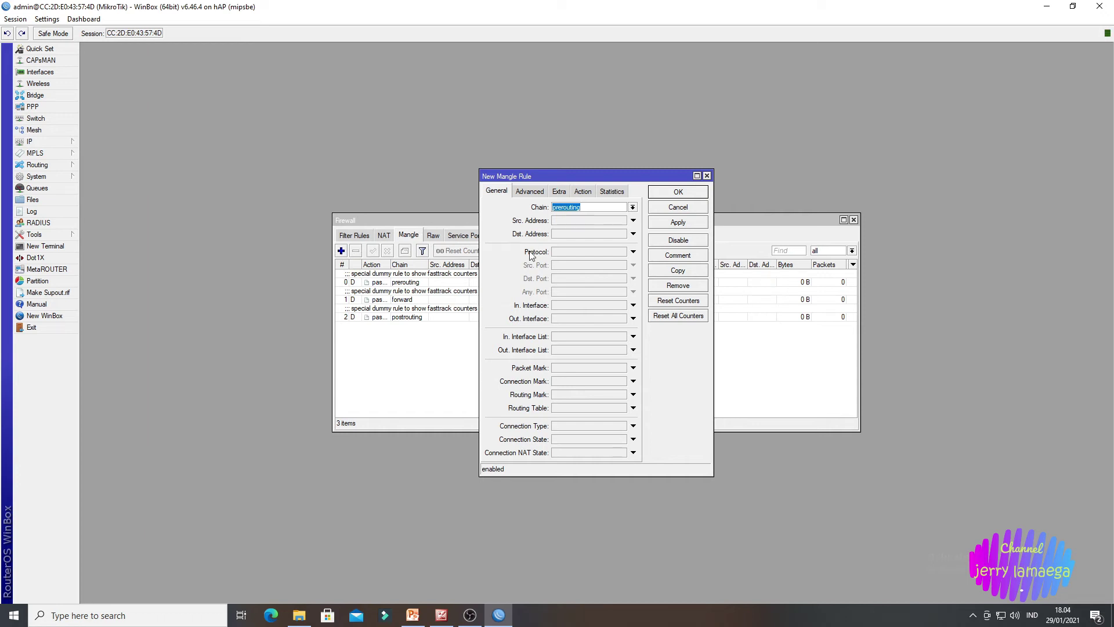
pyautogui.click(632, 208)
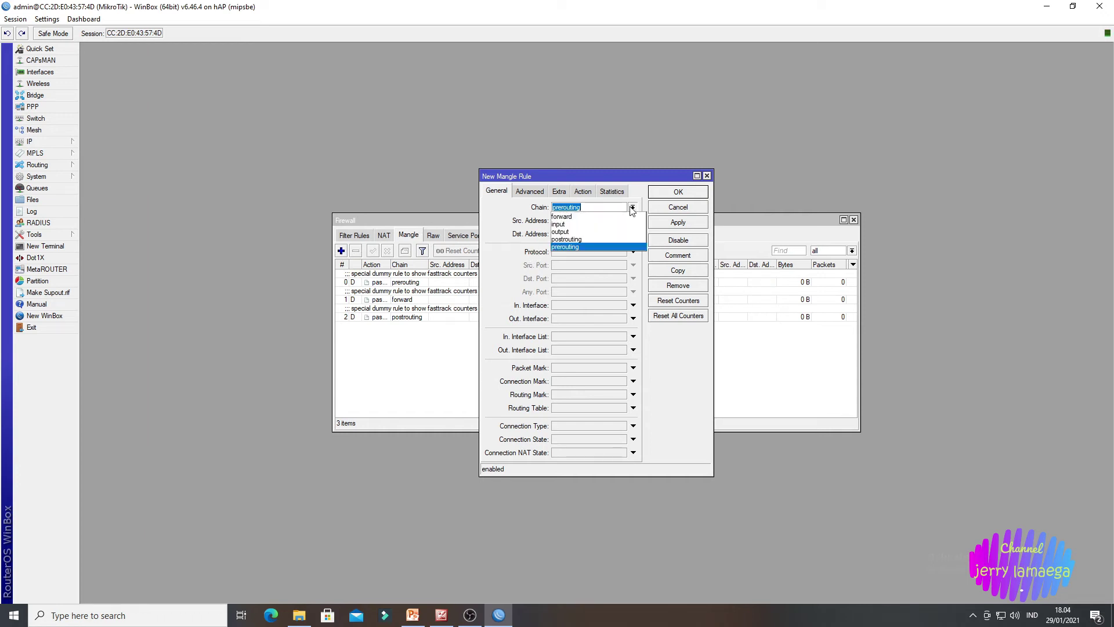
pyautogui.click(562, 224)
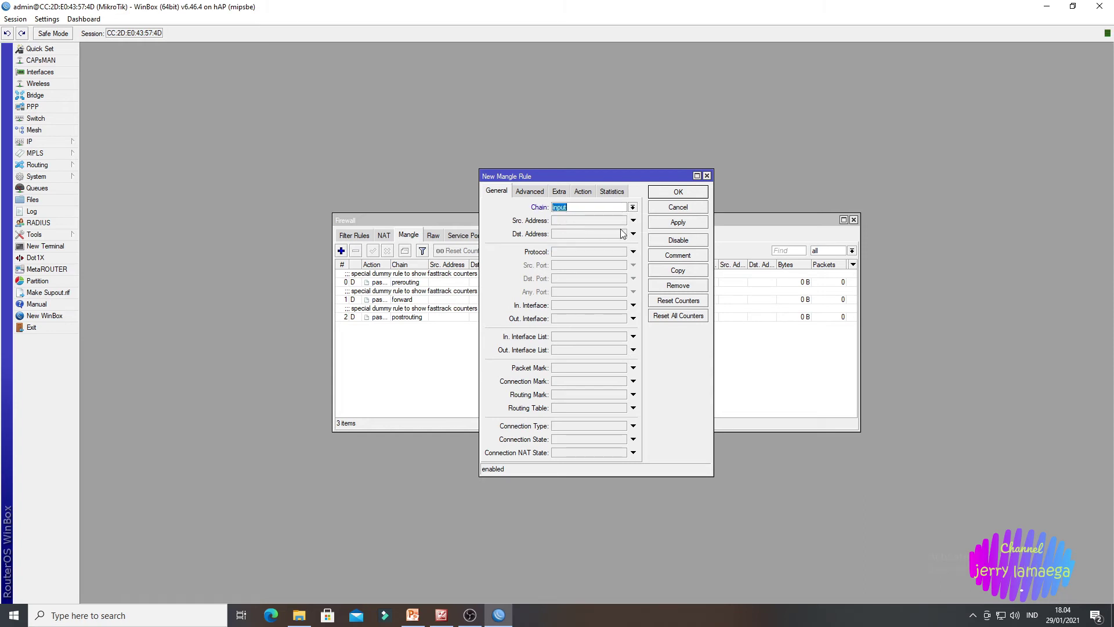
pyautogui.click(575, 306)
pyautogui.click(616, 306)
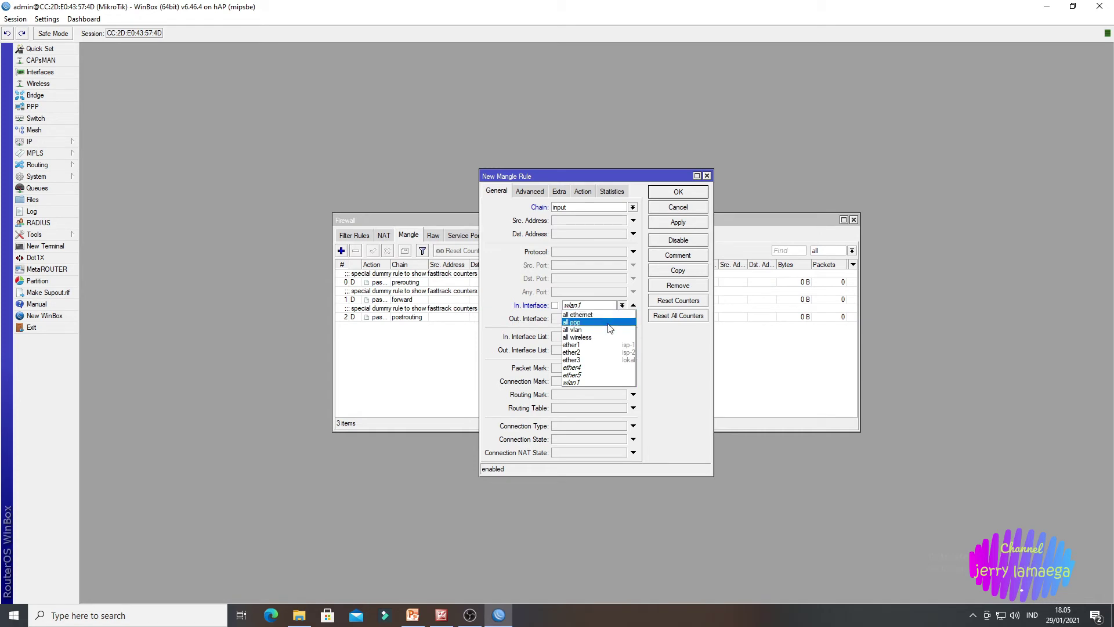
pyautogui.click(599, 345)
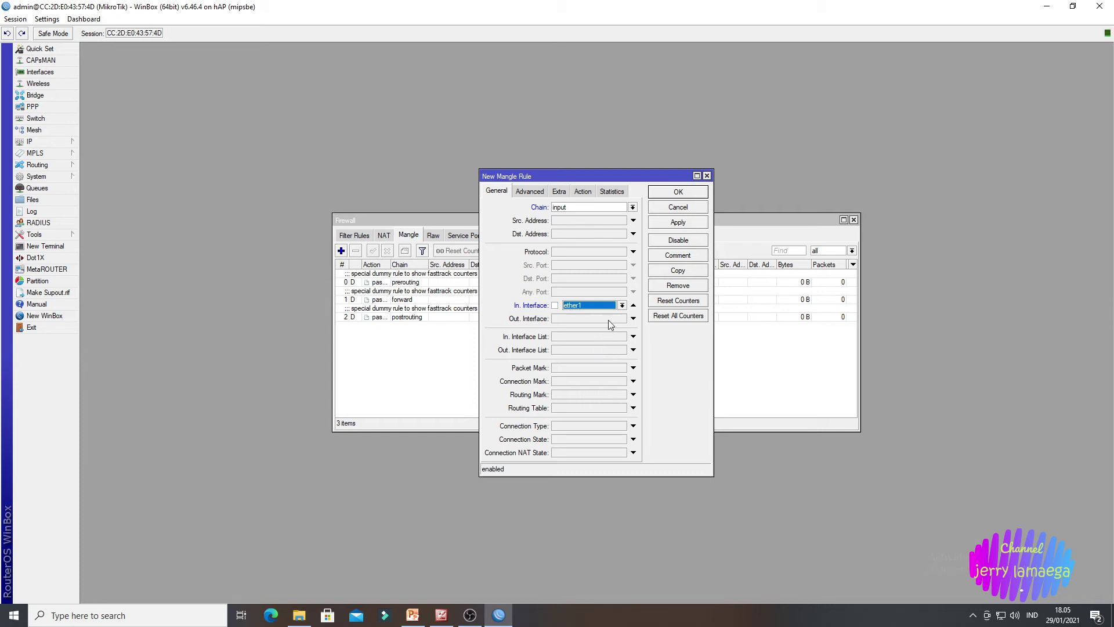
# Step: Set the ether1 mangle rule to mark connections with the new connection mark isp-1 and save it
pyautogui.click(582, 191)
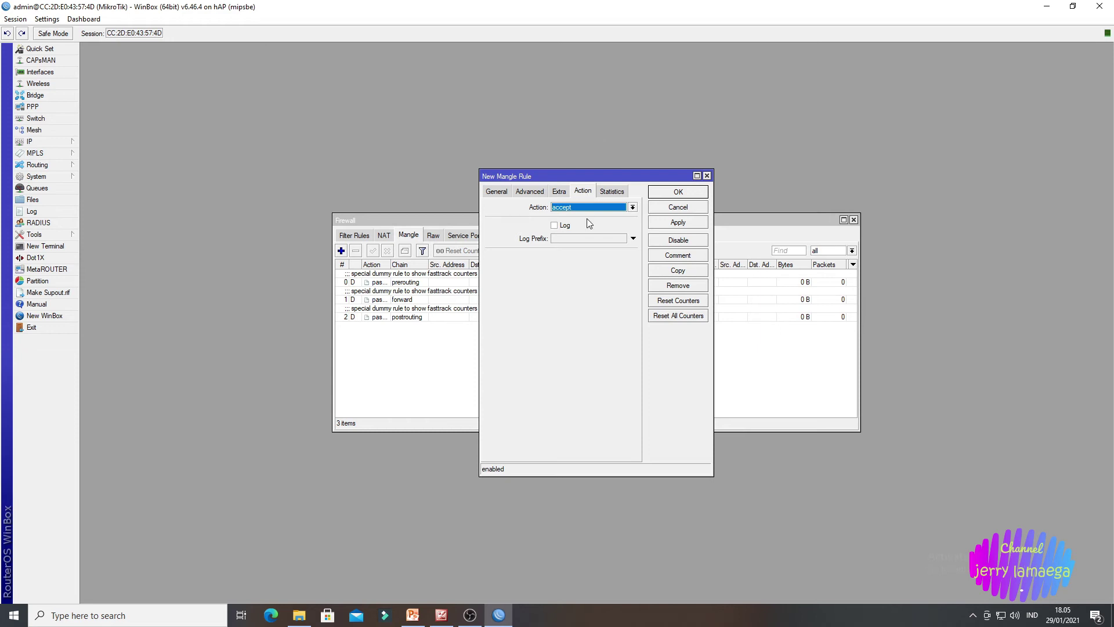
pyautogui.click(590, 208)
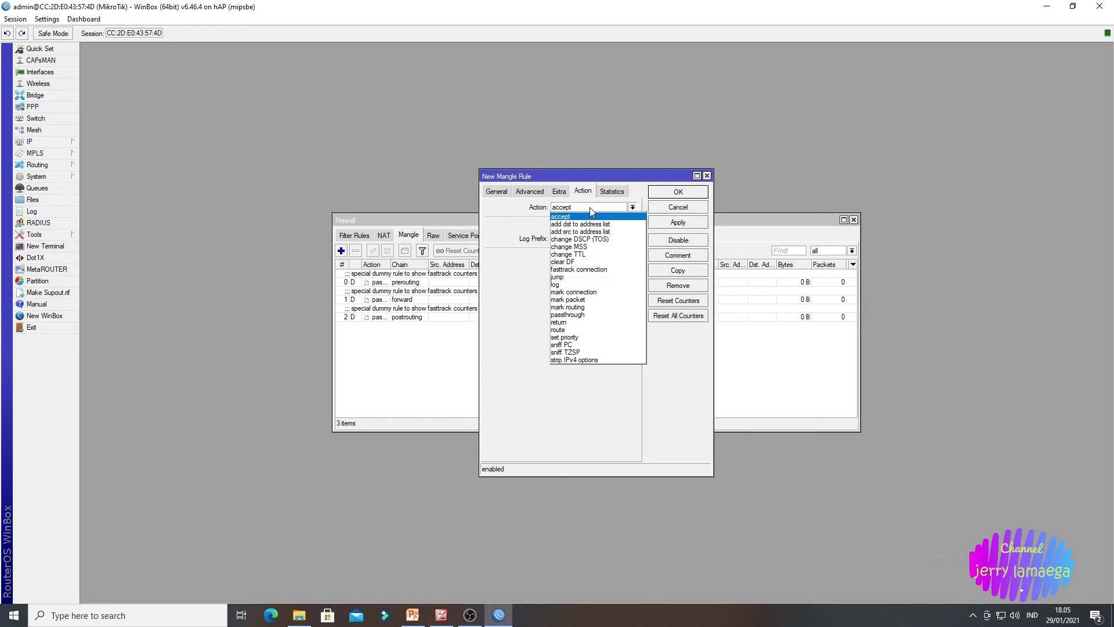
pyautogui.click(578, 292)
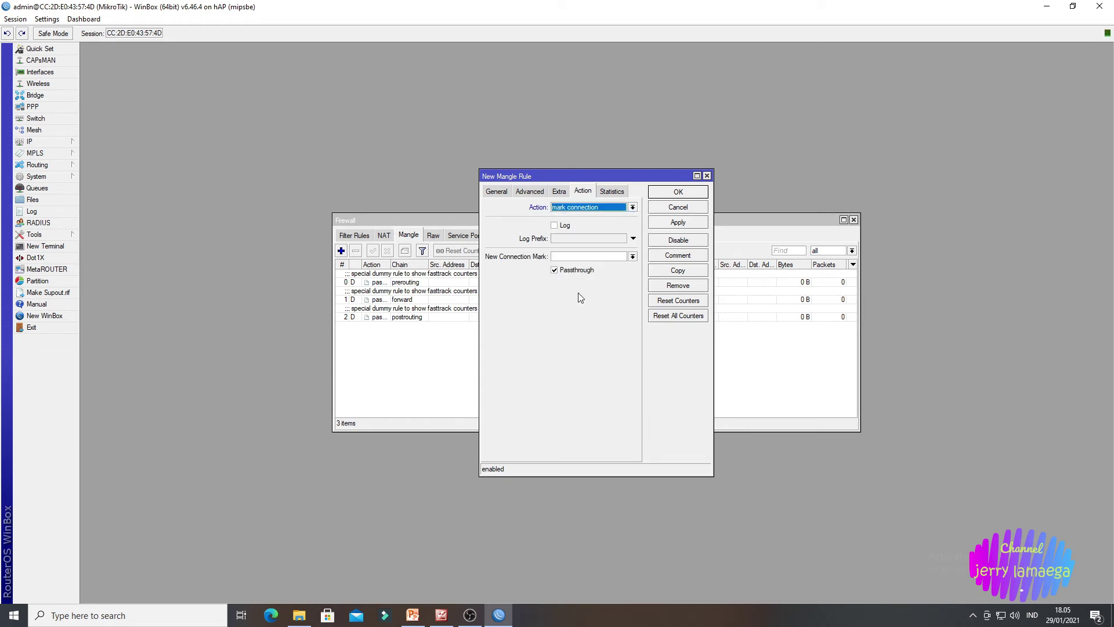
pyautogui.click(597, 256)
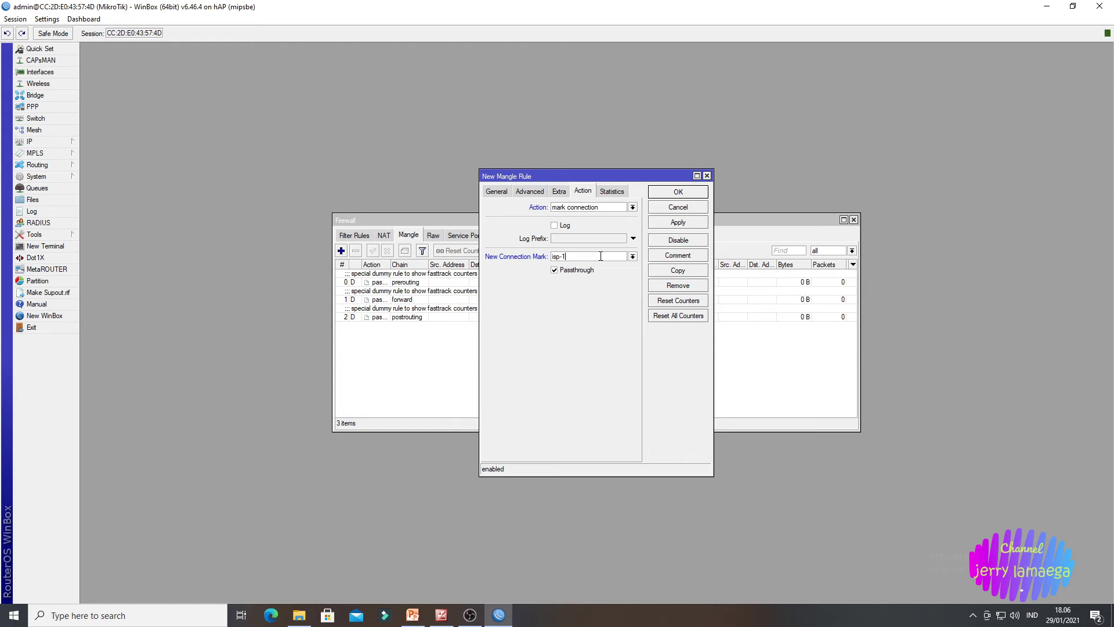
pyautogui.click(682, 226)
pyautogui.click(672, 193)
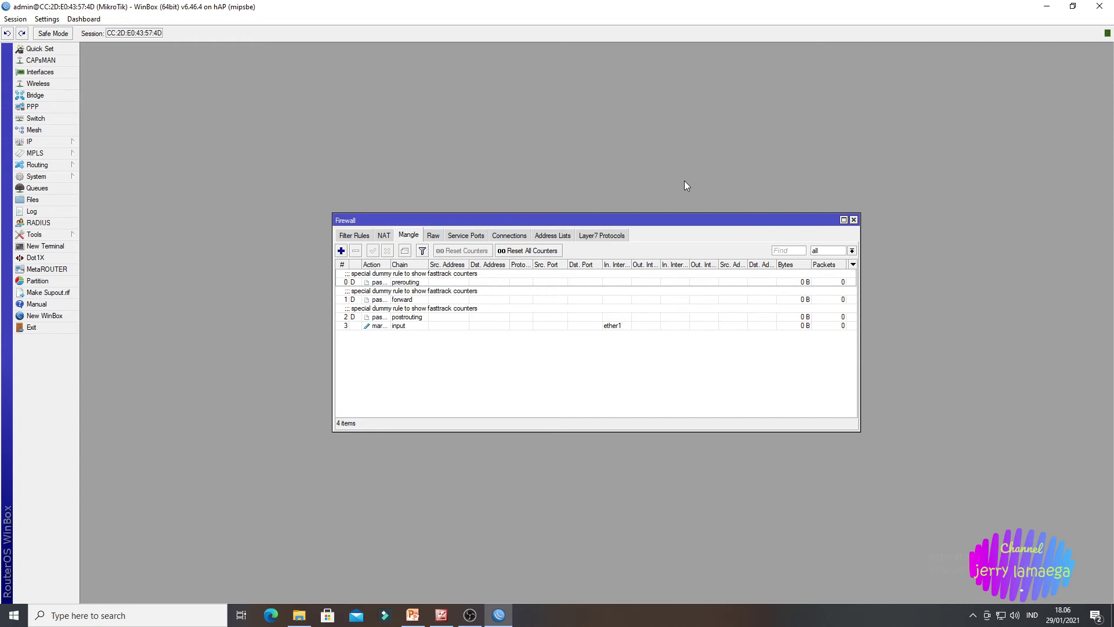
# Step: Create a second mangle rule in the input chain with ether2 as its incoming interface
pyautogui.click(341, 251)
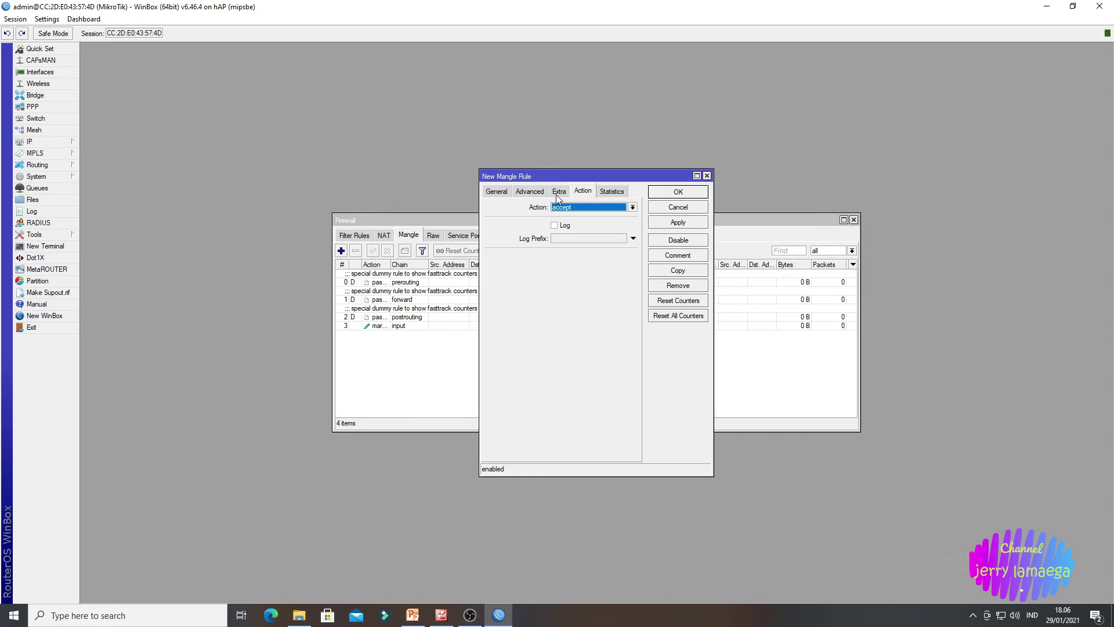
pyautogui.click(497, 192)
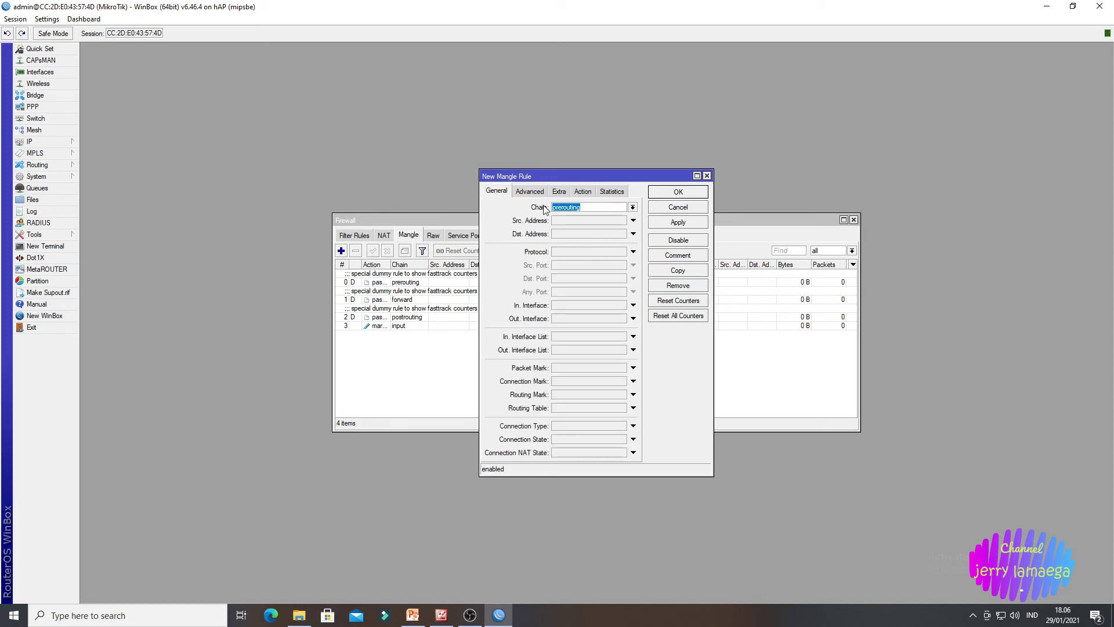
pyautogui.click(632, 208)
pyautogui.click(578, 224)
pyautogui.click(577, 305)
pyautogui.click(621, 305)
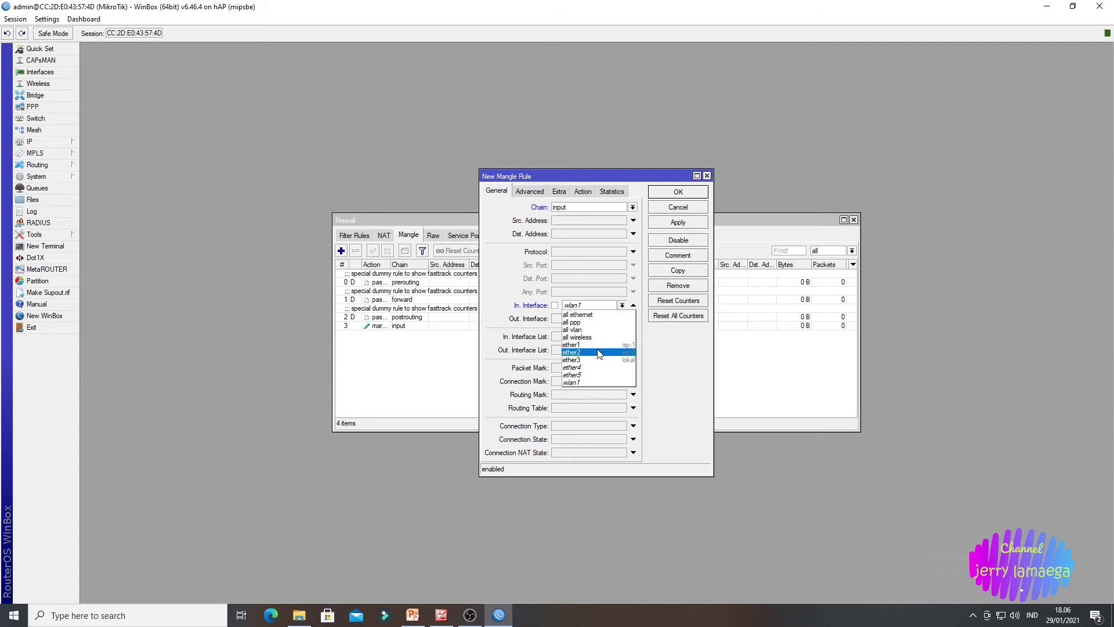
pyautogui.click(597, 353)
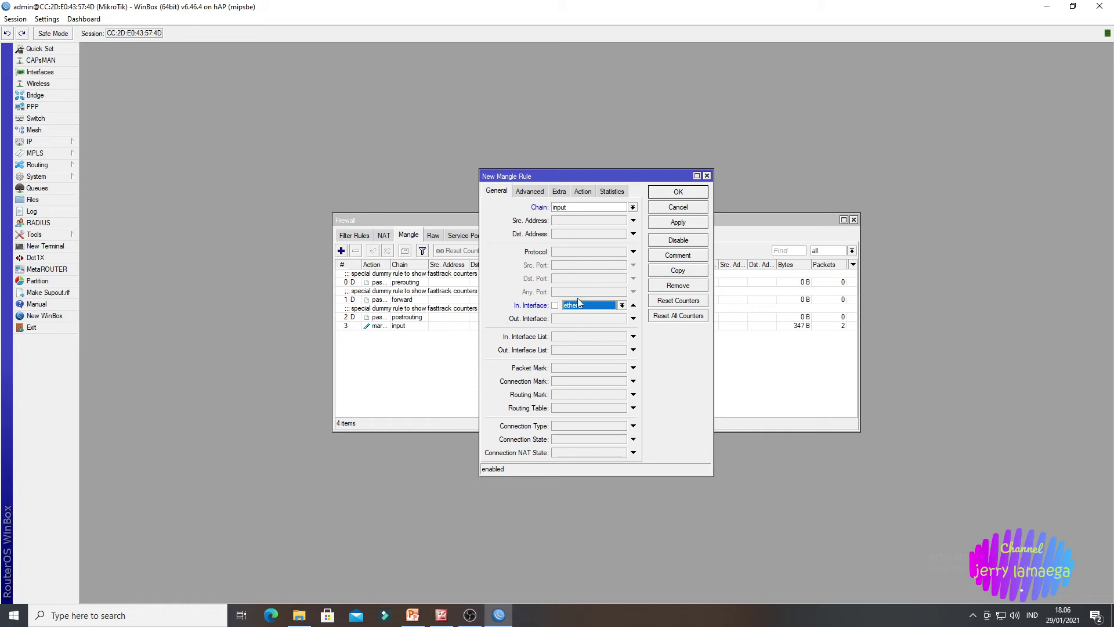
# Step: Set the ether2 mangle rule to mark connections with the new connection mark isp-2 and save it
pyautogui.click(583, 191)
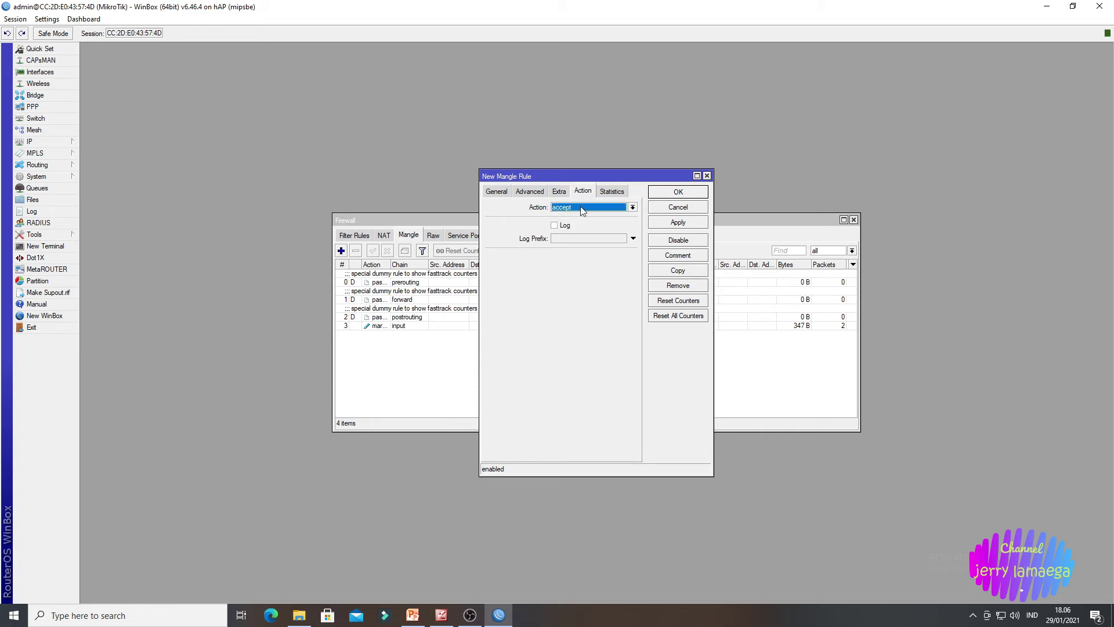
pyautogui.click(582, 208)
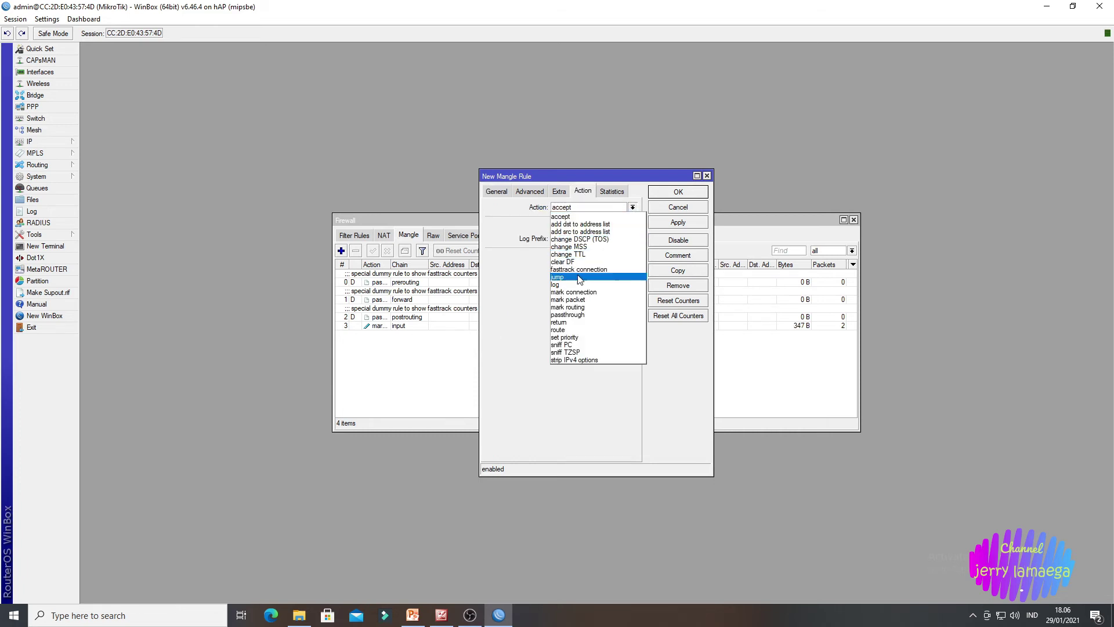
pyautogui.click(574, 292)
pyautogui.click(576, 256)
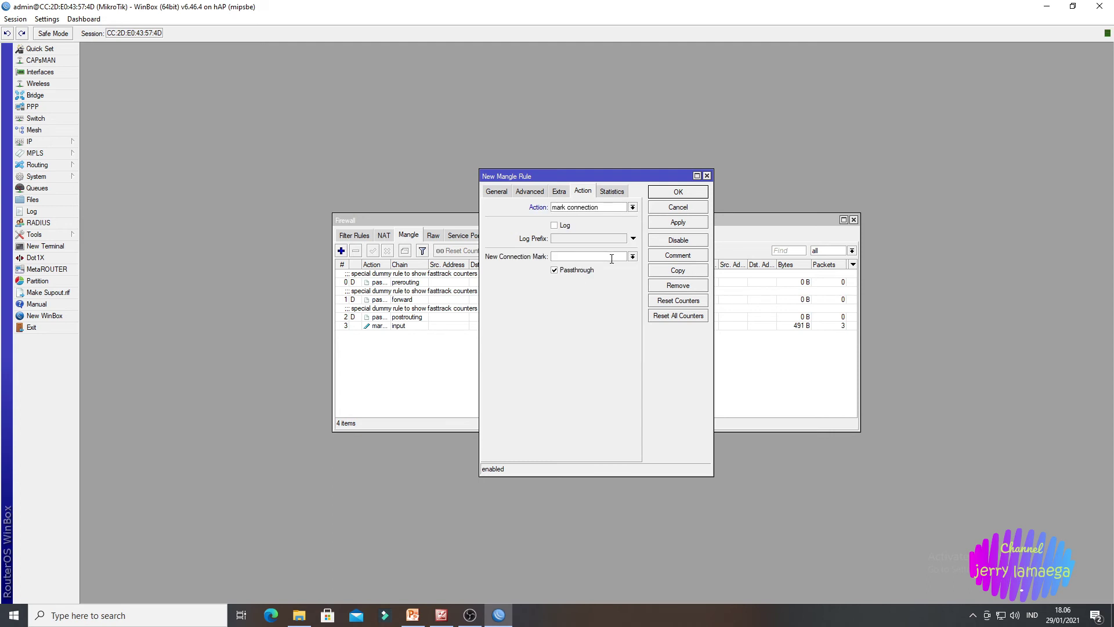
pyautogui.write('isp-2')
pyautogui.click(682, 224)
pyautogui.click(678, 193)
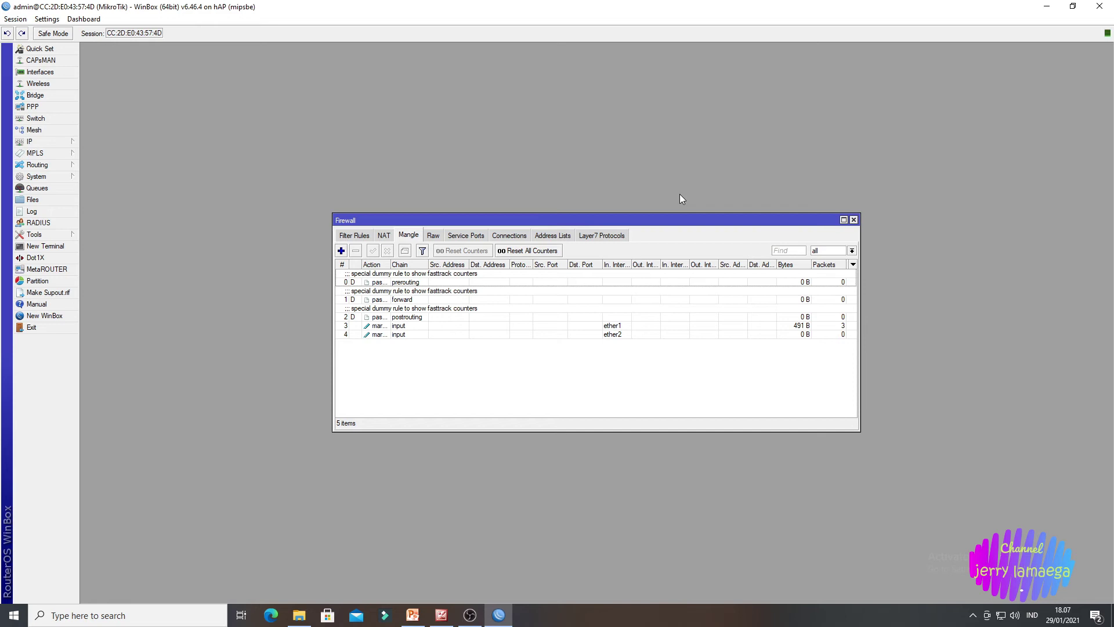
# Step: Create a mangle rule in the output chain that matches the connection mark isp-1
pyautogui.click(341, 251)
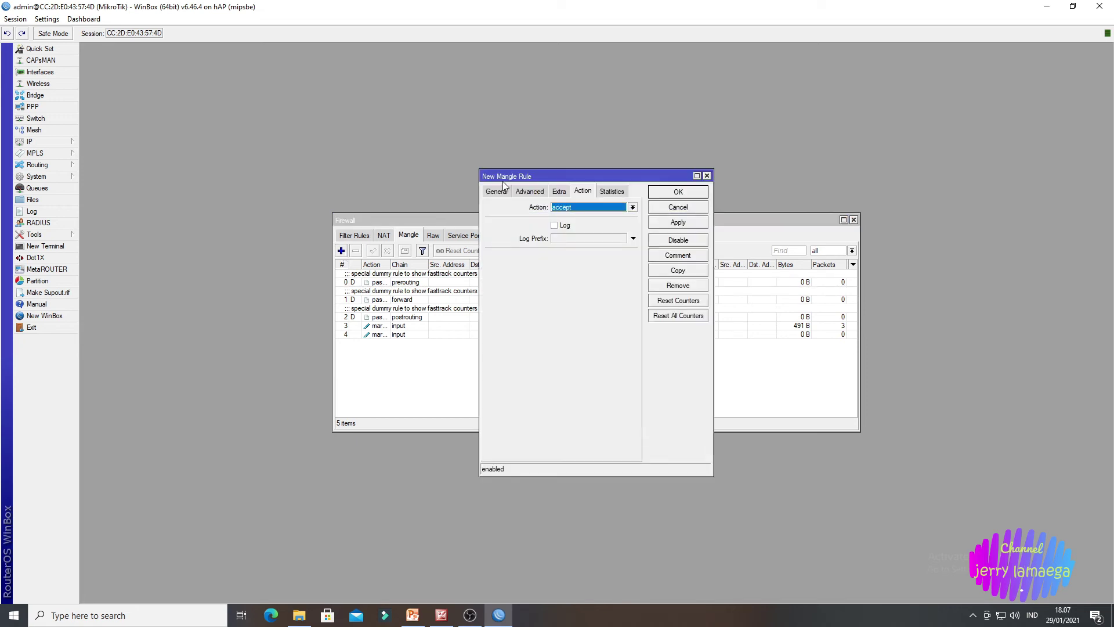
pyautogui.click(497, 192)
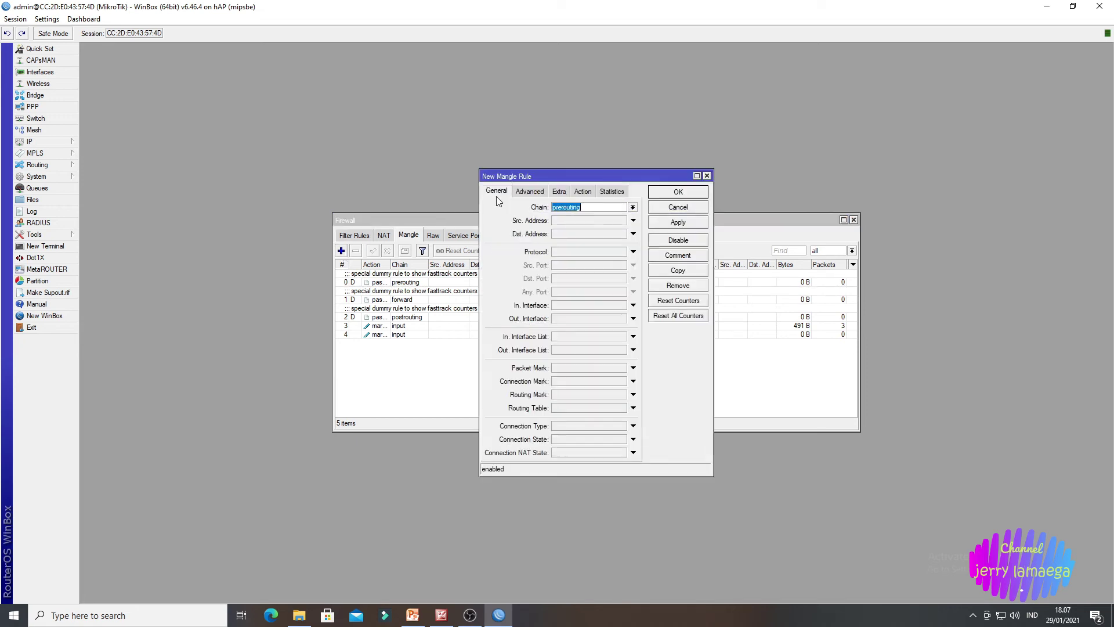
pyautogui.click(632, 207)
pyautogui.click(578, 234)
pyautogui.click(577, 380)
pyautogui.click(621, 381)
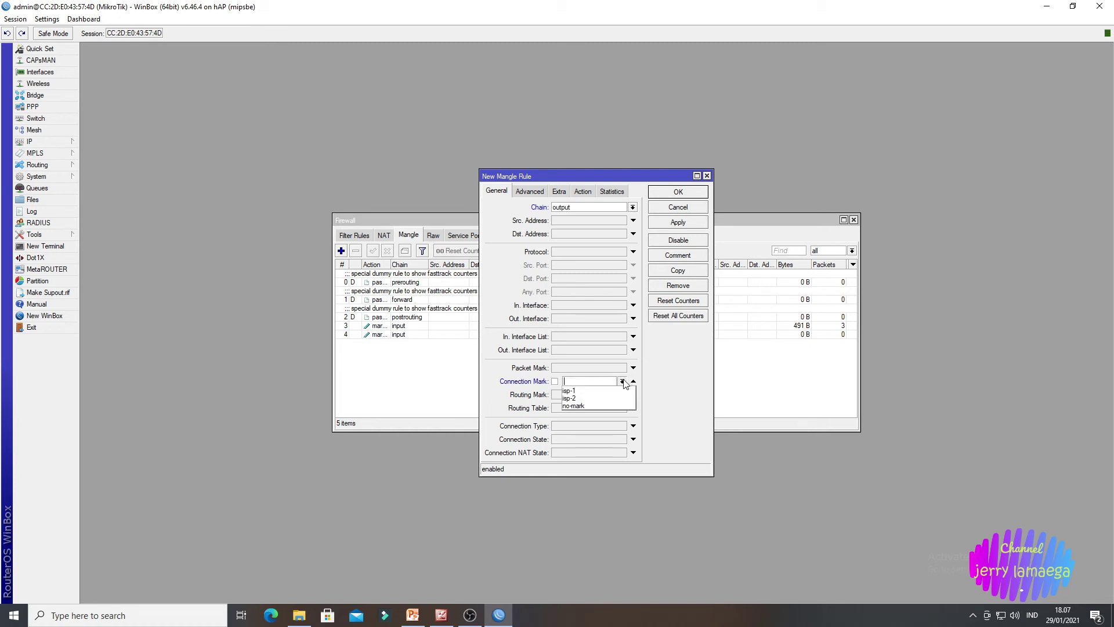
pyautogui.click(582, 392)
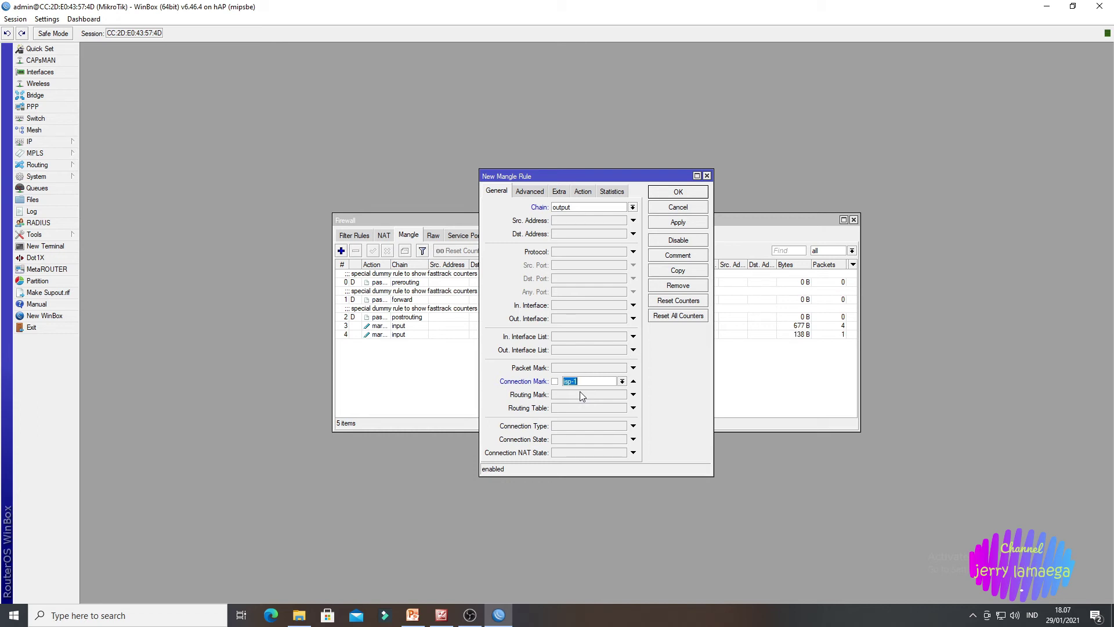
# Step: Set the isp-1 output rule to mark routing as to_isp-1 with passthrough disabled, and save it
pyautogui.click(583, 191)
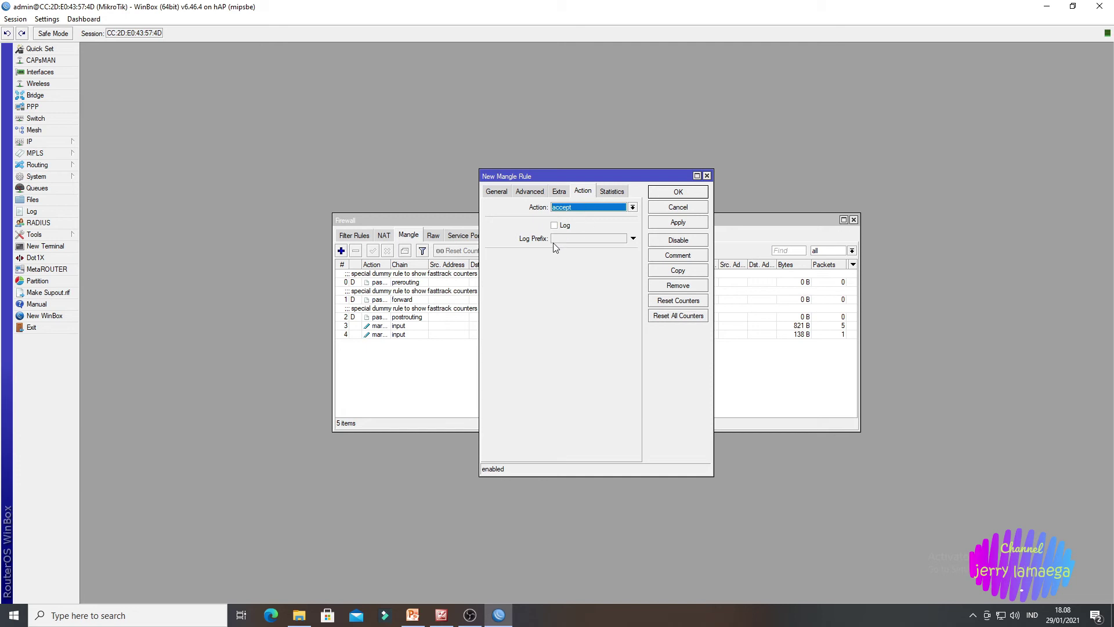
pyautogui.click(611, 210)
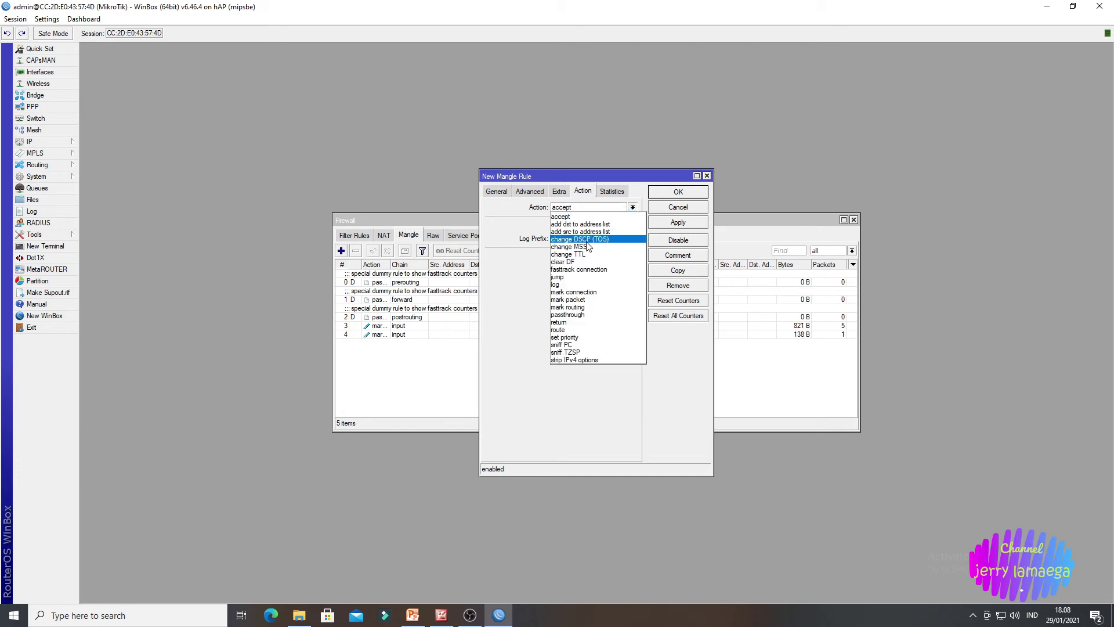
pyautogui.click(590, 312)
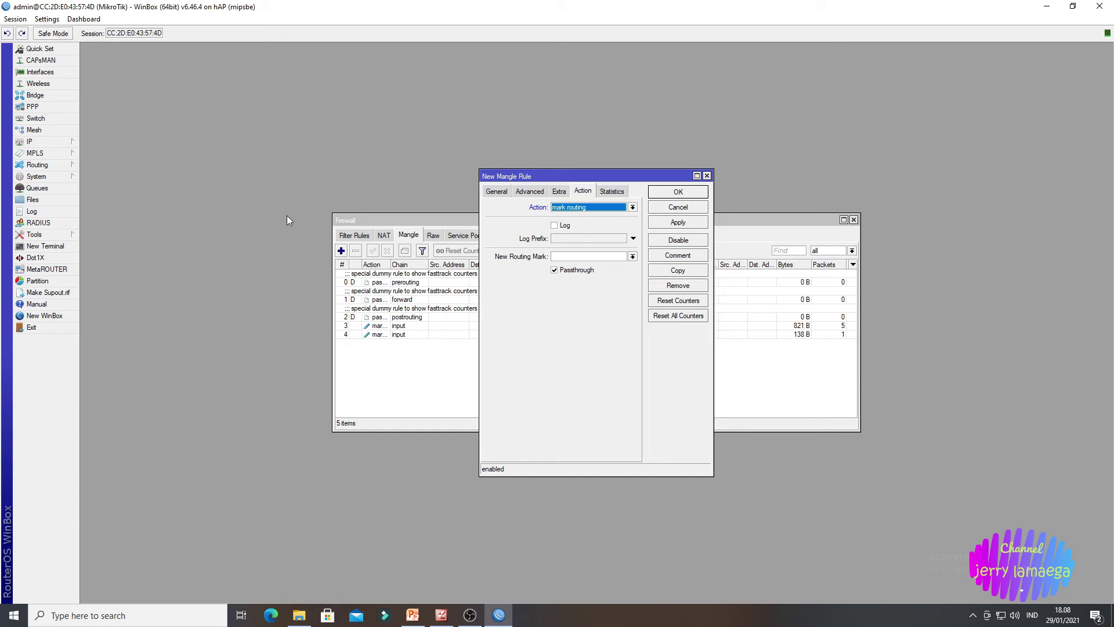
pyautogui.click(576, 257)
pyautogui.write('to')
pyautogui.click(555, 270)
pyautogui.click(673, 224)
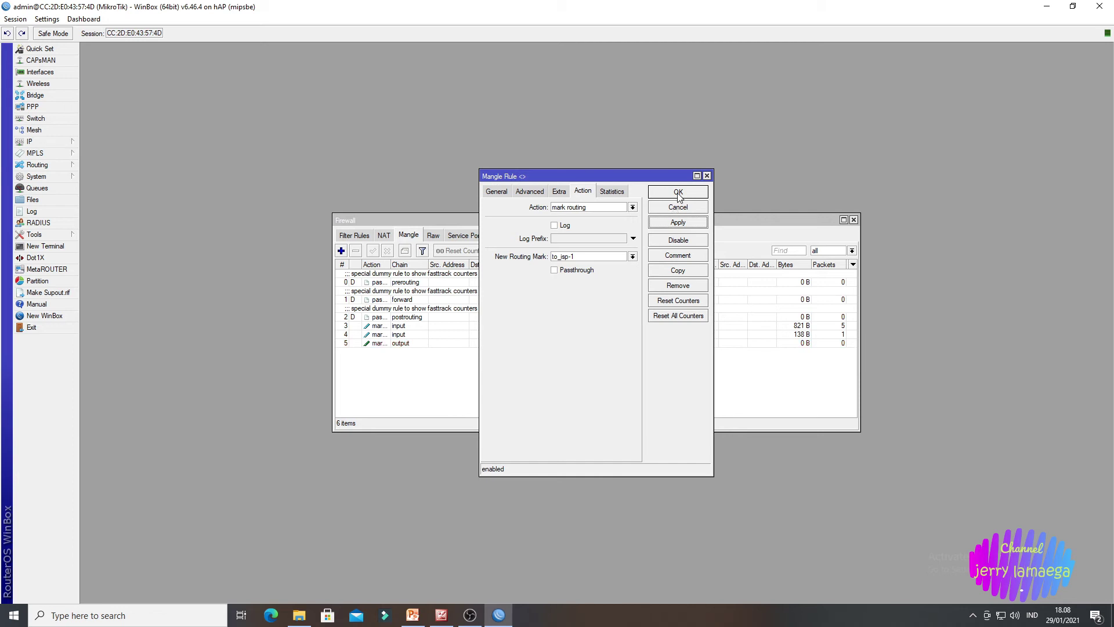
pyautogui.click(677, 193)
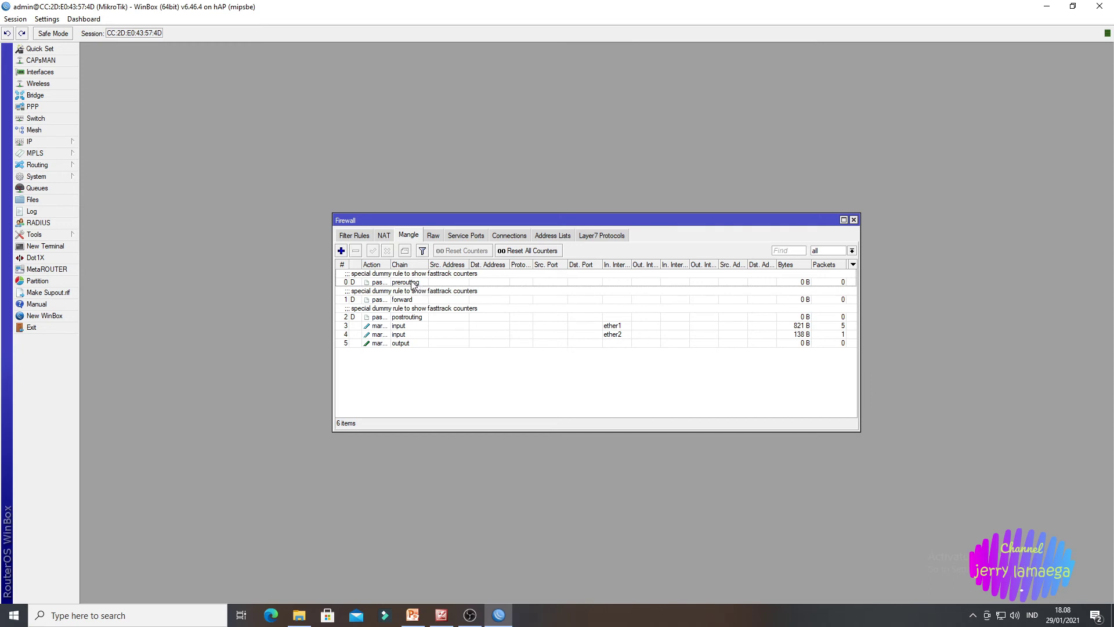
# Step: Create another mangle rule in the output chain that matches the connection mark isp-2
pyautogui.click(342, 251)
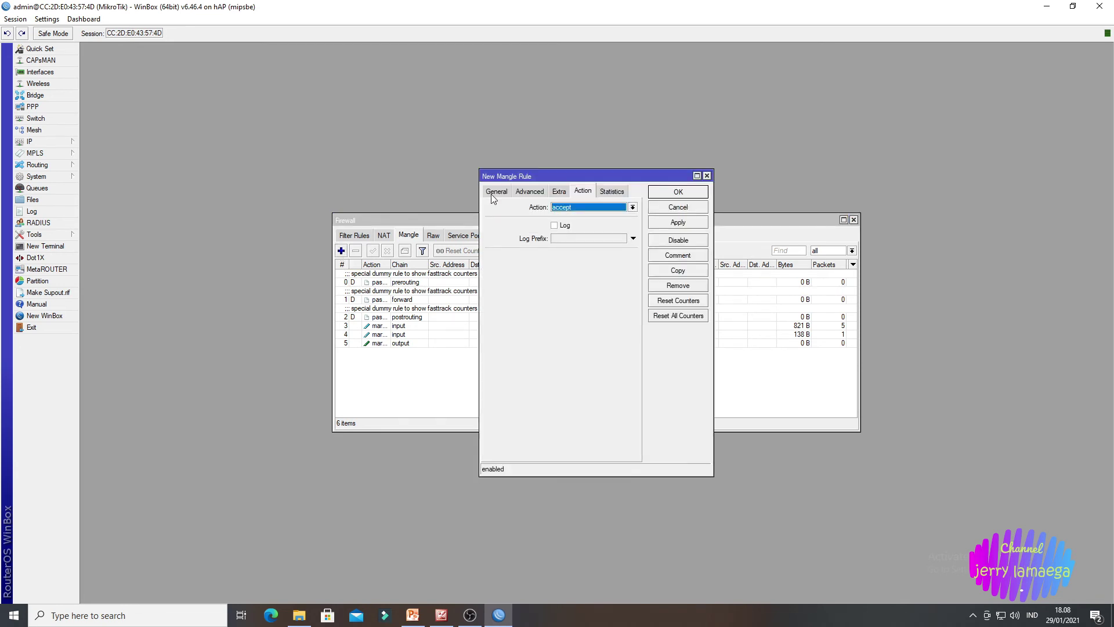
pyautogui.click(491, 192)
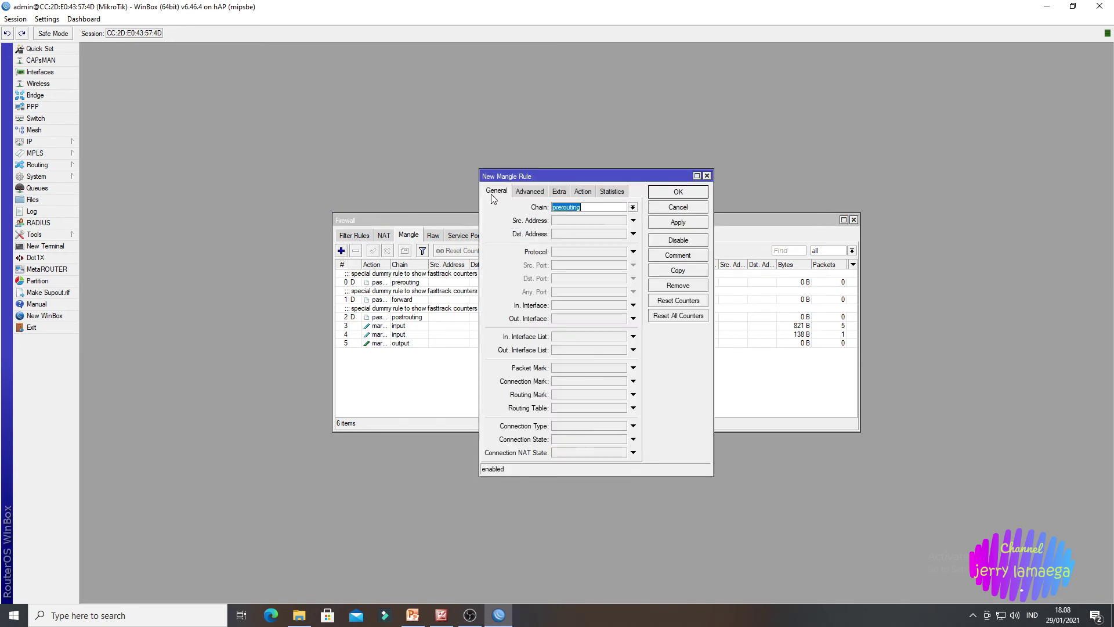
pyautogui.click(632, 207)
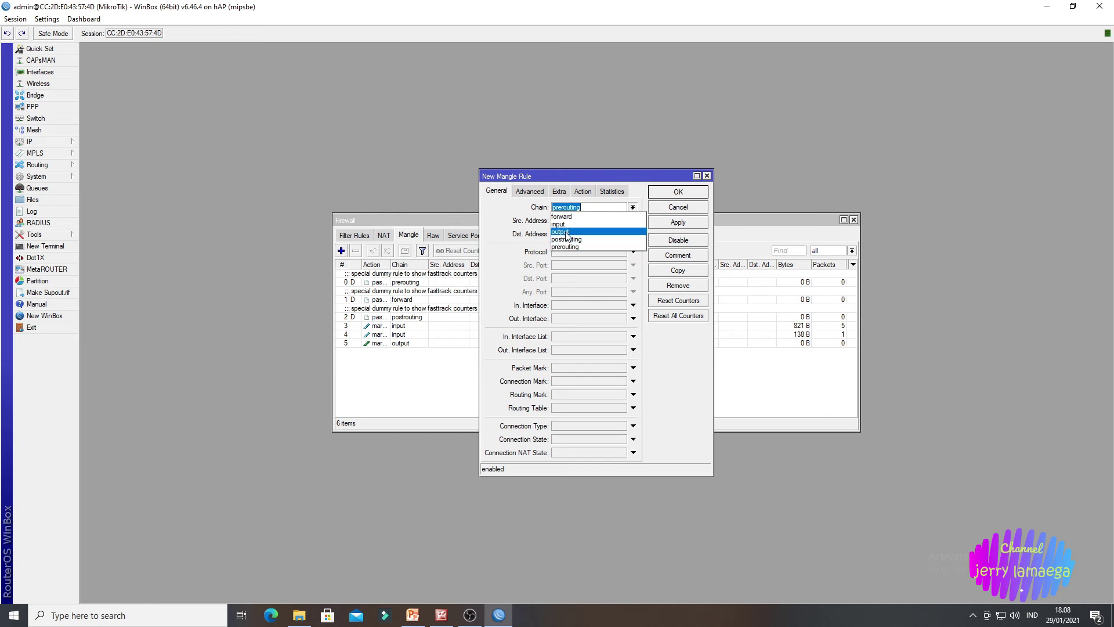
pyautogui.click(567, 233)
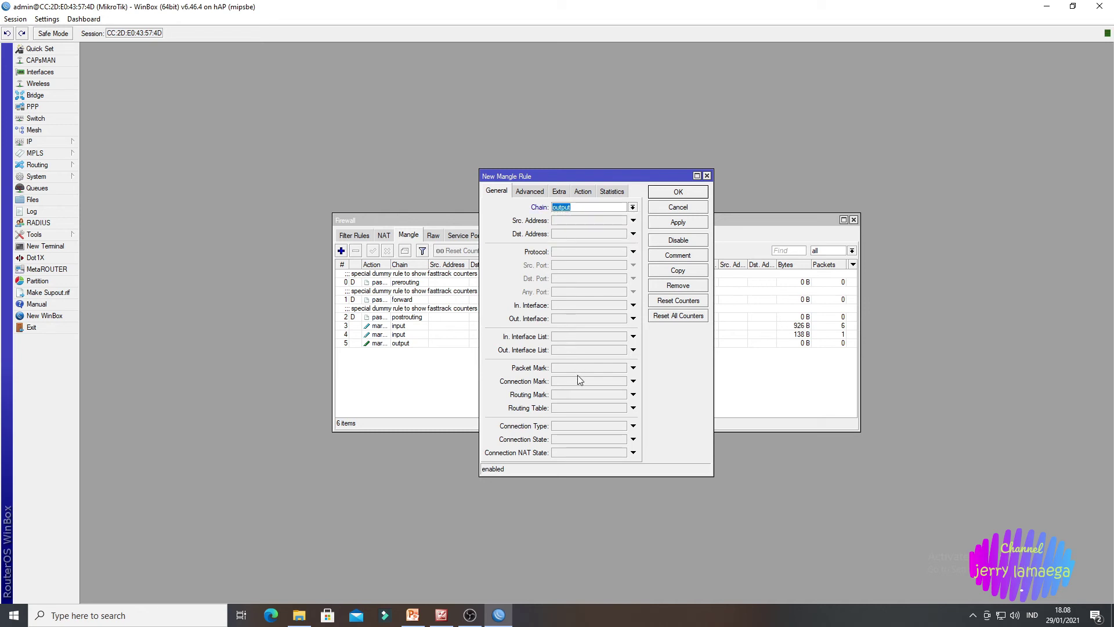
pyautogui.click(596, 381)
pyautogui.click(622, 381)
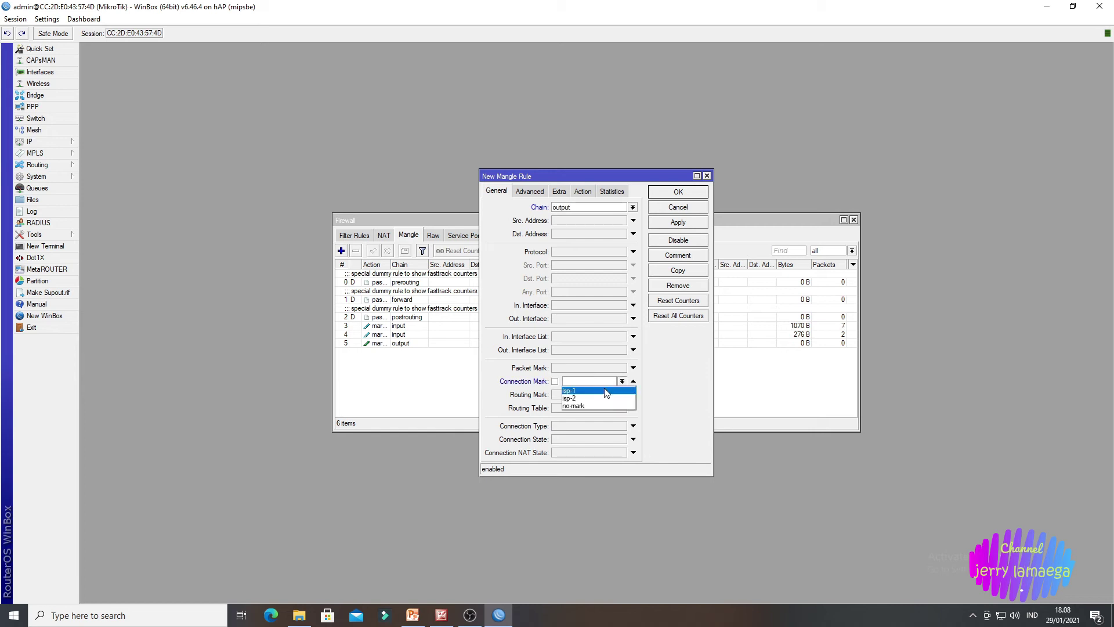
pyautogui.click(590, 398)
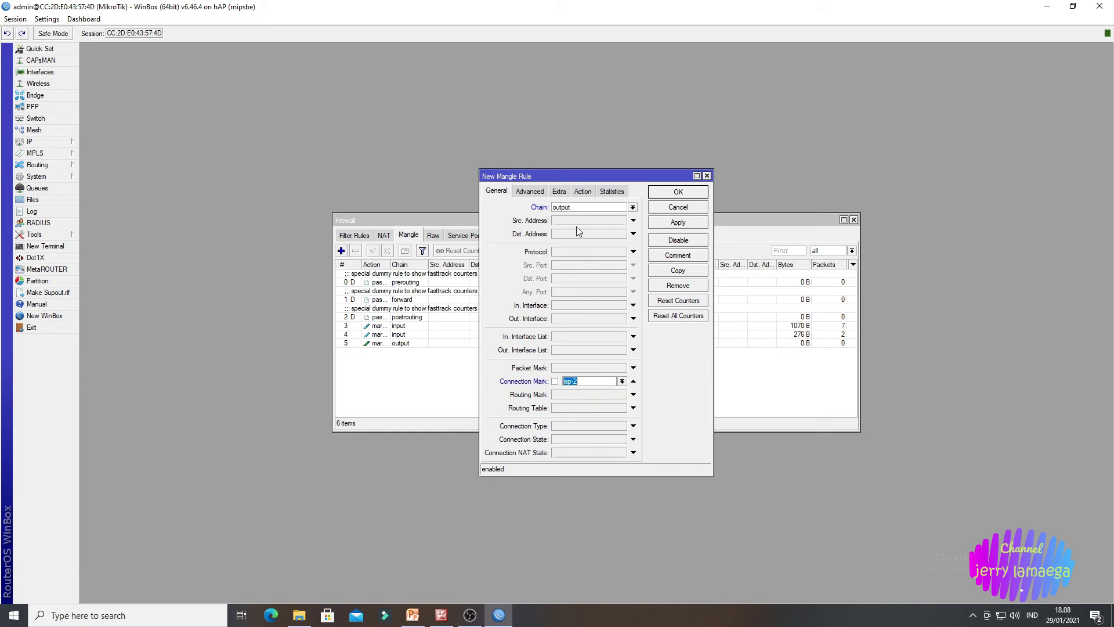
# Step: Set the isp-2 output rule to mark routing as to_isp-2 with passthrough disabled, and save it
pyautogui.click(583, 191)
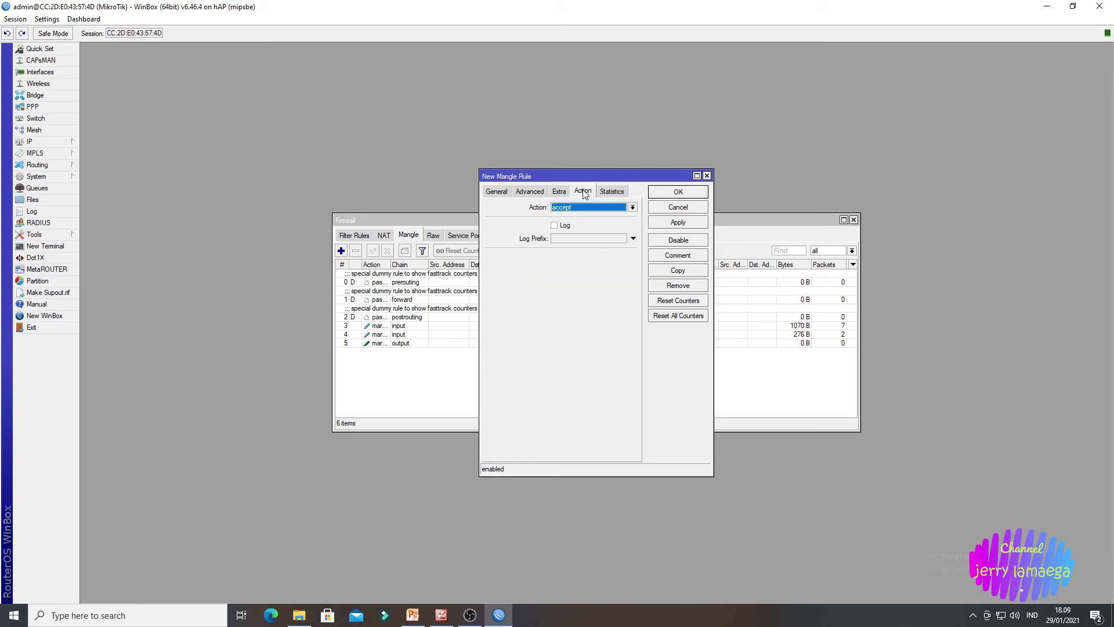
pyautogui.click(579, 207)
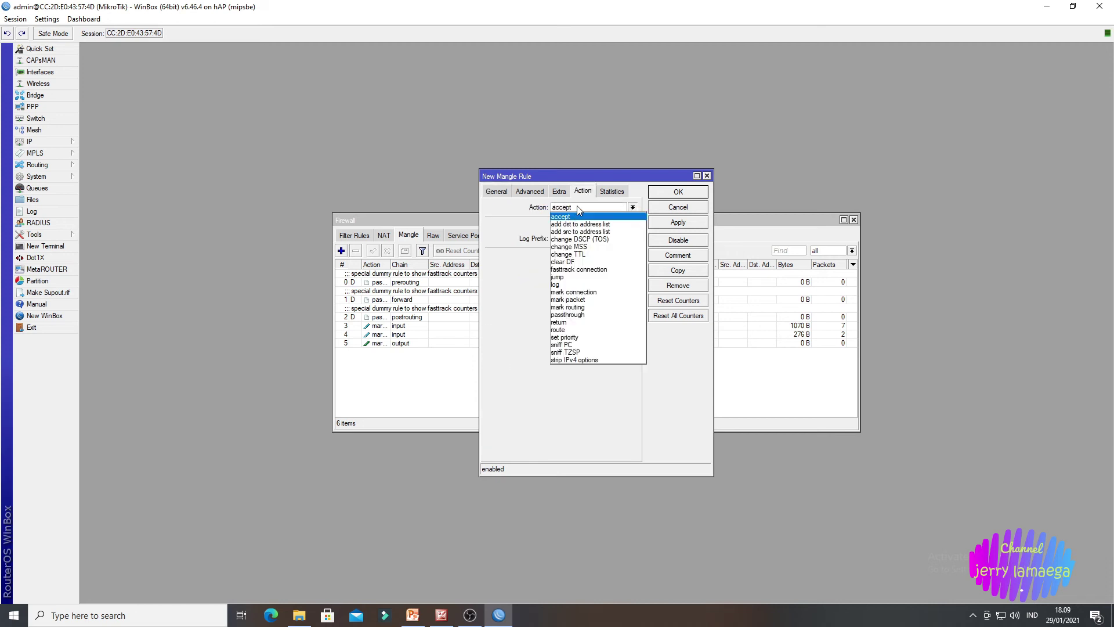
pyautogui.click(582, 307)
pyautogui.click(584, 257)
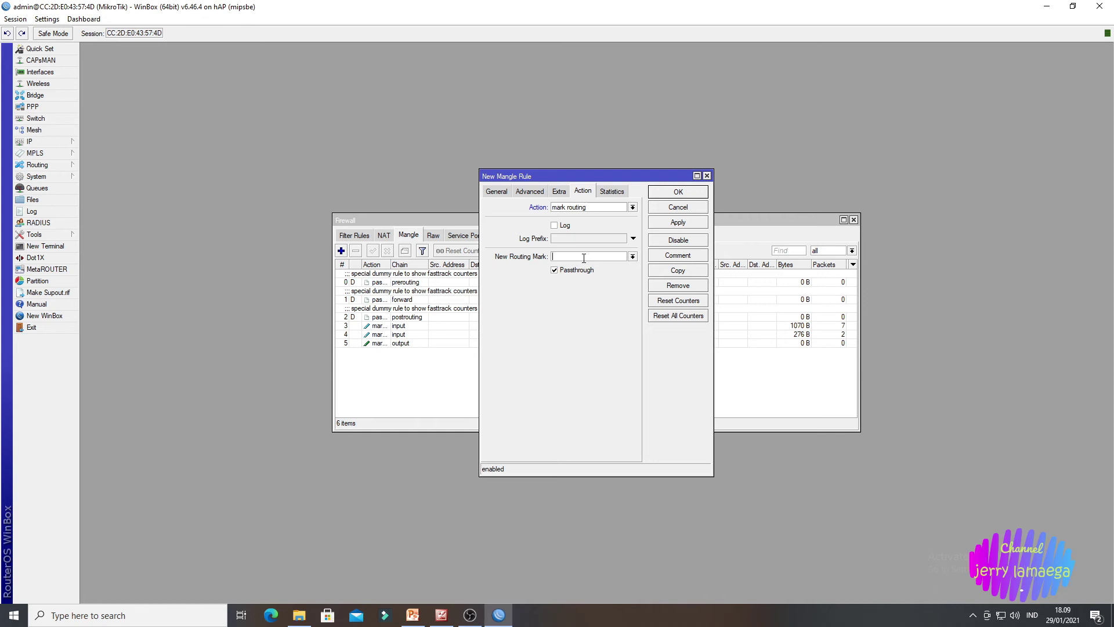
pyautogui.write('to_isp-2')
pyautogui.click(554, 271)
pyautogui.click(679, 226)
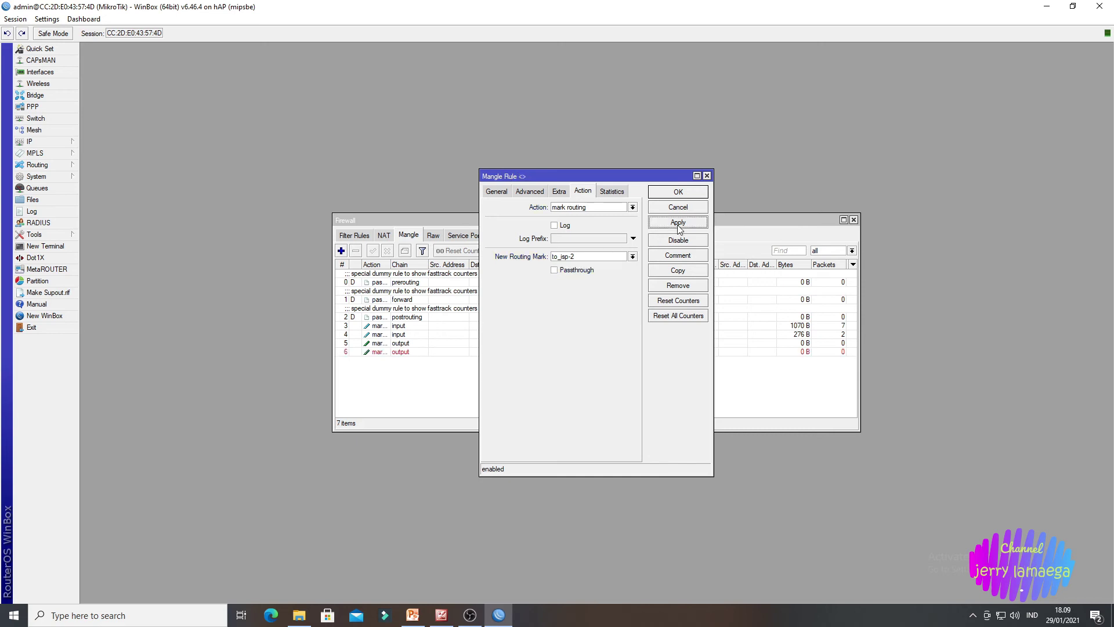
pyautogui.click(683, 192)
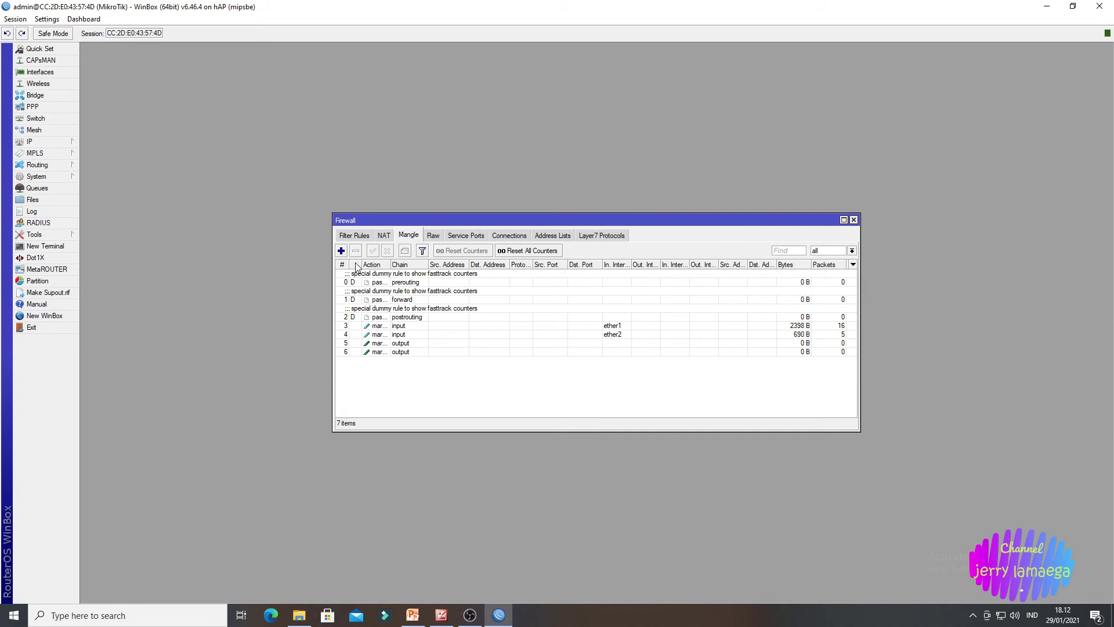
# Step: Add a prerouting mangle rule that accepts traffic to destination 10.10.10.0/24 with ether3 as the incoming interface
pyautogui.click(341, 251)
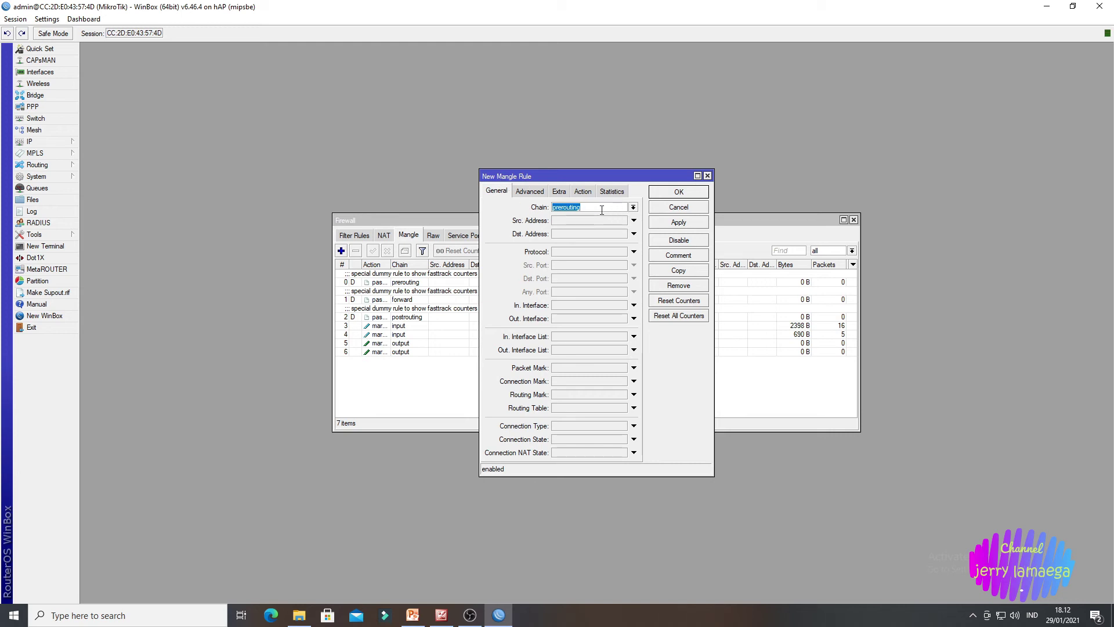
pyautogui.click(573, 234)
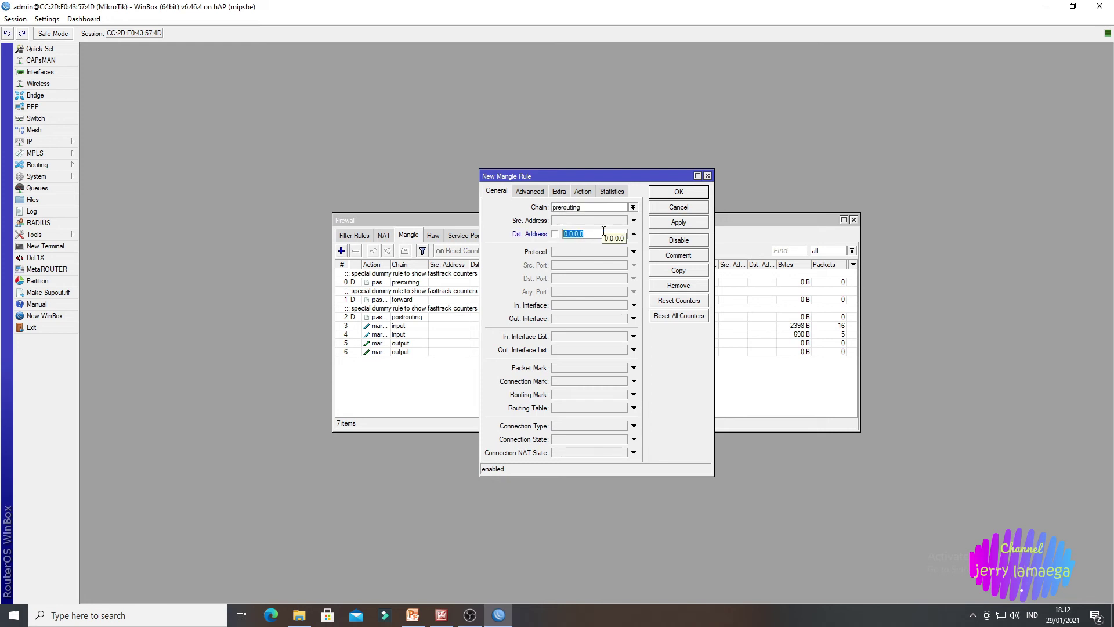
pyautogui.press('BackSpace')
pyautogui.write('10.10.10.0/2')
pyautogui.click(566, 305)
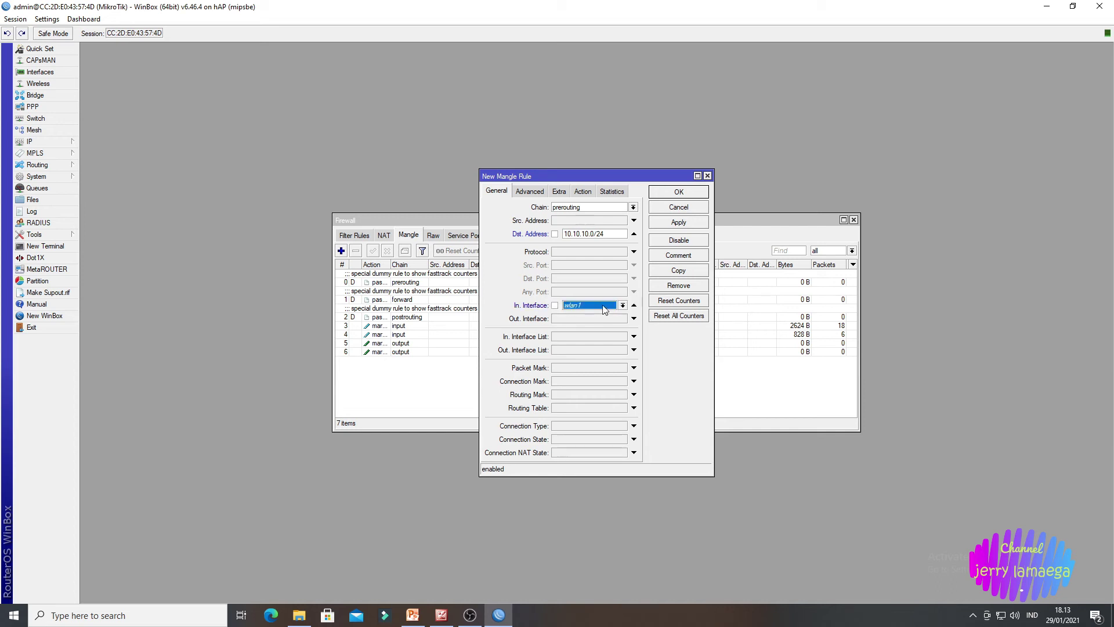
pyautogui.click(622, 305)
pyautogui.click(598, 360)
pyautogui.click(582, 192)
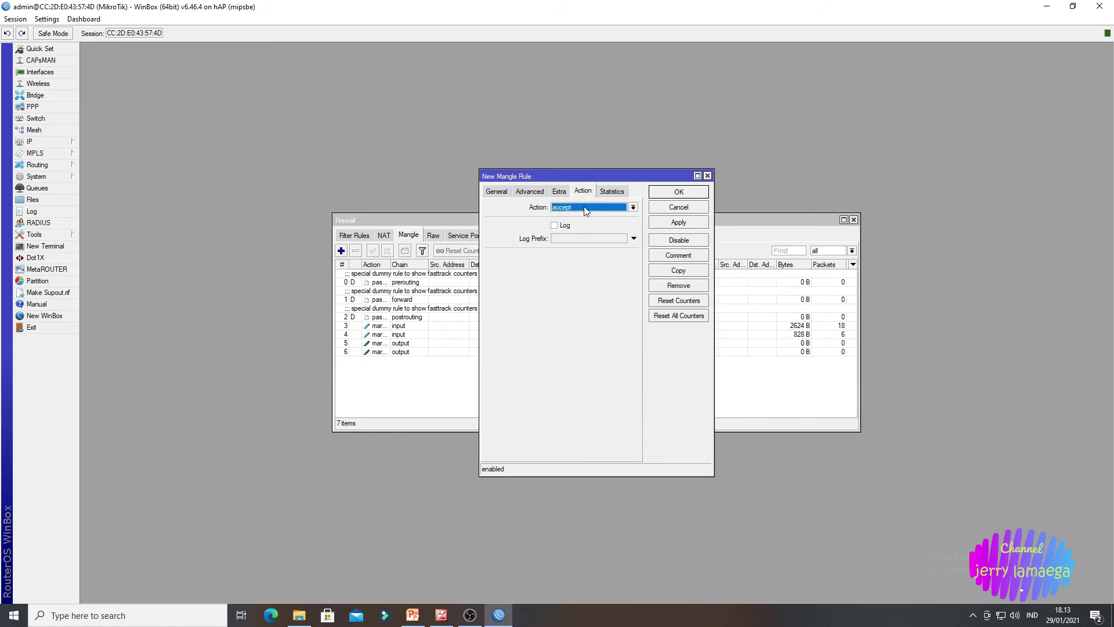
pyautogui.click(678, 222)
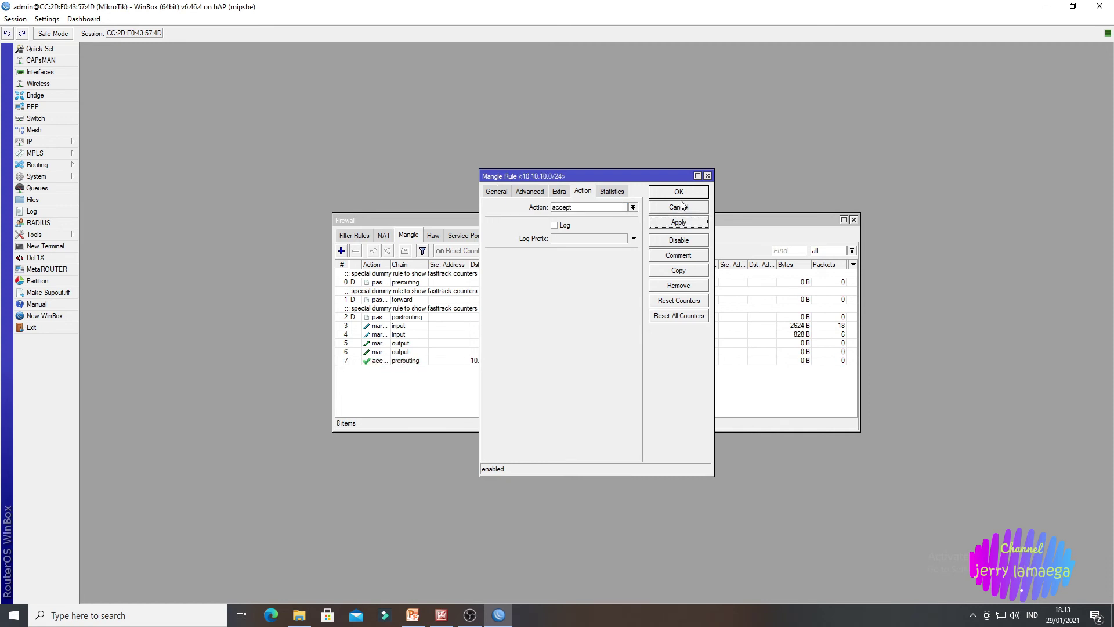
pyautogui.click(678, 194)
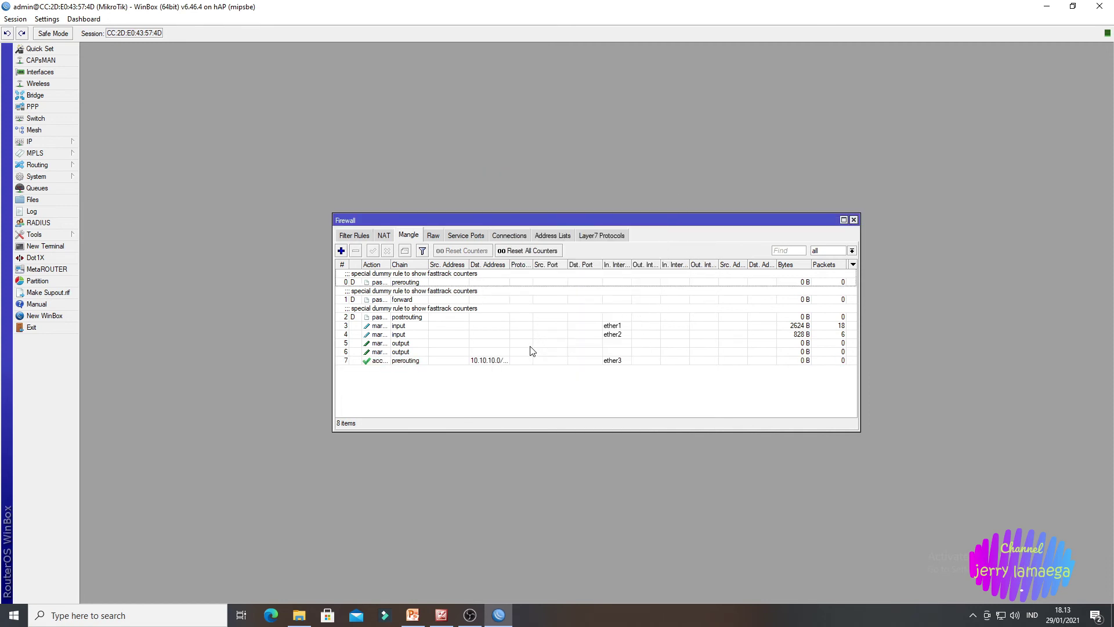
# Step: Add a prerouting mangle rule that accepts traffic to destination 172.0.0.0/24 with ether3 as the incoming interface
pyautogui.click(341, 250)
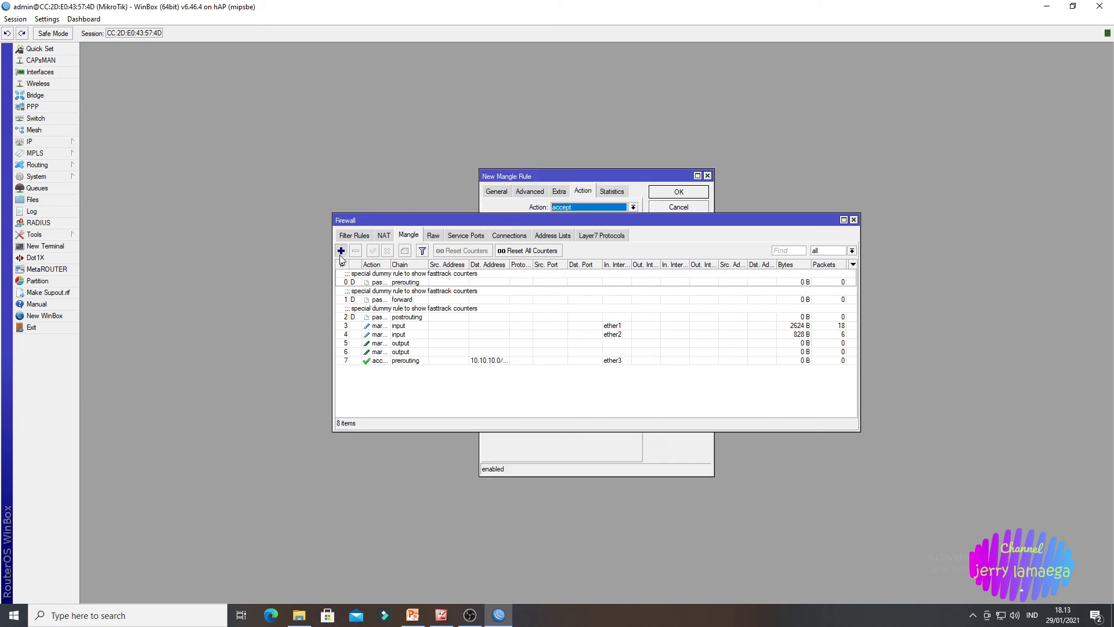
pyautogui.click(498, 192)
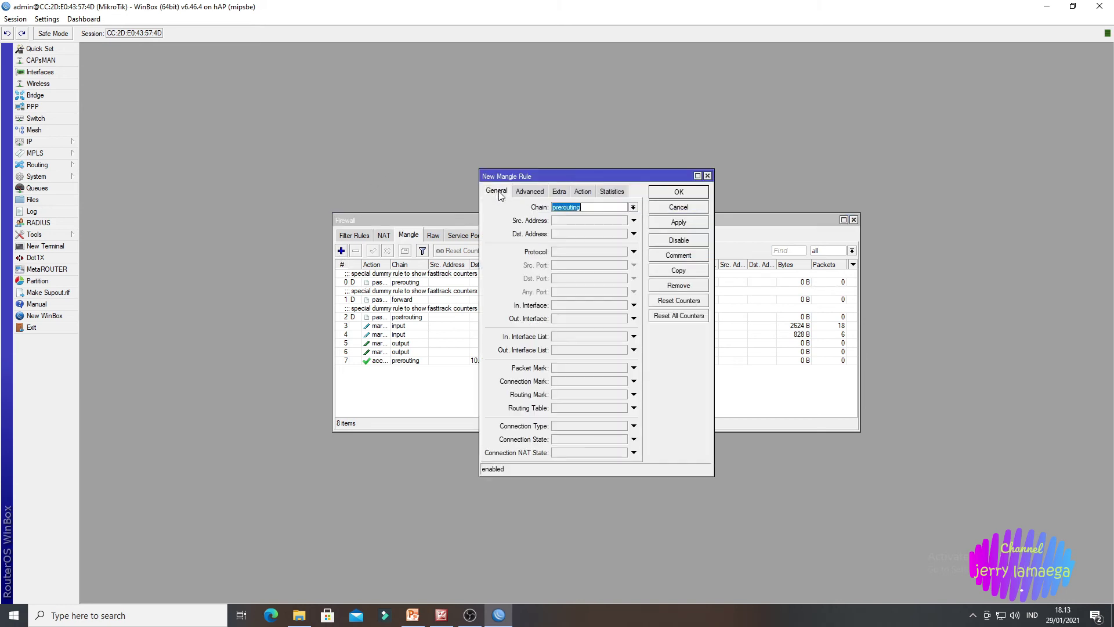
pyautogui.click(565, 233)
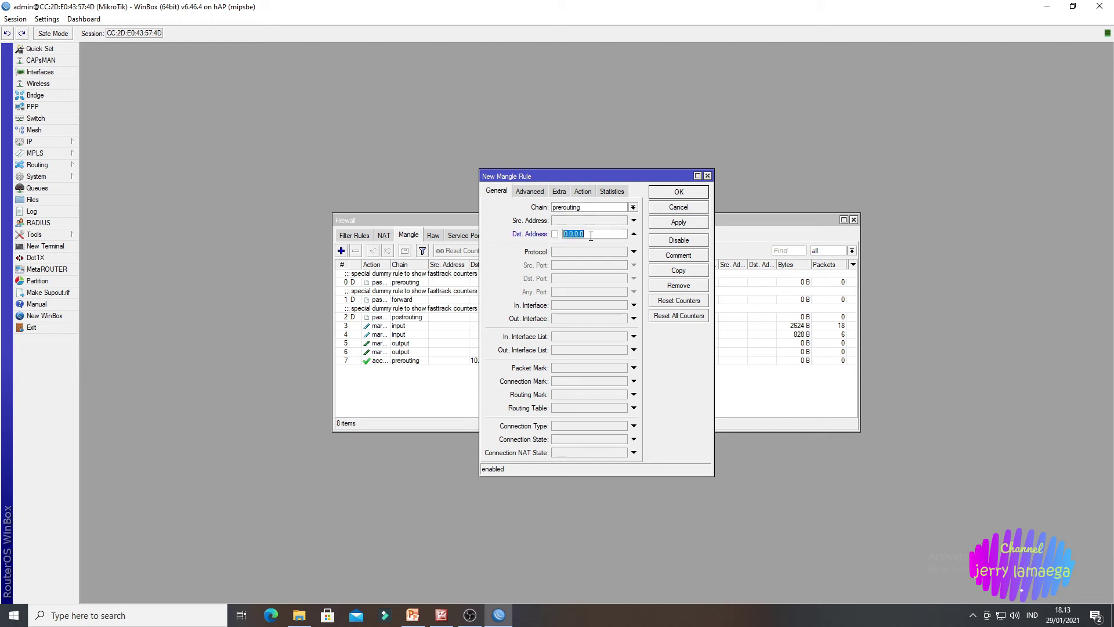
pyautogui.write('172.0.0.0/24')
pyautogui.click(634, 304)
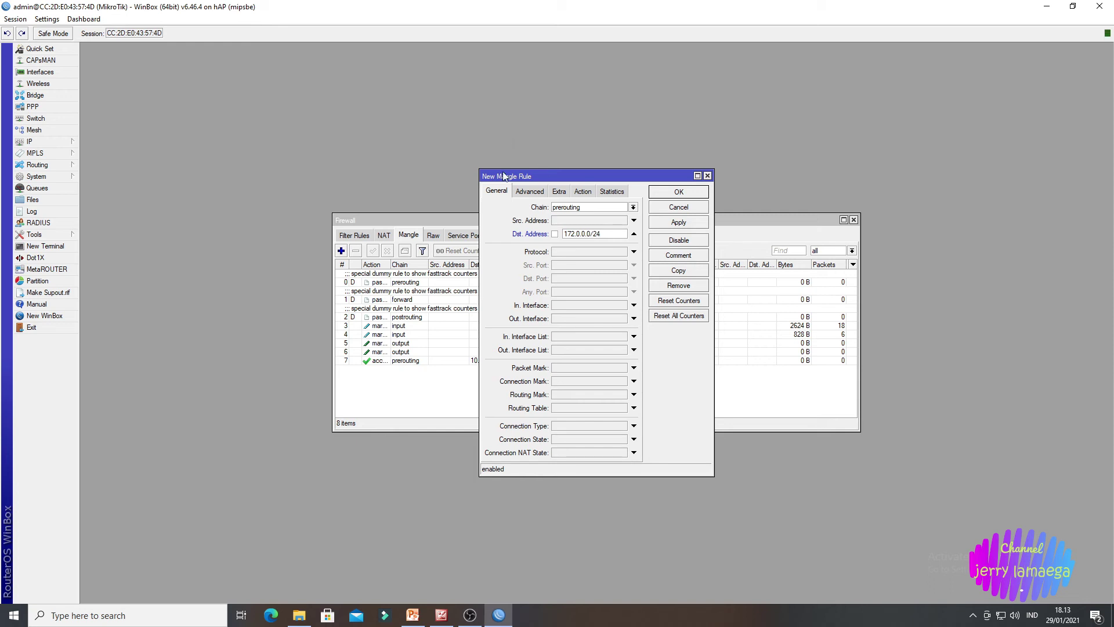
pyautogui.click(581, 309)
pyautogui.click(622, 306)
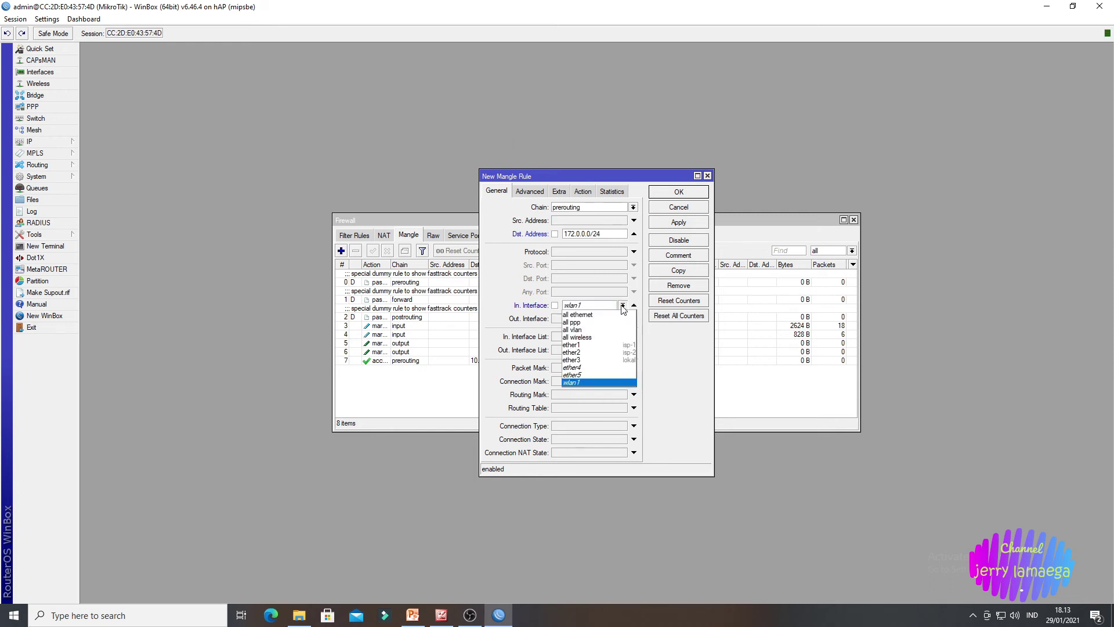
pyautogui.click(594, 360)
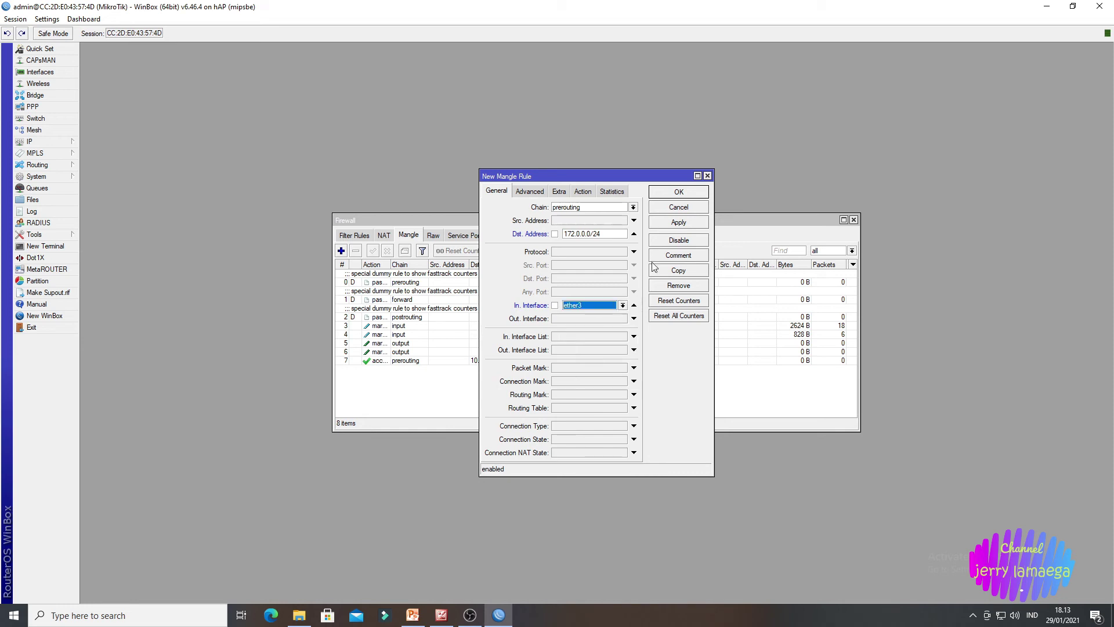
pyautogui.click(678, 224)
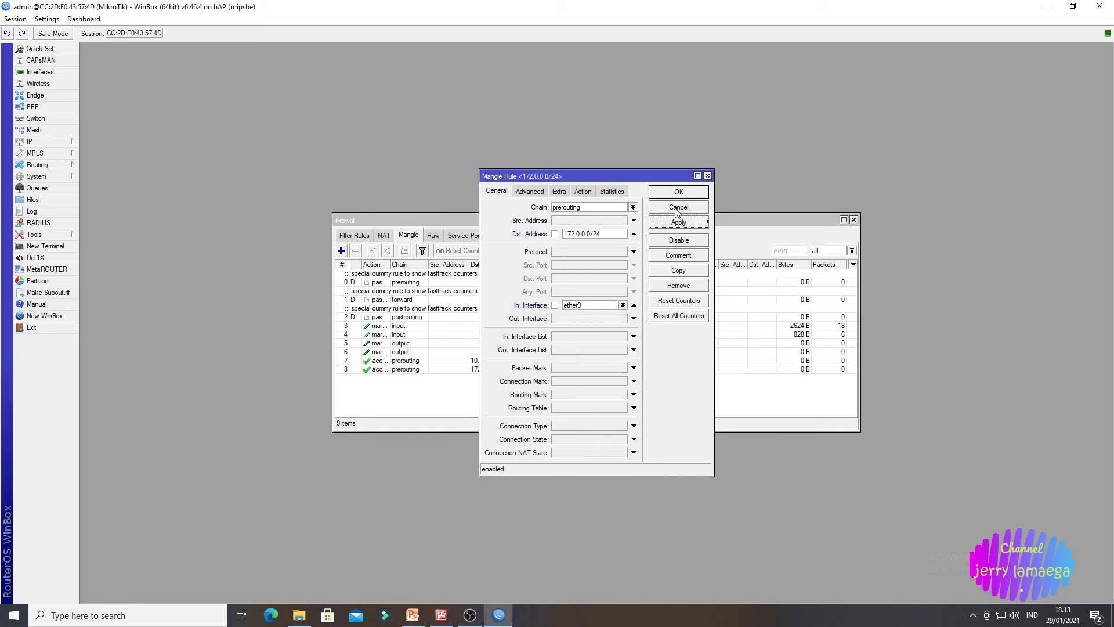
pyautogui.click(680, 193)
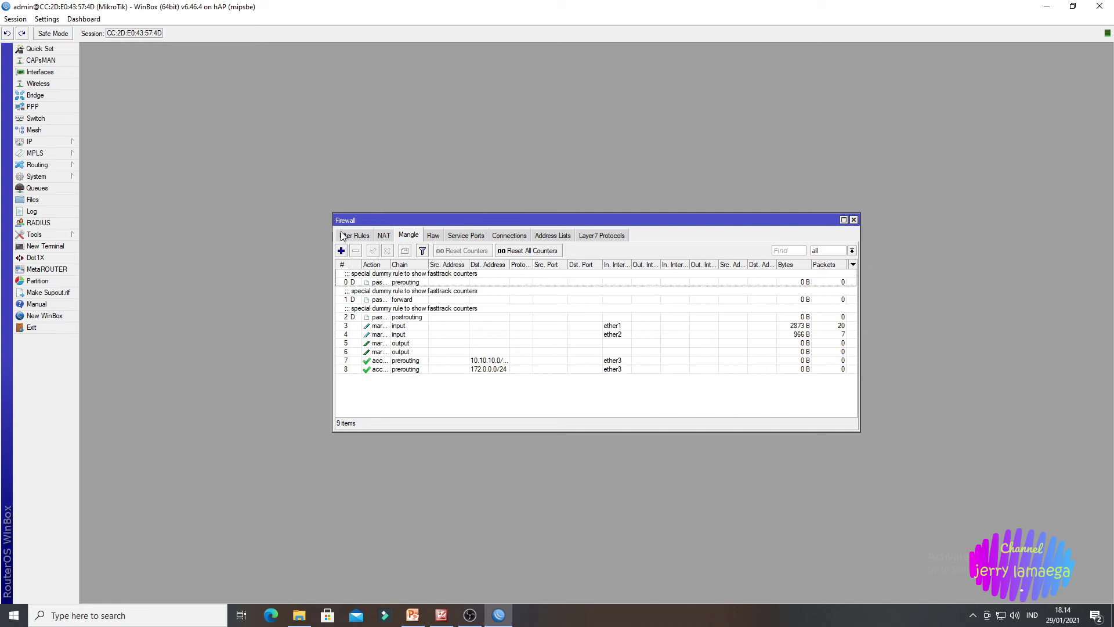
# Step: Start a new prerouting mangle rule with ether3 as its incoming interface and no destination address
pyautogui.click(342, 252)
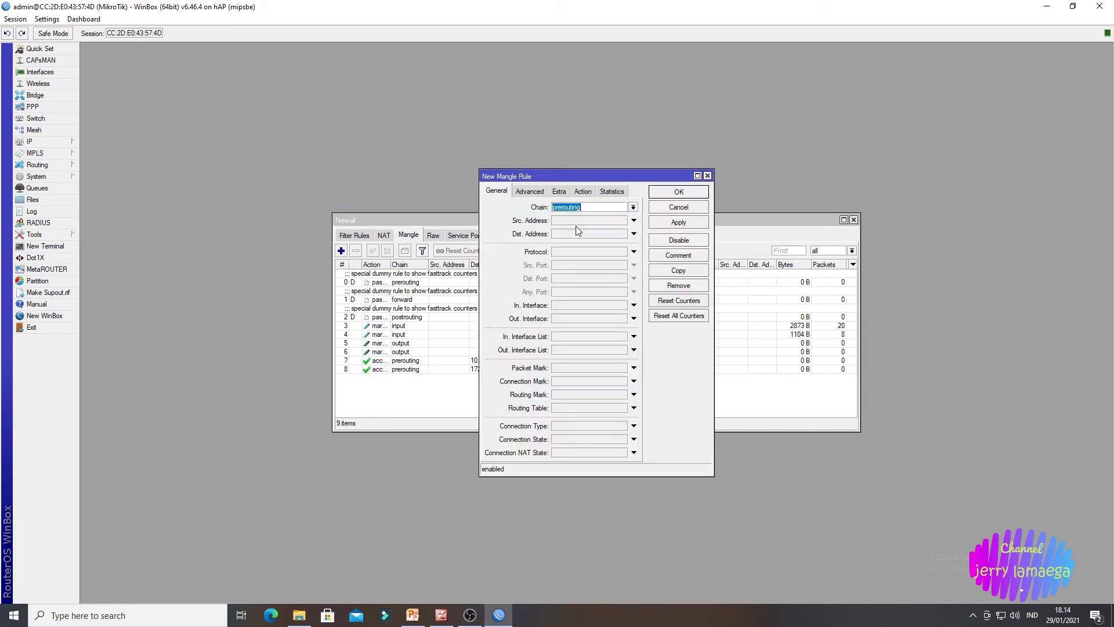
pyautogui.click(576, 308)
pyautogui.click(622, 305)
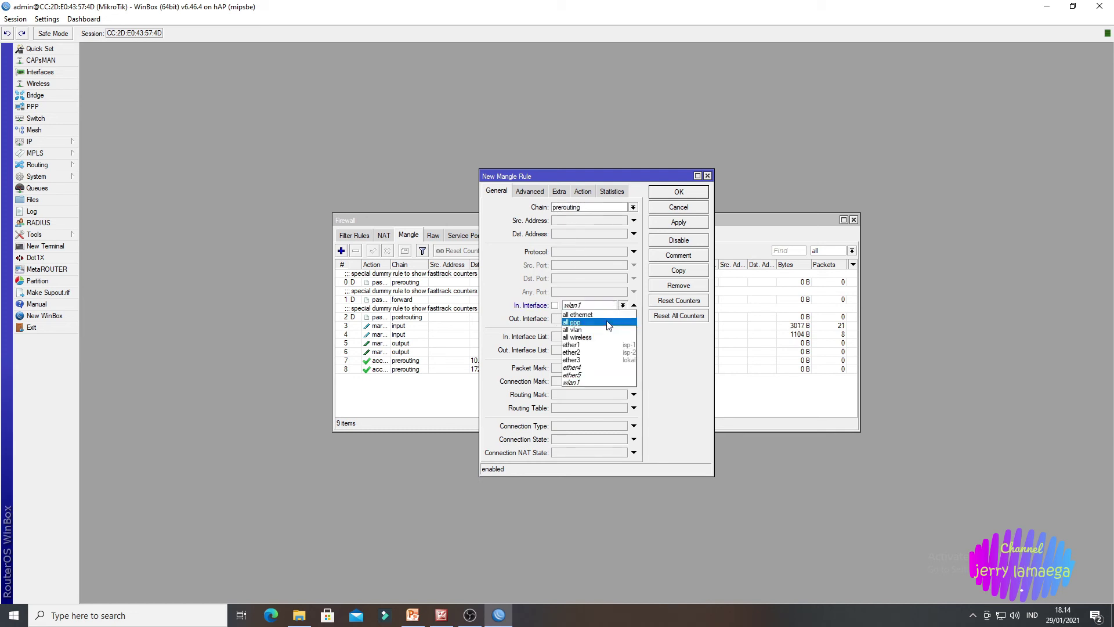
pyautogui.click(590, 361)
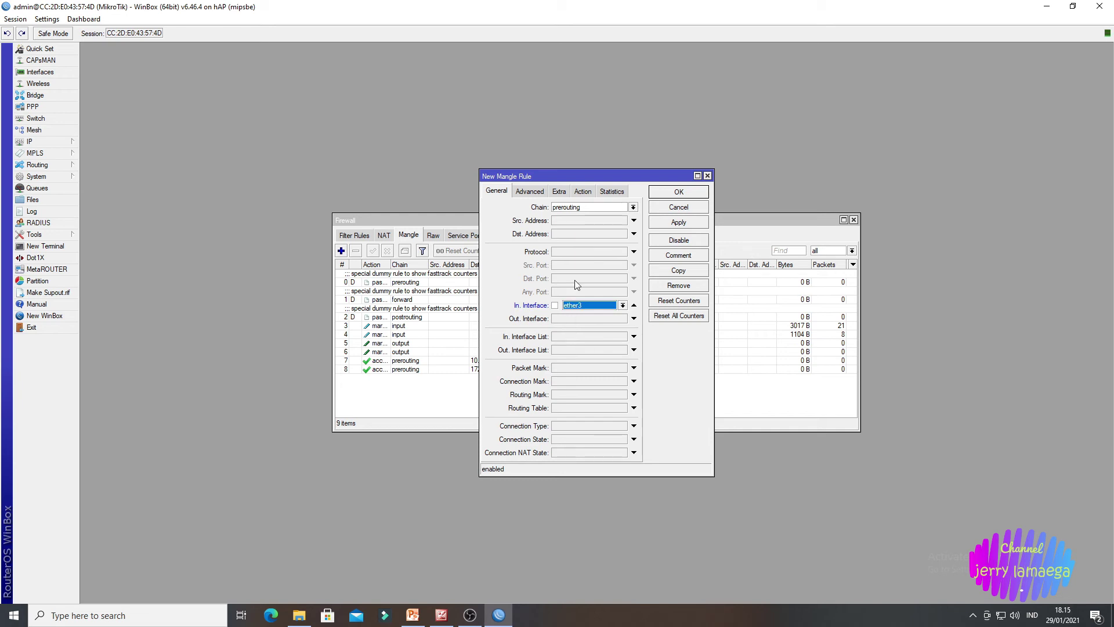
# Step: Set the new rule's per connection classifier to both addresses and ports with a denominator of 2
pyautogui.click(528, 193)
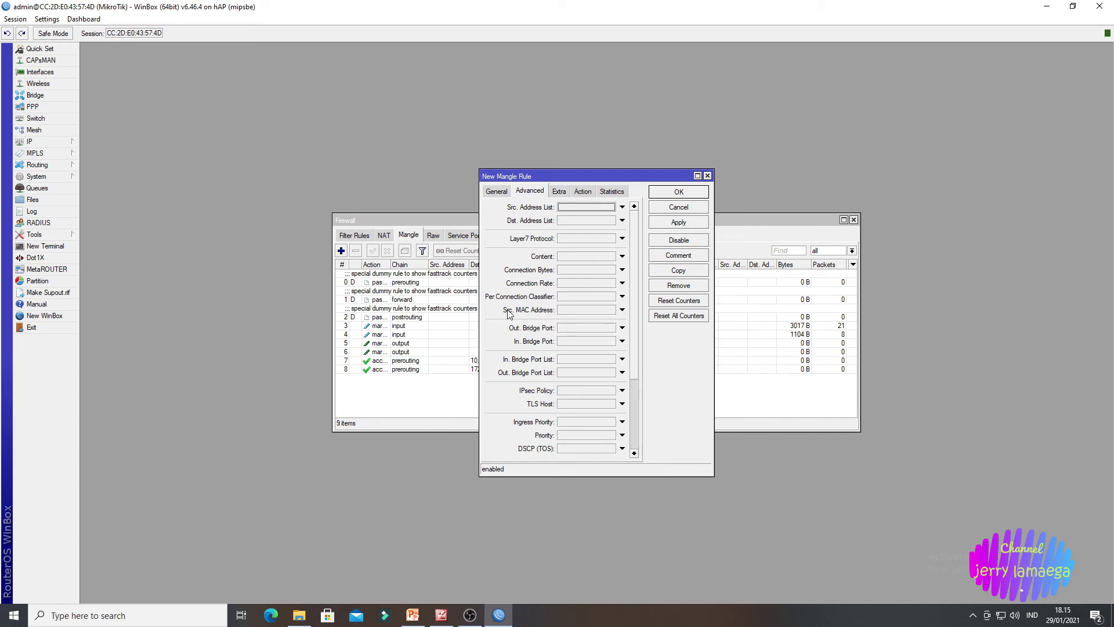
pyautogui.click(573, 297)
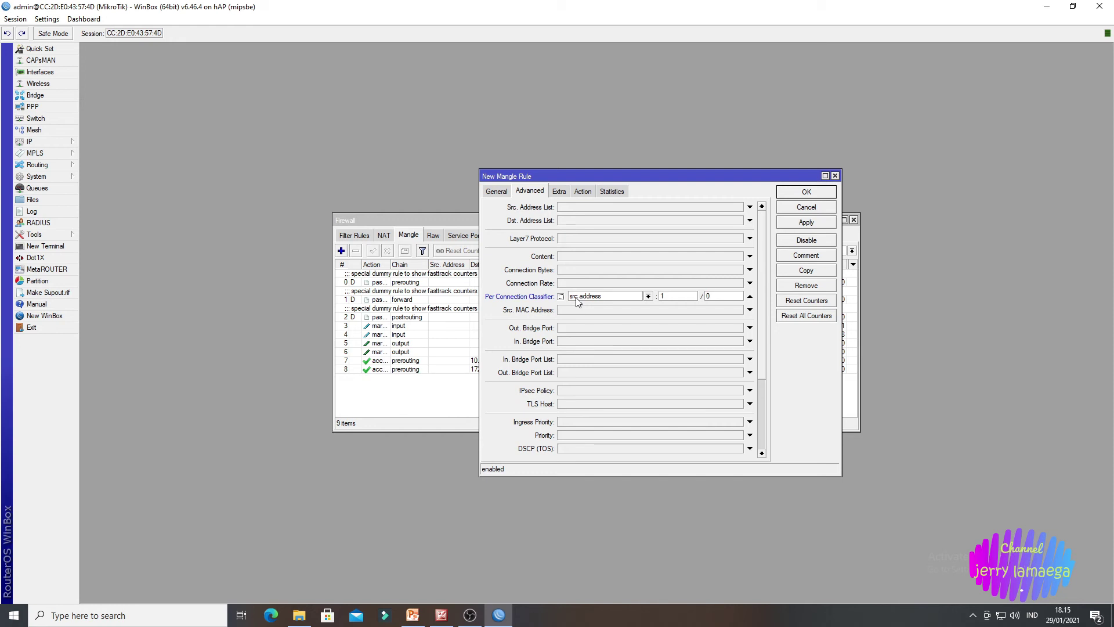
pyautogui.click(614, 297)
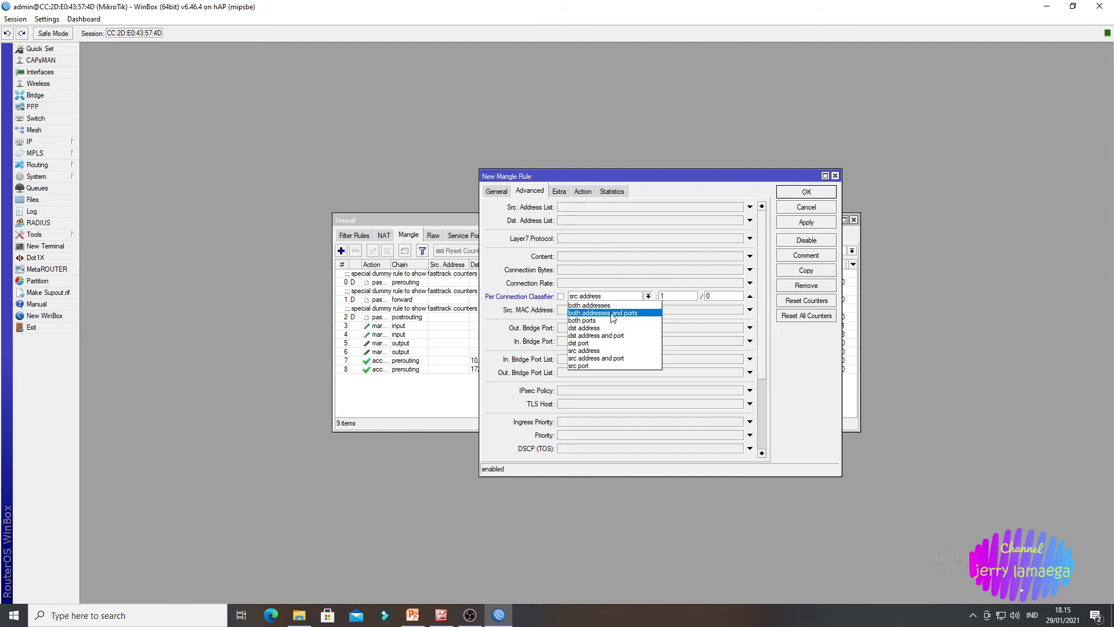
pyautogui.click(611, 313)
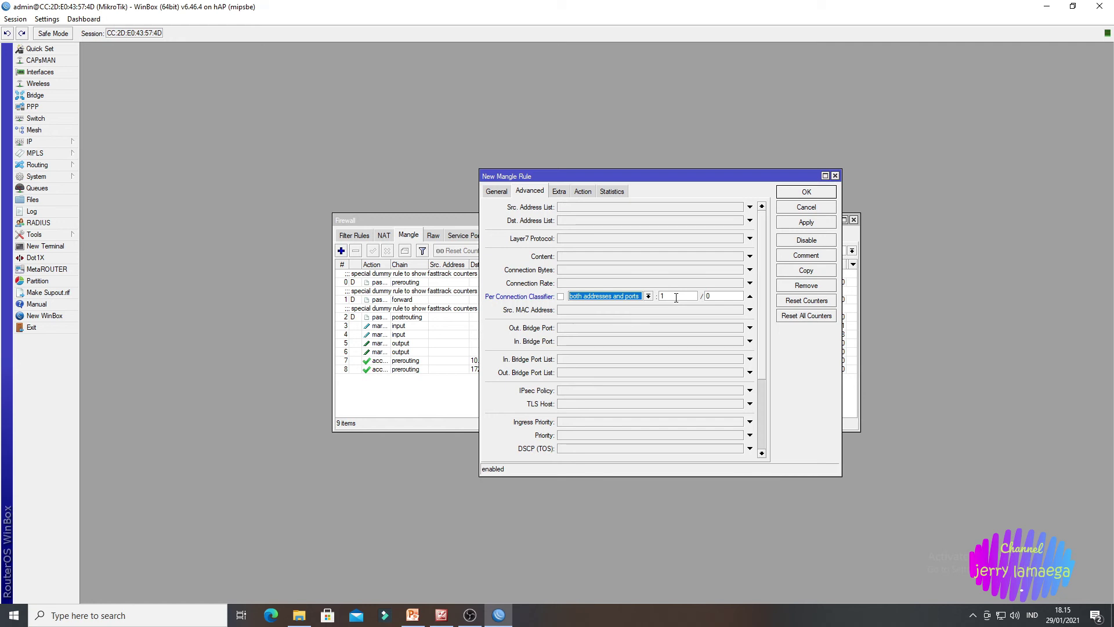
pyautogui.press('Tab')
pyautogui.write('2')
# Step: Restrict the new mangle rule to non-local destinations by setting the destination address type to local with Invert enabled
pyautogui.click(561, 193)
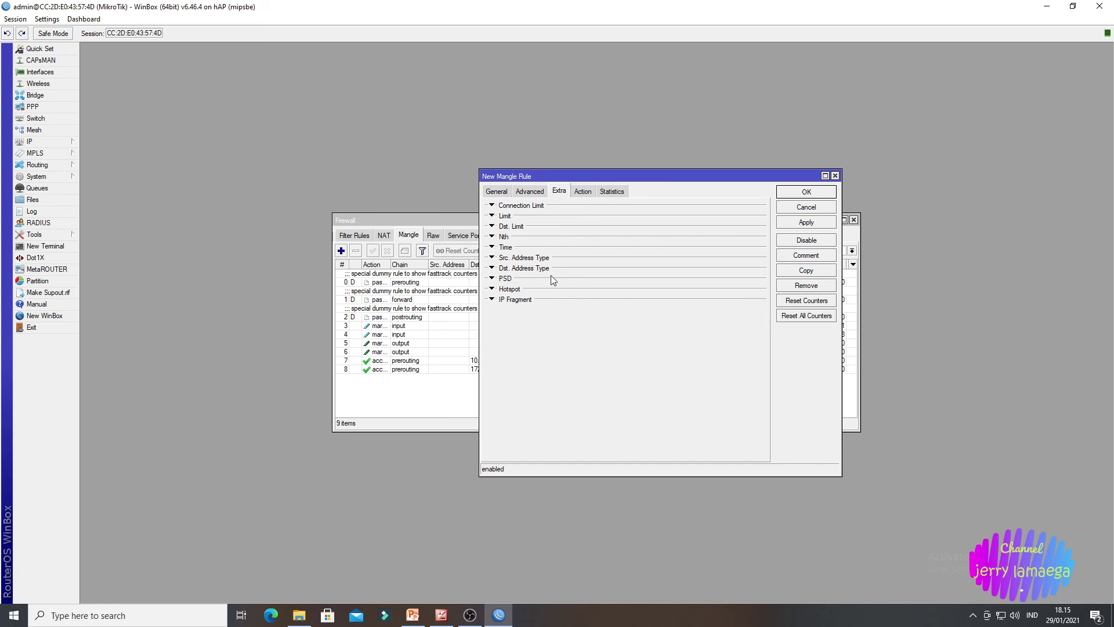
pyautogui.click(523, 270)
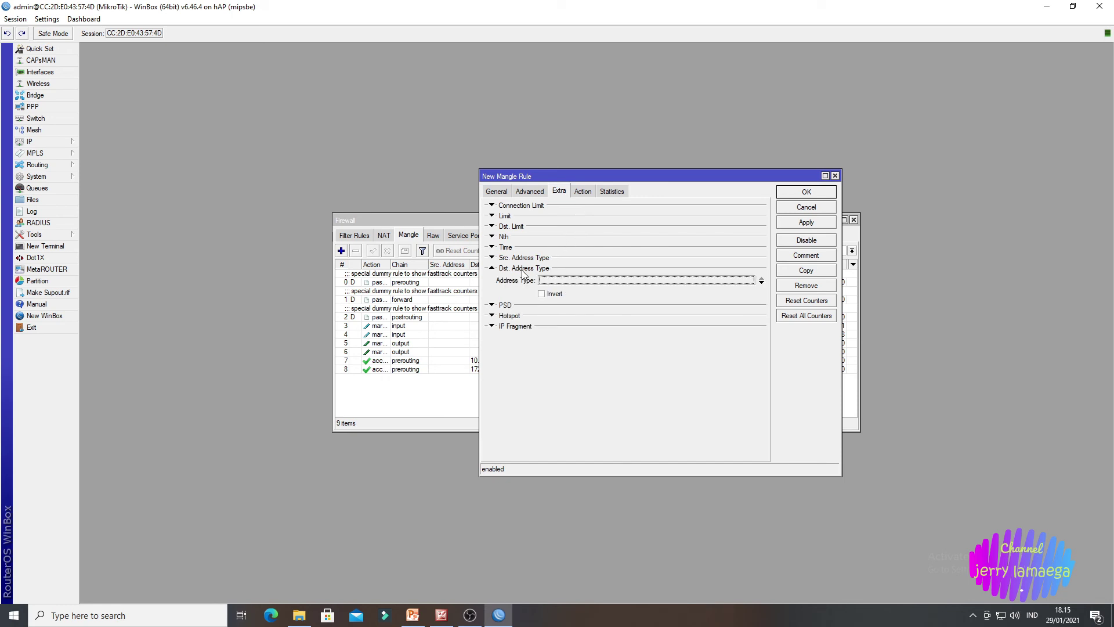
pyautogui.click(573, 281)
pyautogui.click(734, 282)
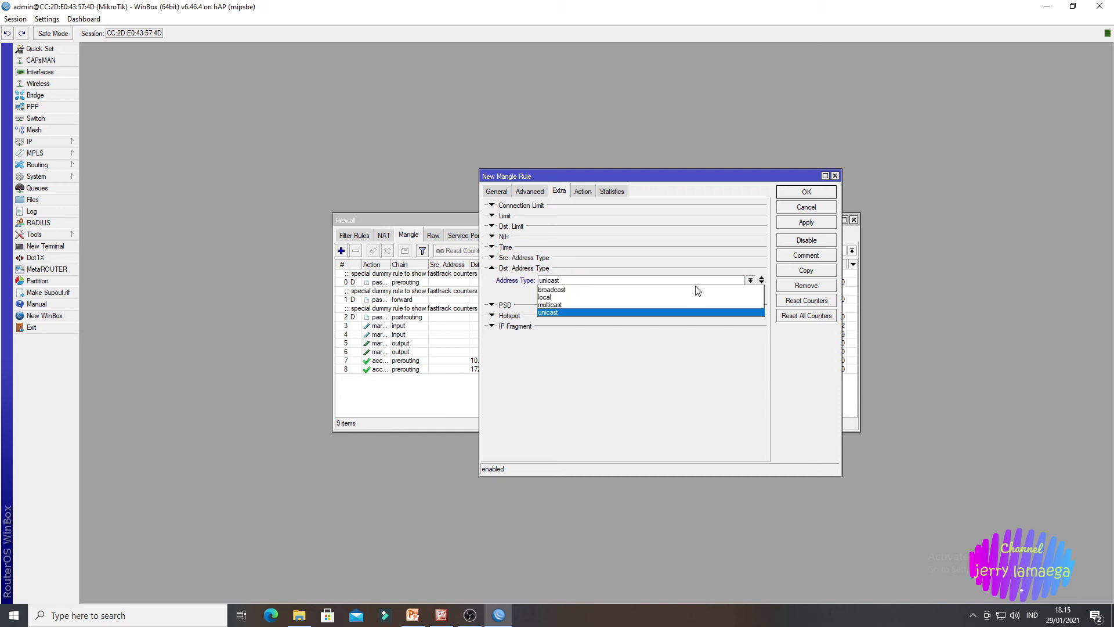
pyautogui.click(559, 297)
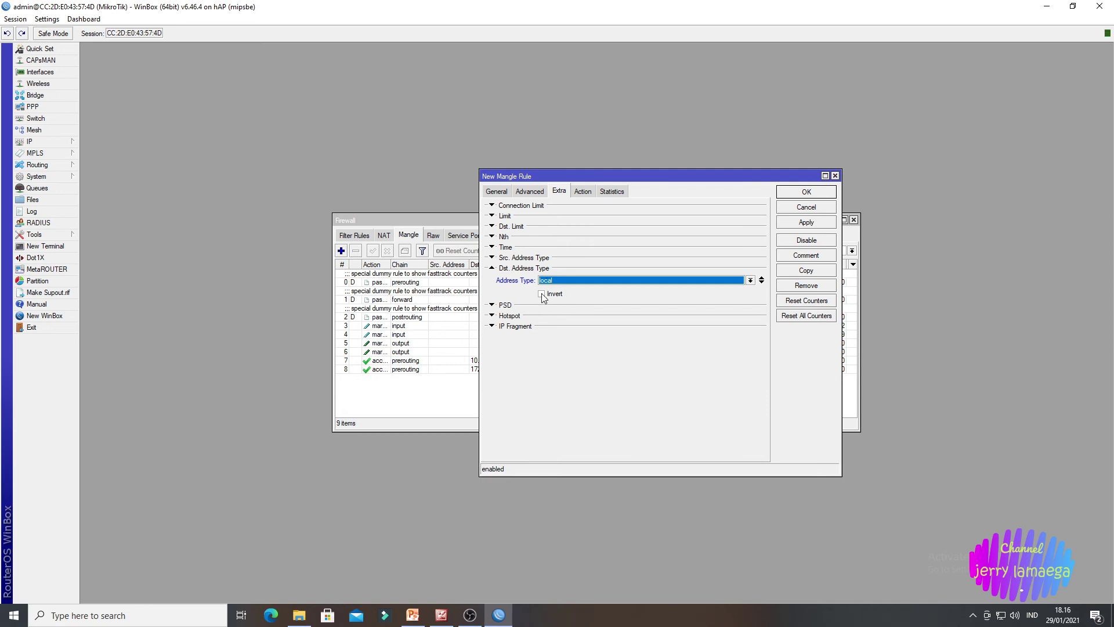
pyautogui.click(541, 294)
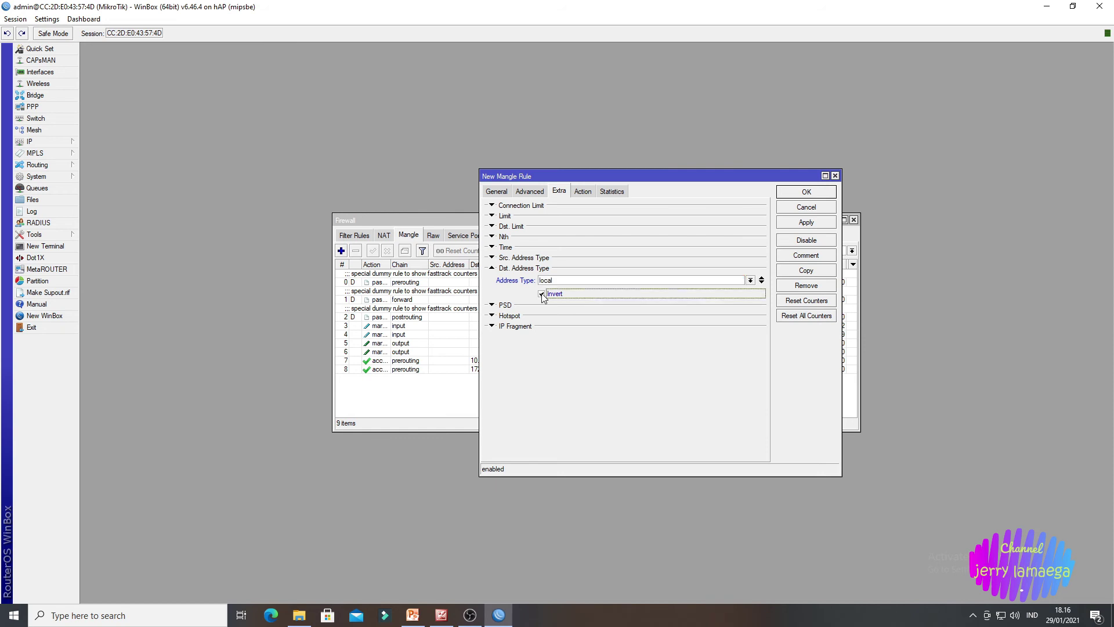
# Step: Set the rule's action to mark connection with the new connection mark isp-1, and save the rule
pyautogui.click(583, 191)
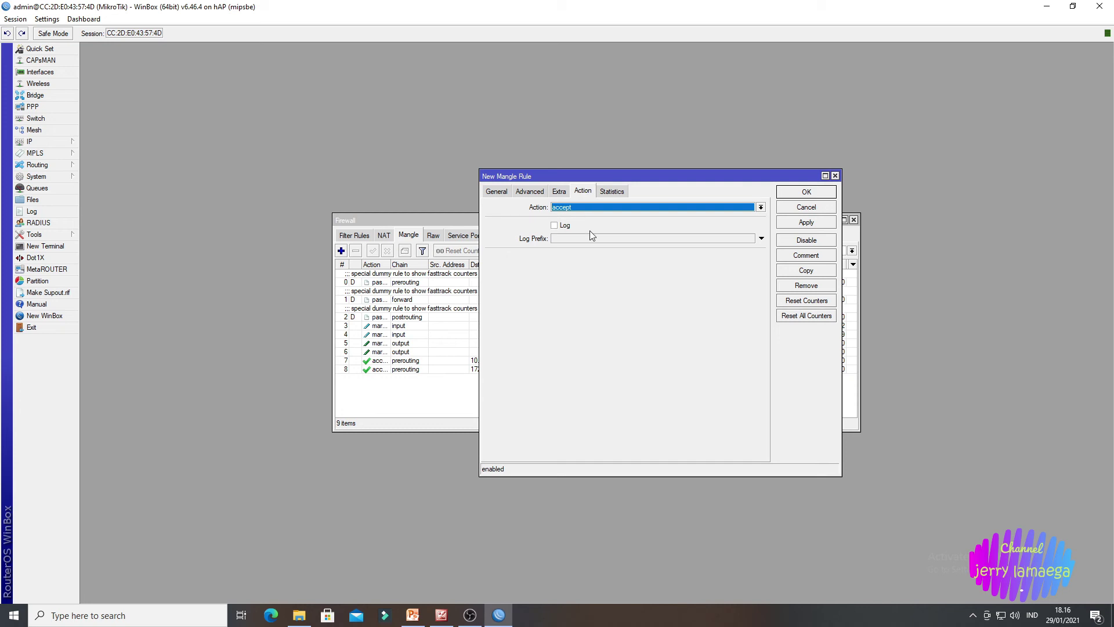
pyautogui.click(607, 212)
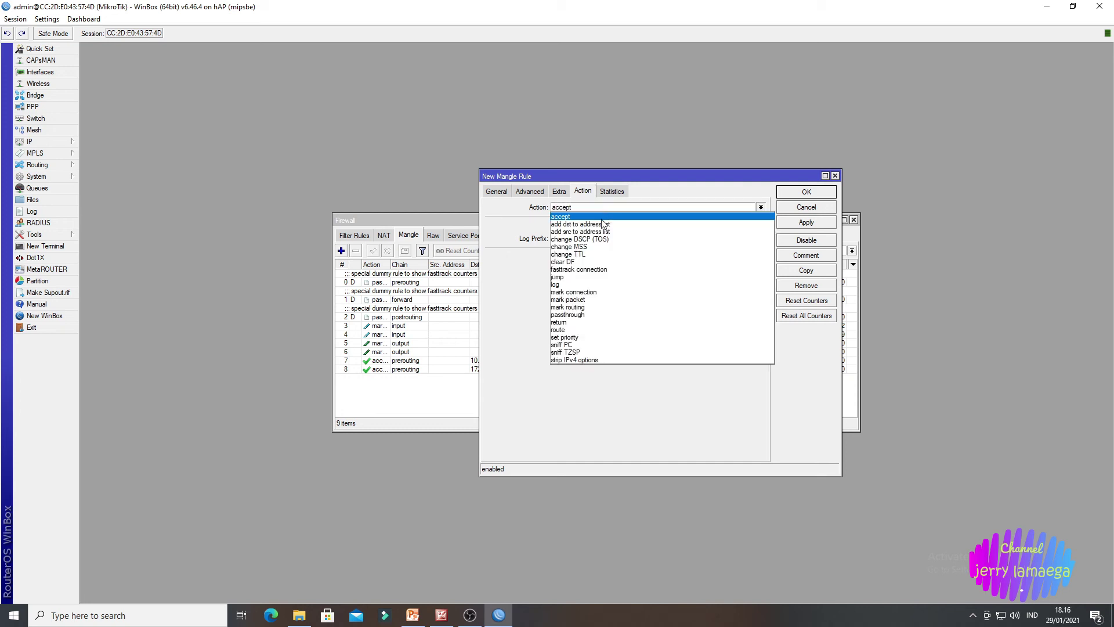
pyautogui.click(599, 292)
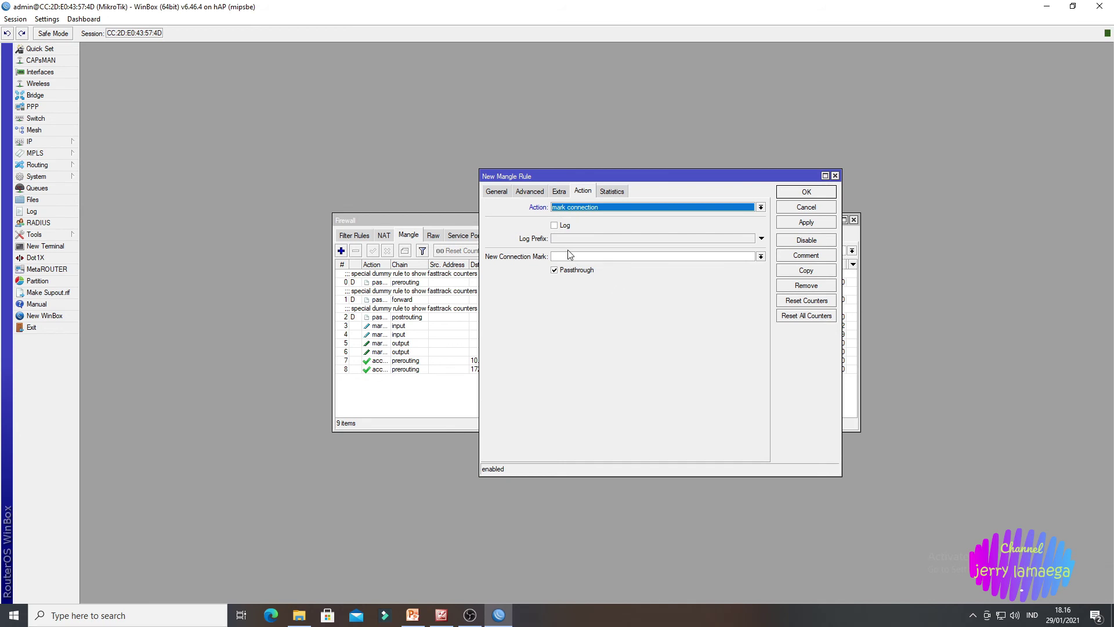
pyautogui.click(759, 257)
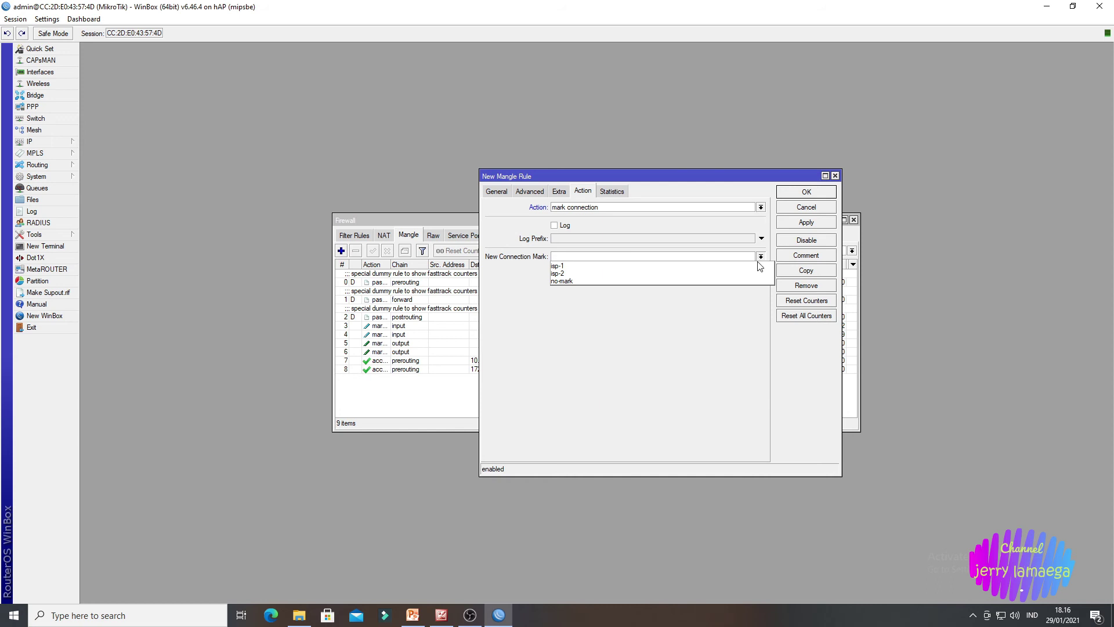
pyautogui.click(583, 266)
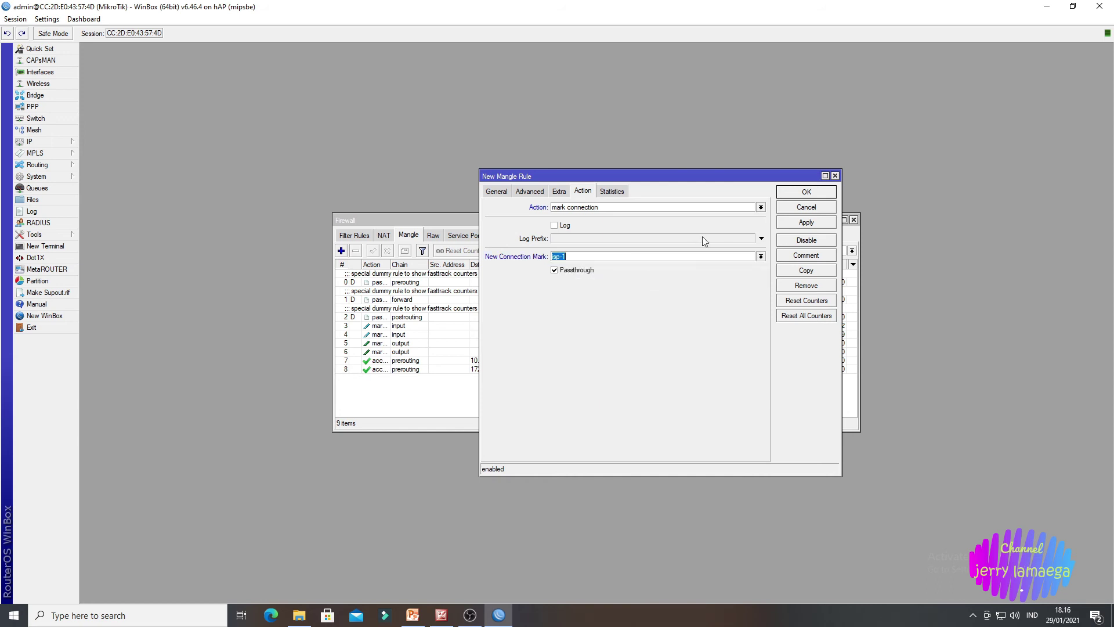
pyautogui.click(805, 227)
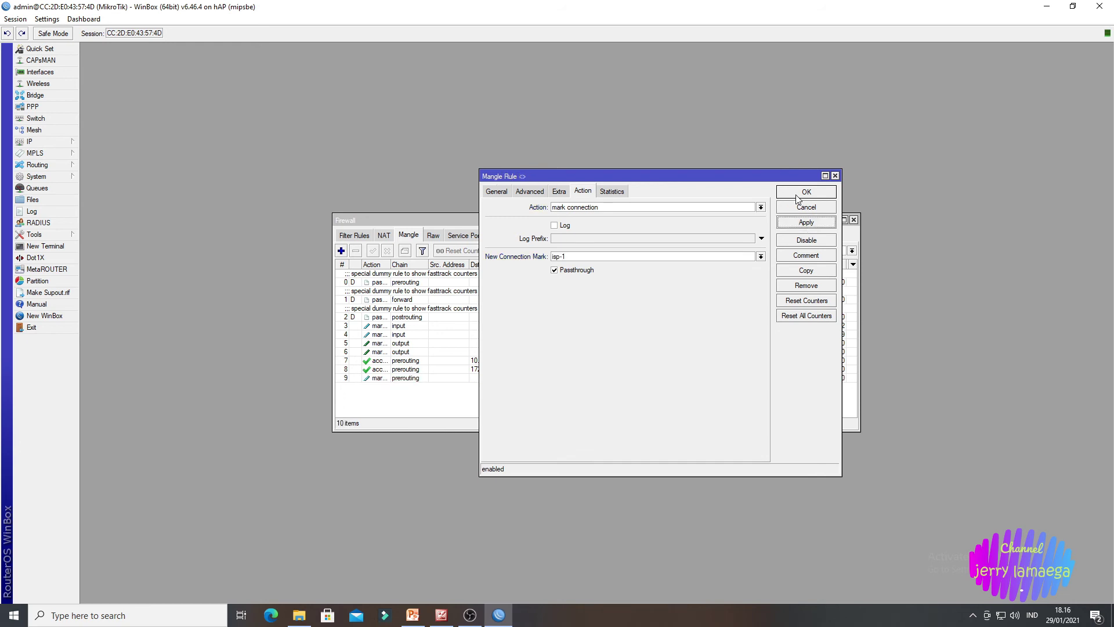
pyautogui.click(797, 193)
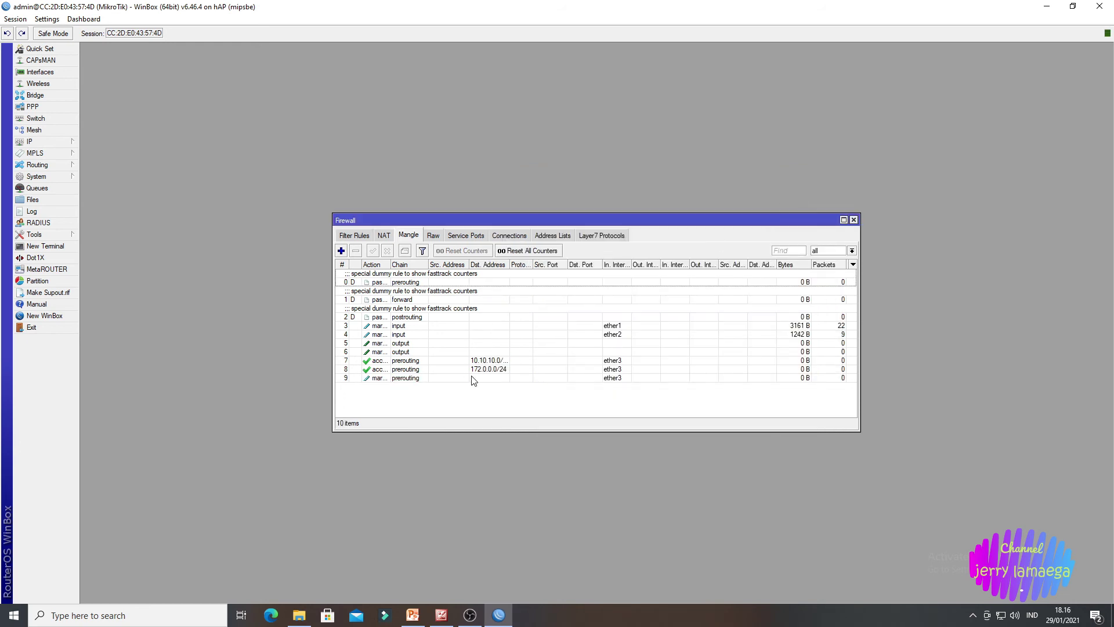
# Step: Start another prerouting mangle rule with ether3 as its incoming interface
pyautogui.click(342, 250)
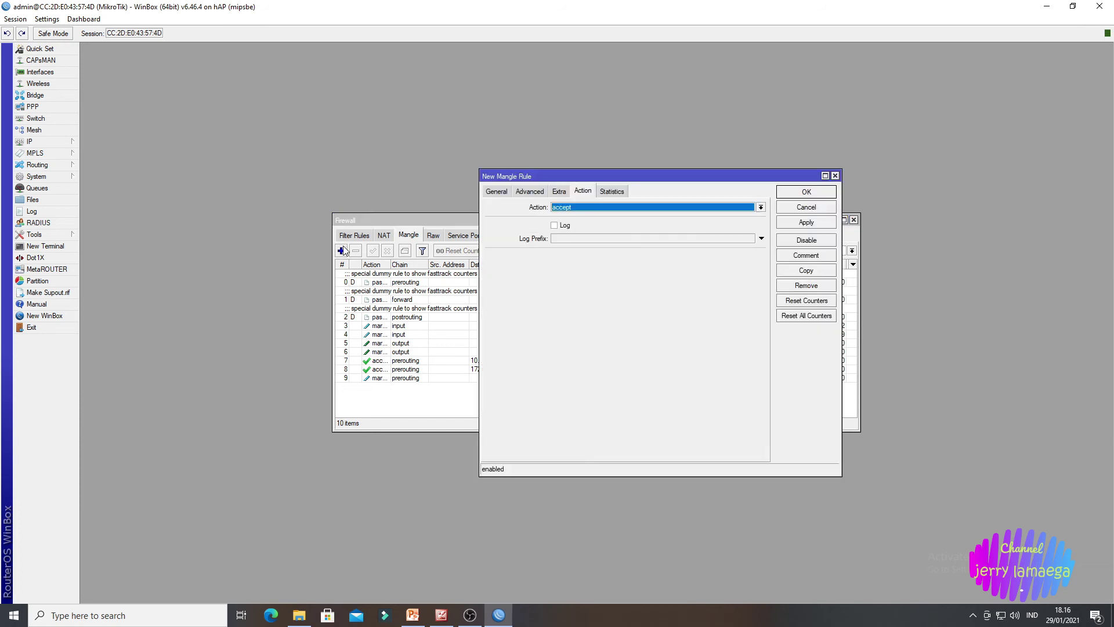
pyautogui.click(495, 191)
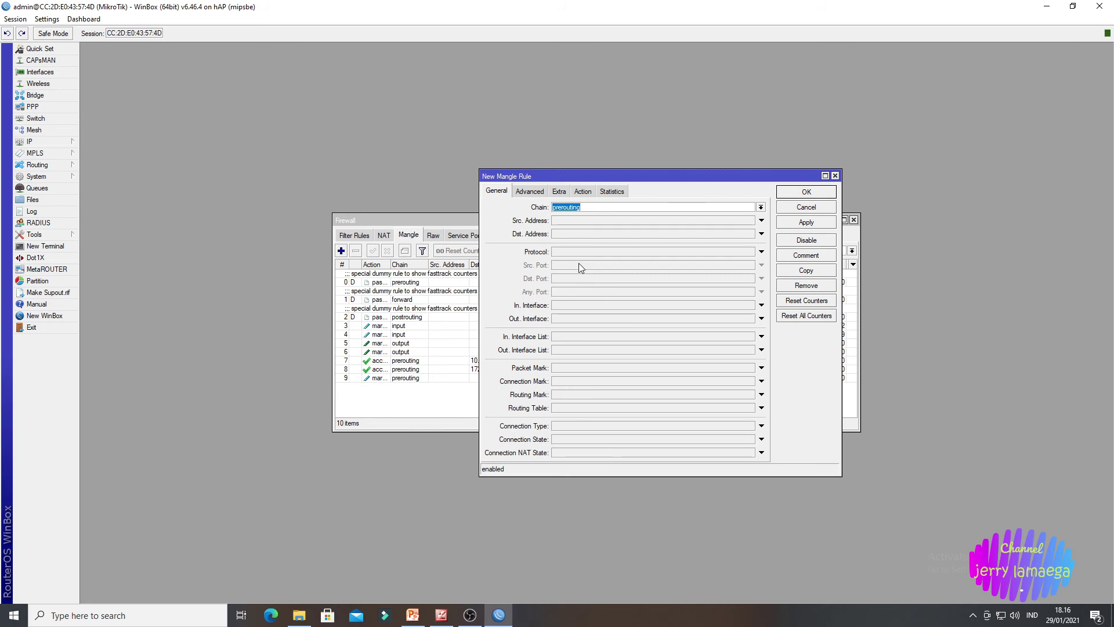
pyautogui.click(586, 304)
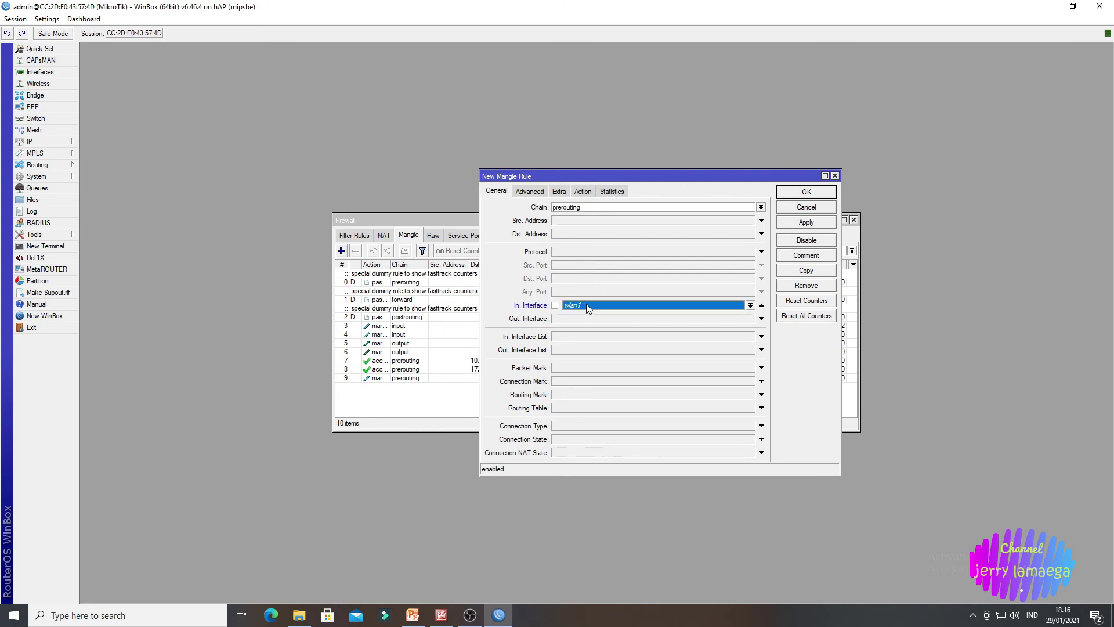
pyautogui.click(587, 304)
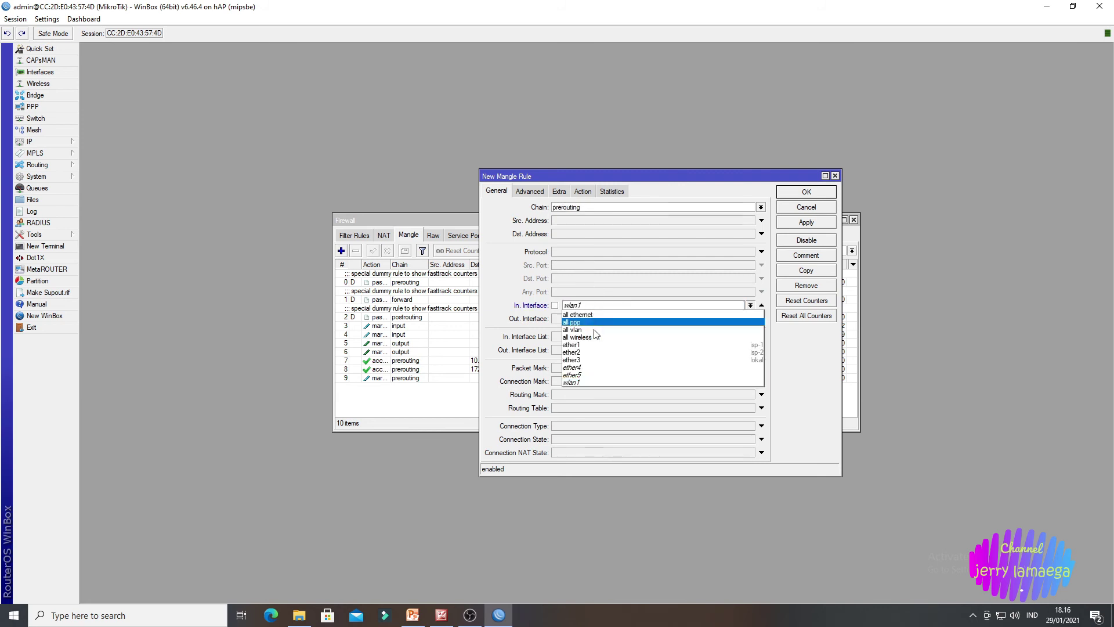
pyautogui.click(592, 359)
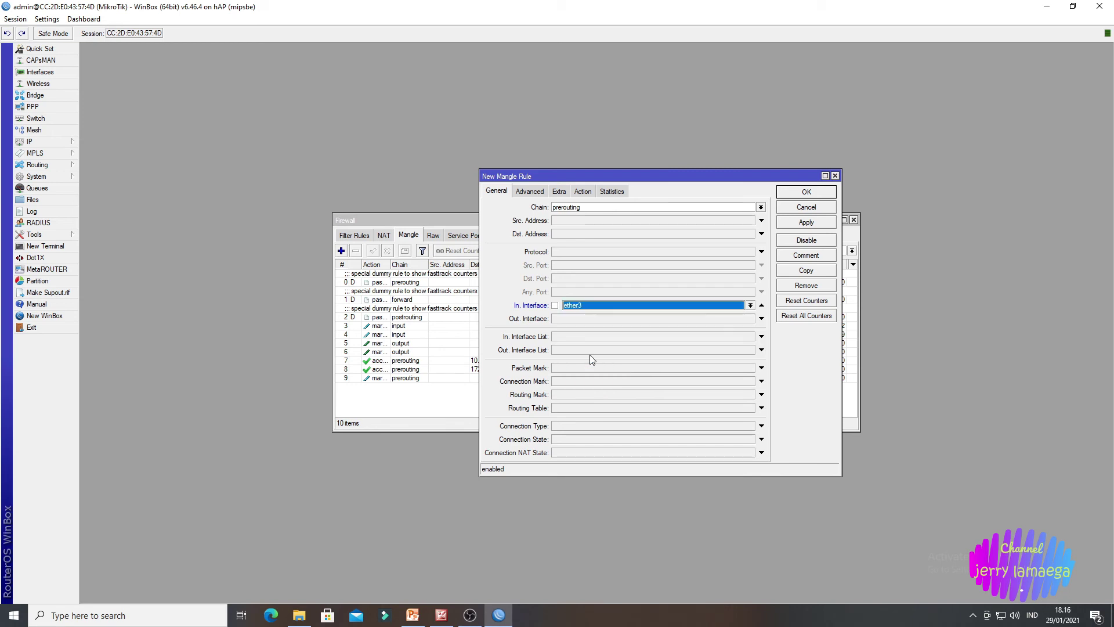
# Step: Set the rule's per connection classifier to both addresses and ports with a denominator of 2 and a remainder of 1
pyautogui.click(530, 193)
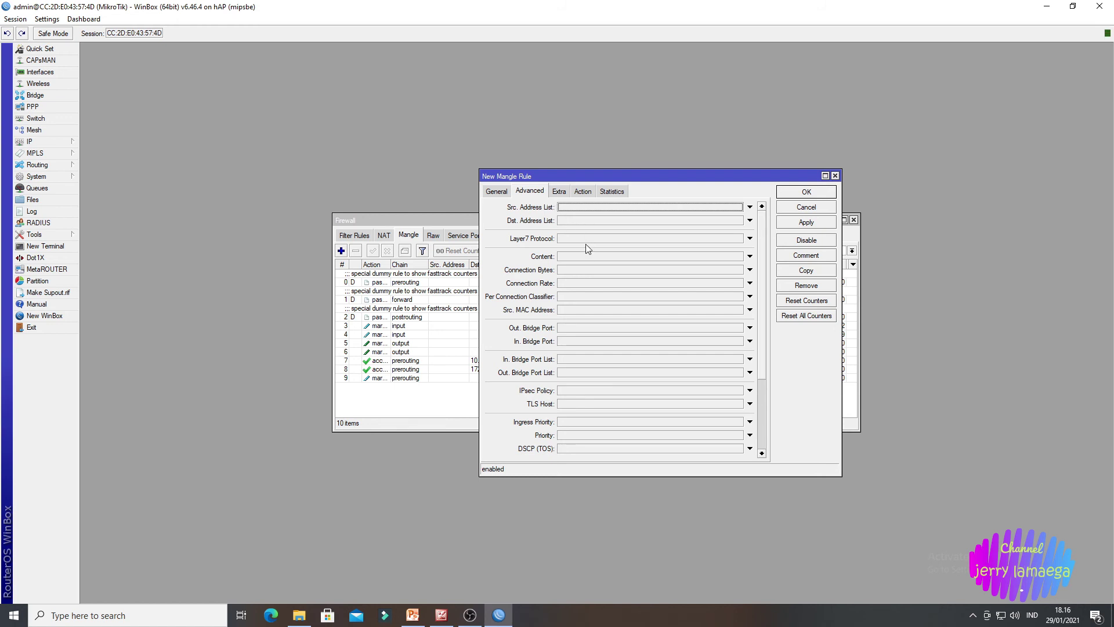
pyautogui.click(583, 297)
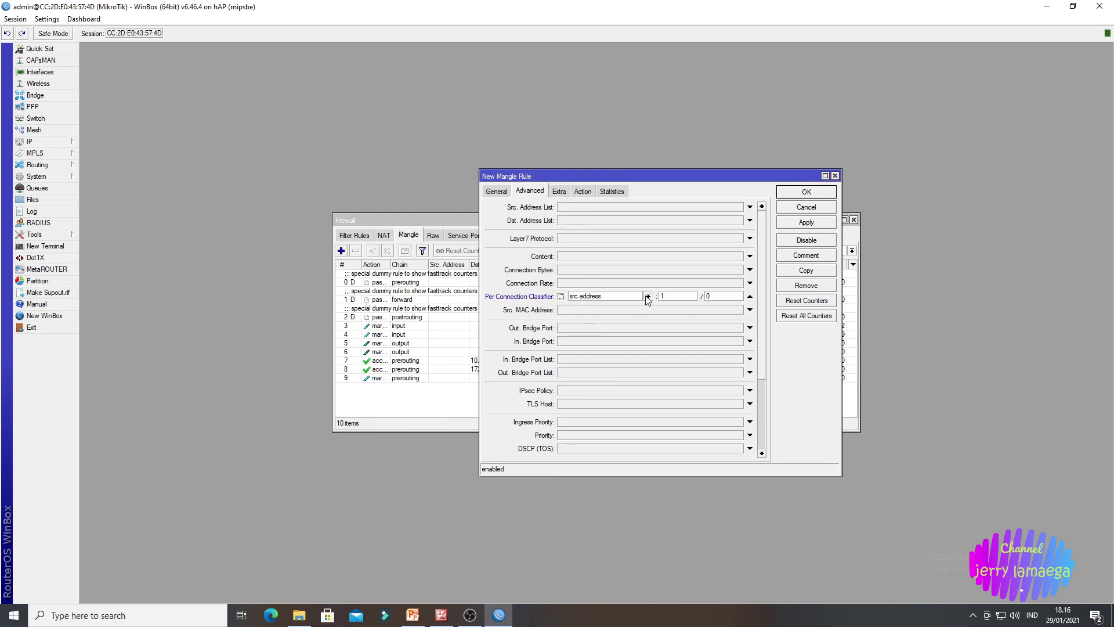
pyautogui.click(647, 297)
pyautogui.click(611, 315)
pyautogui.press('Tab')
pyautogui.write('2')
pyautogui.press('Tab')
pyautogui.write('1')
# Step: Set the second classifier rule's destination address type to local and invert the match
pyautogui.click(559, 192)
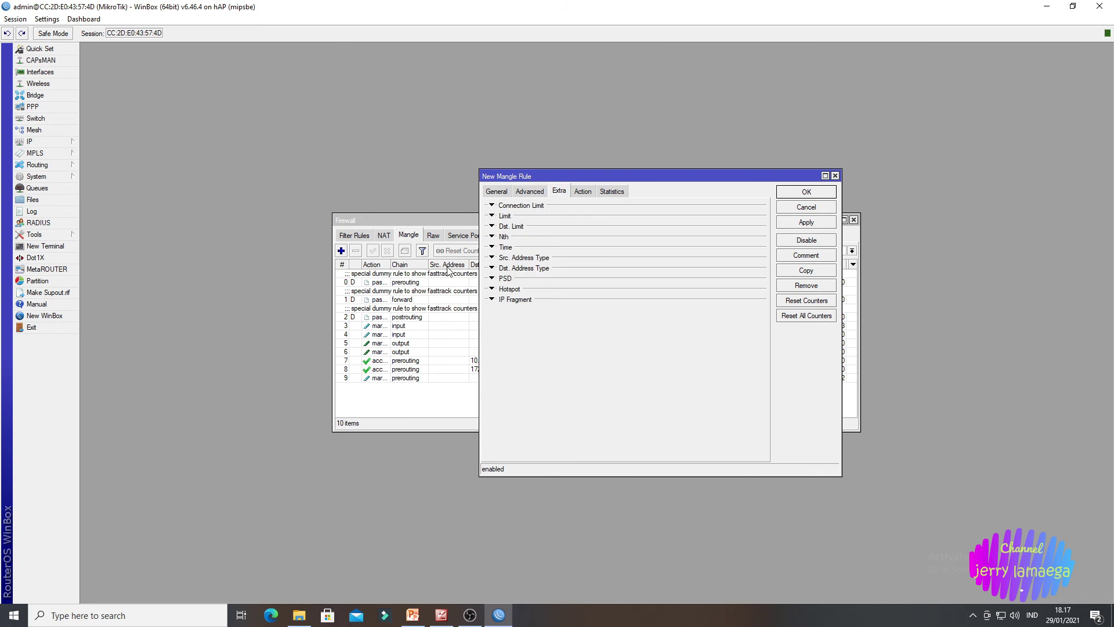
pyautogui.click(541, 270)
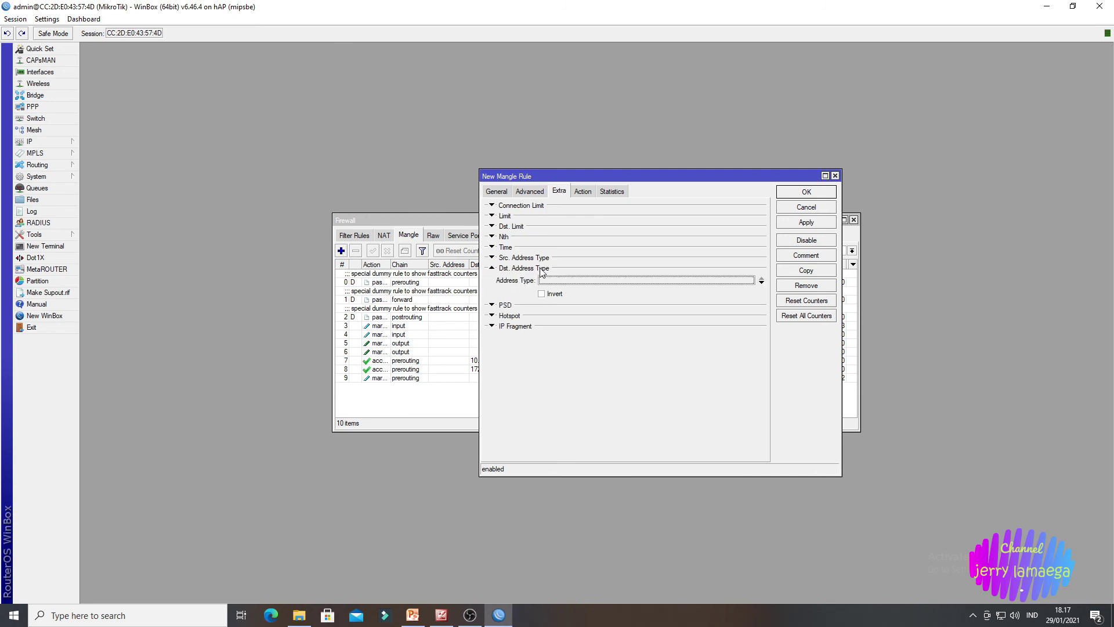
pyautogui.click(609, 284)
pyautogui.click(570, 283)
pyautogui.click(560, 297)
pyautogui.click(545, 294)
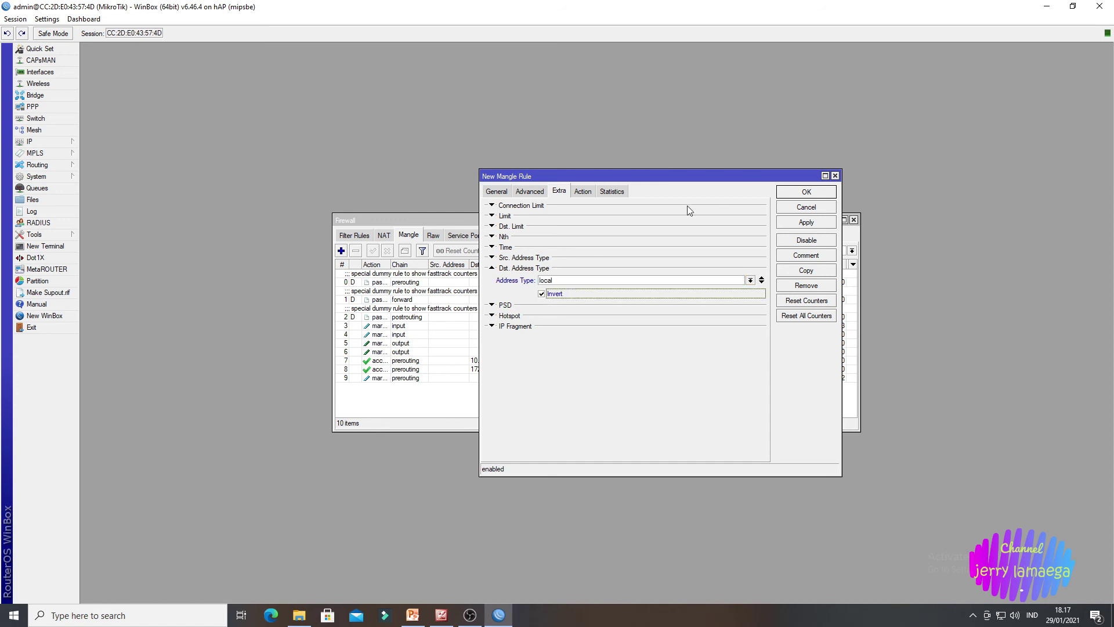
# Step: Set the rule's action to mark routing with the new routing mark to_isp-2, and save the rule
pyautogui.click(582, 192)
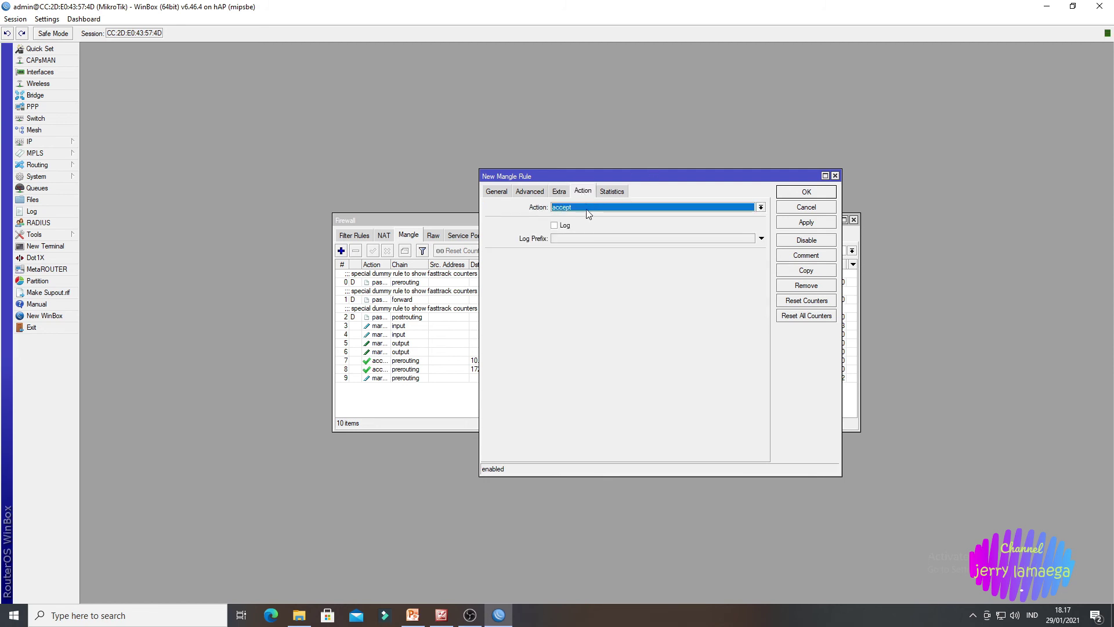
pyautogui.click(587, 208)
pyautogui.click(587, 307)
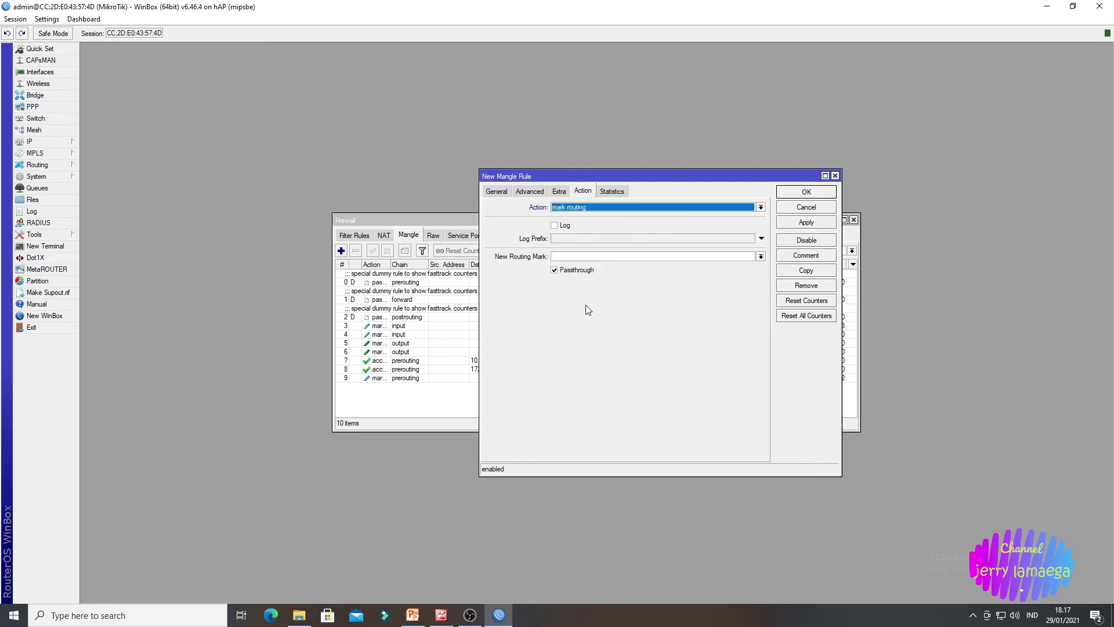
pyautogui.click(761, 256)
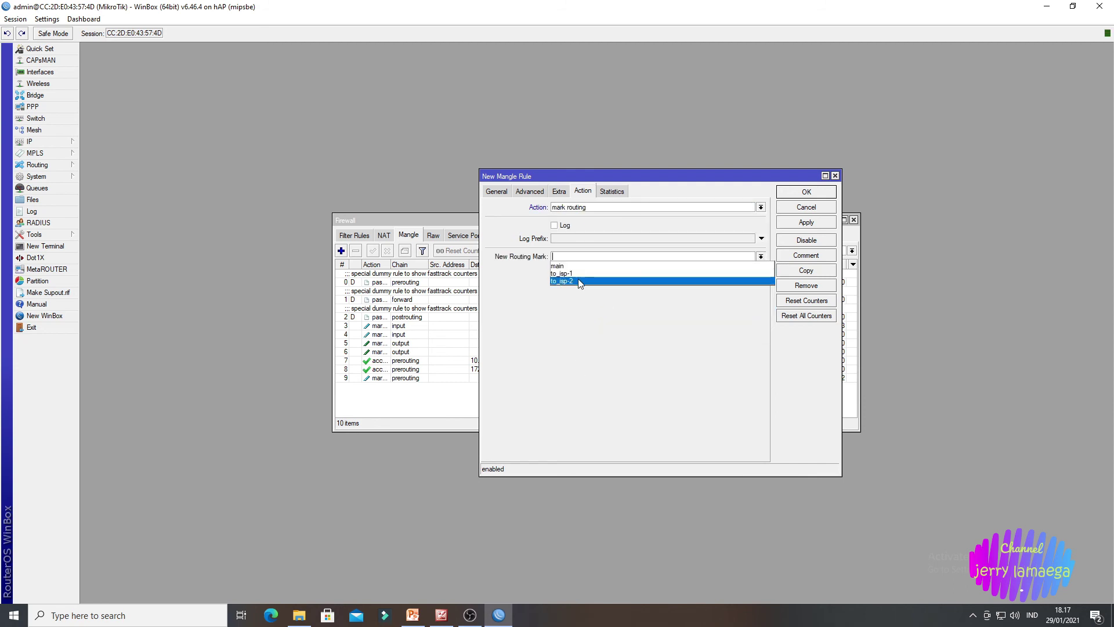
pyautogui.click(579, 282)
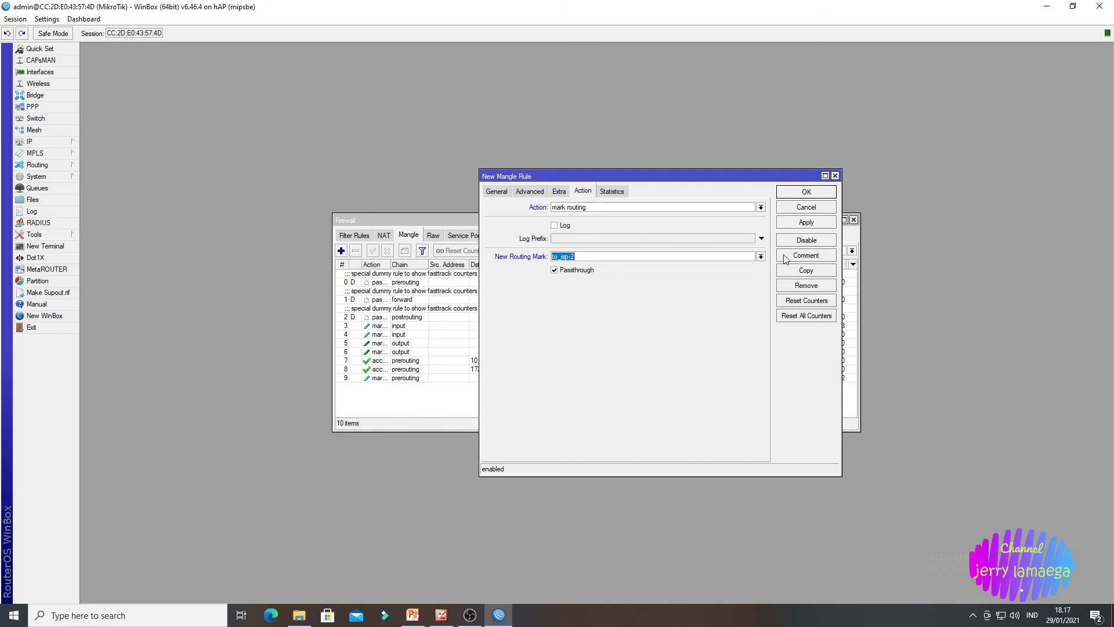
pyautogui.click(807, 223)
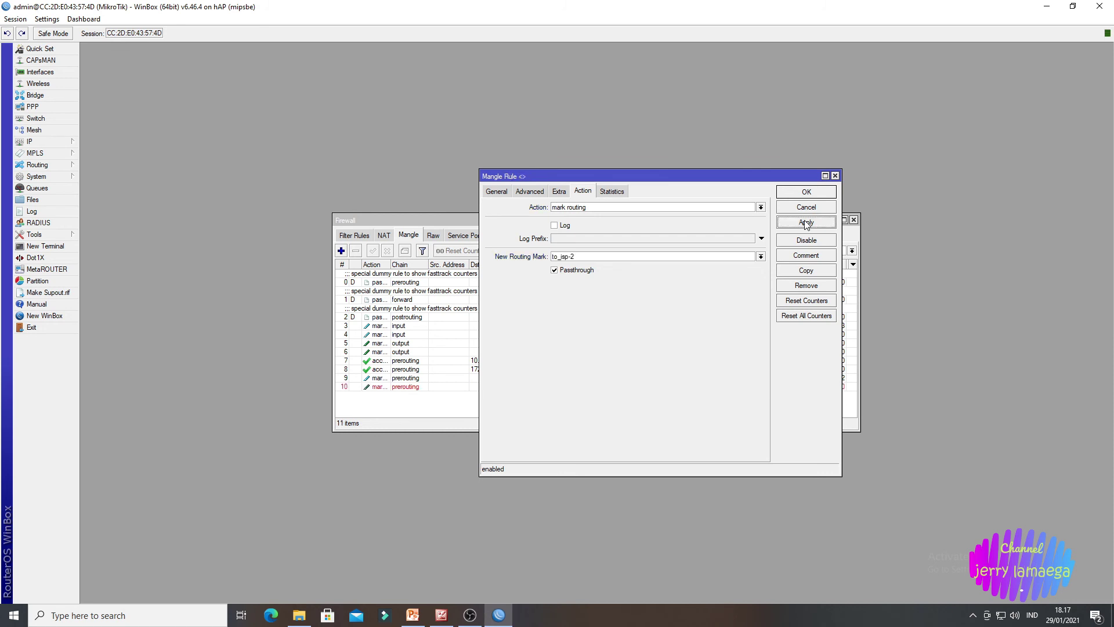
pyautogui.click(805, 191)
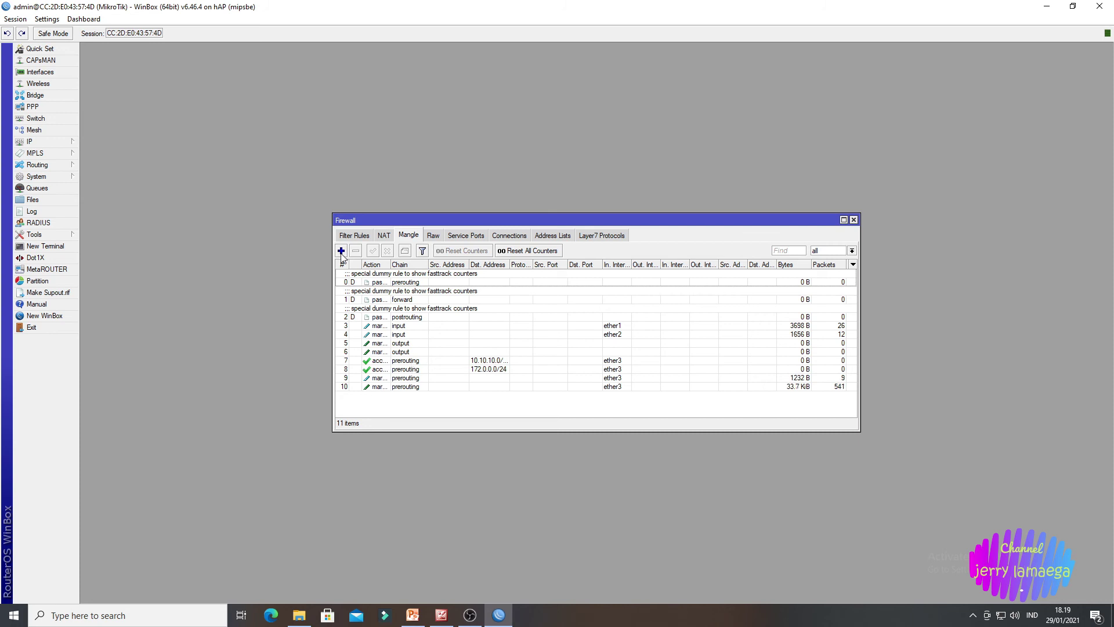
# Step: Start a new prerouting mangle rule with ether3 as the incoming interface and isp-1 as the connection mark
pyautogui.click(341, 251)
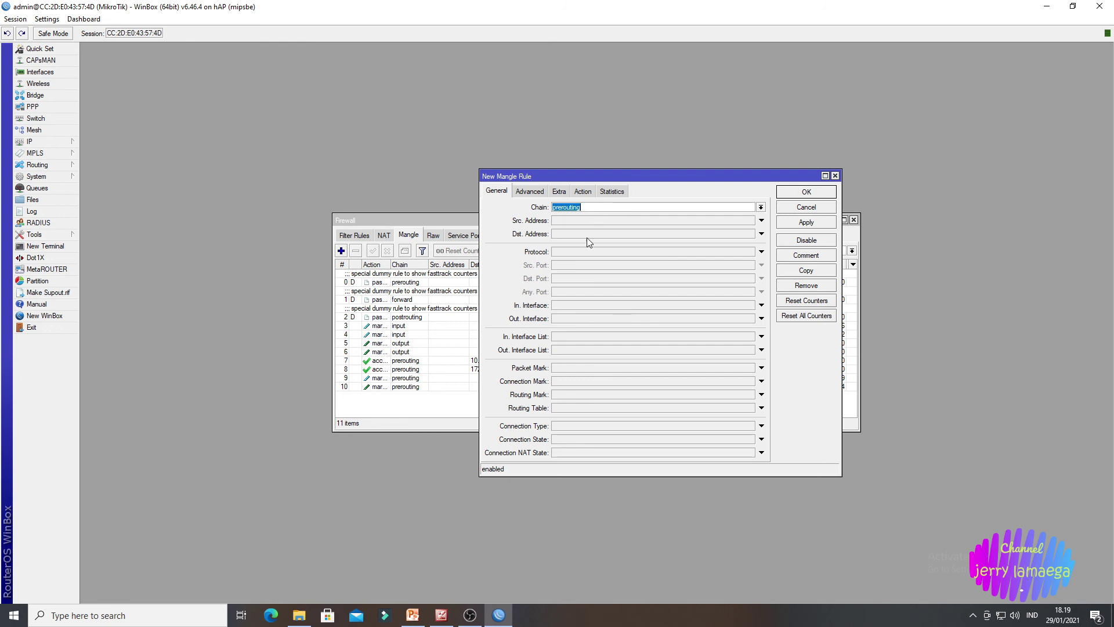
pyautogui.click(572, 305)
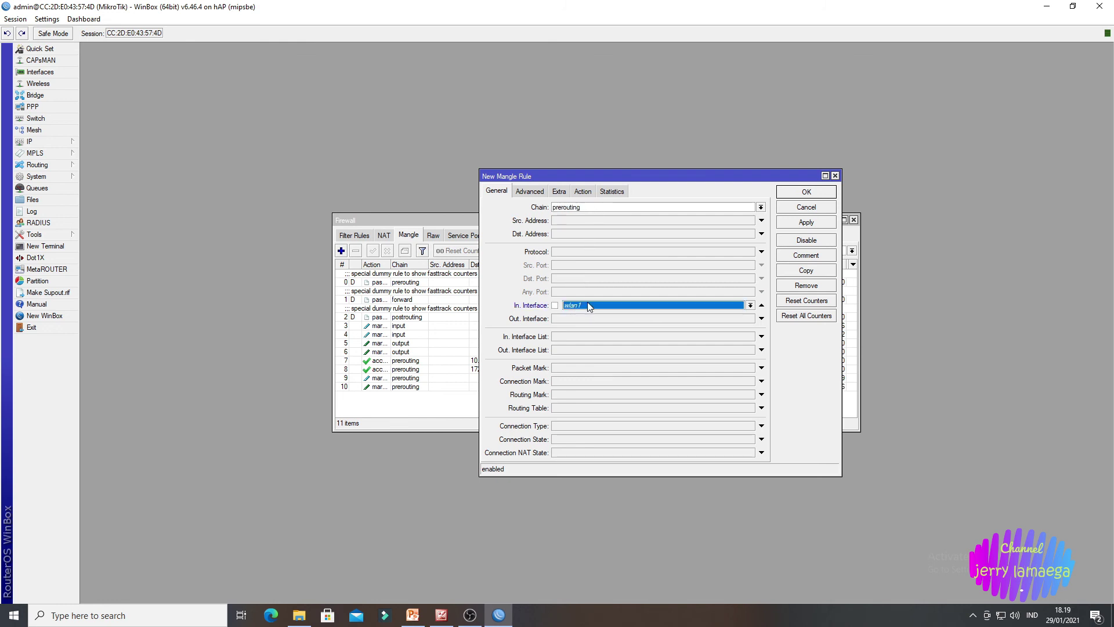
pyautogui.click(587, 303)
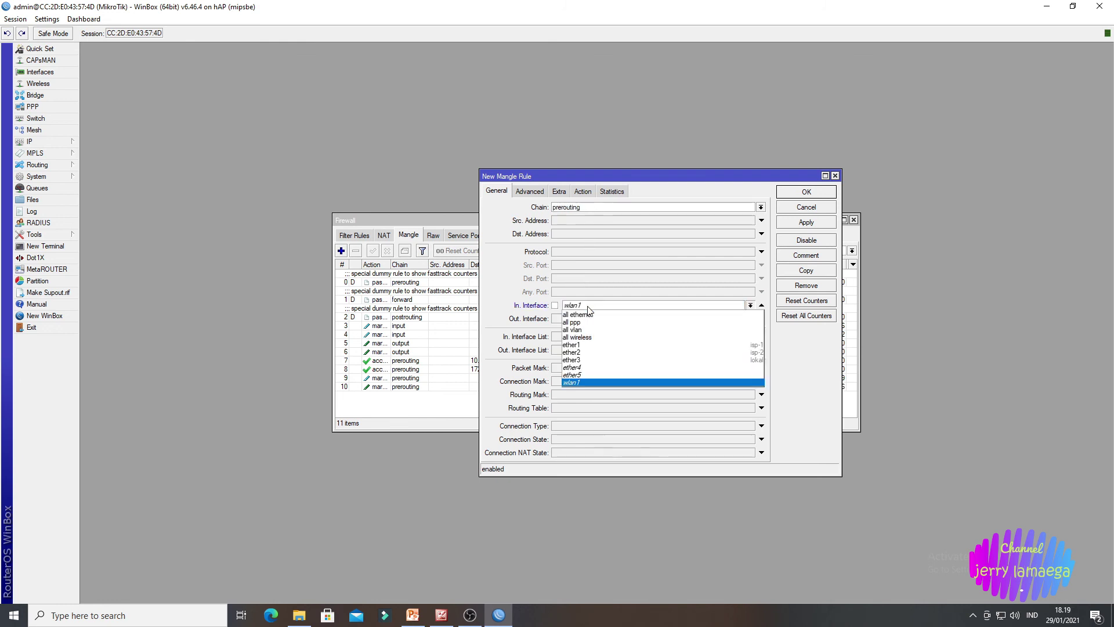
pyautogui.click(589, 360)
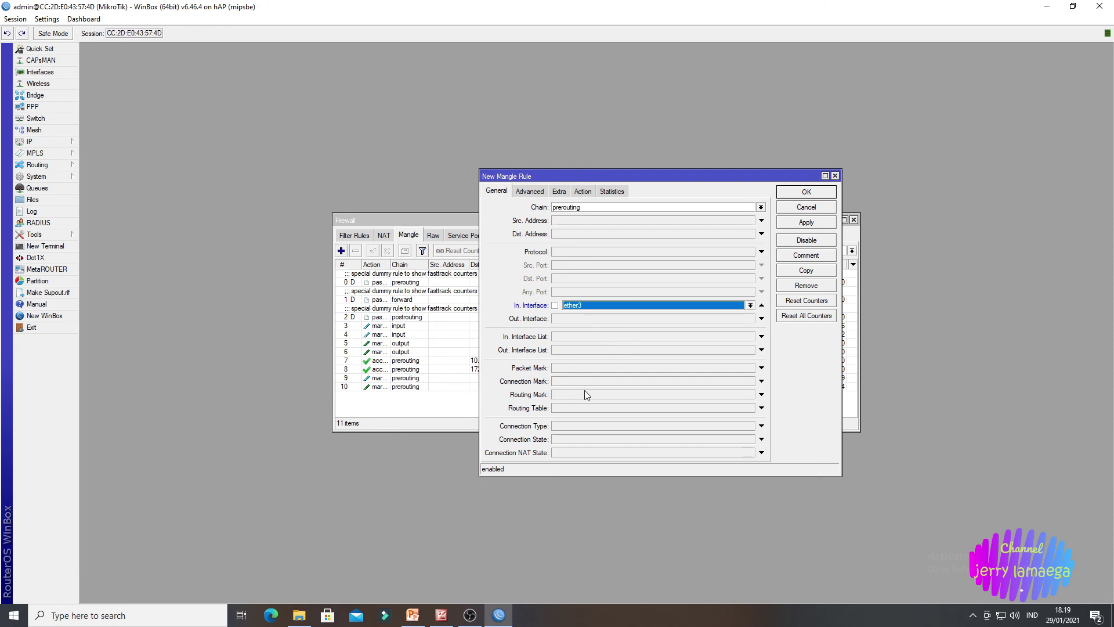
pyautogui.click(589, 381)
pyautogui.click(750, 382)
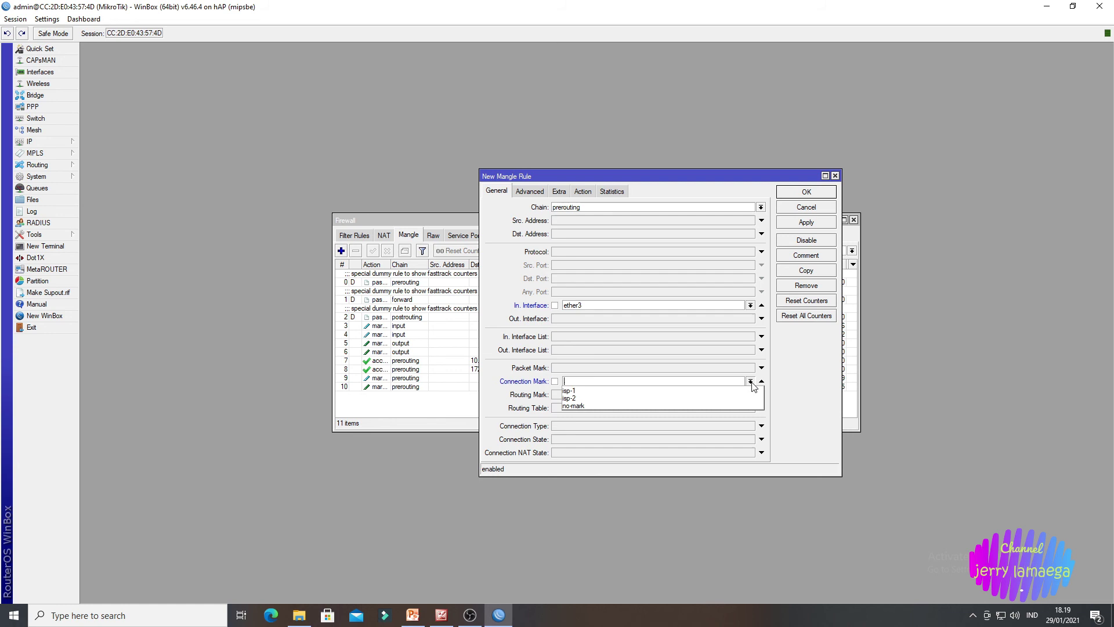
pyautogui.click(569, 390)
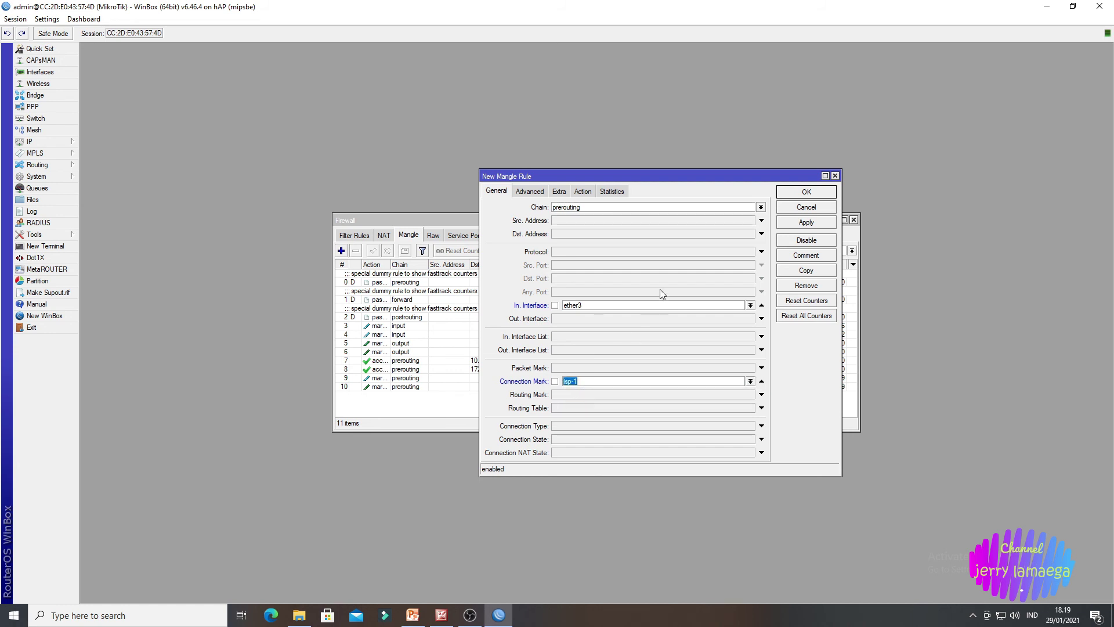
# Step: Set the isp-1 rule's action to mark routing with the new routing mark to_isp-1, and save the rule
pyautogui.click(583, 192)
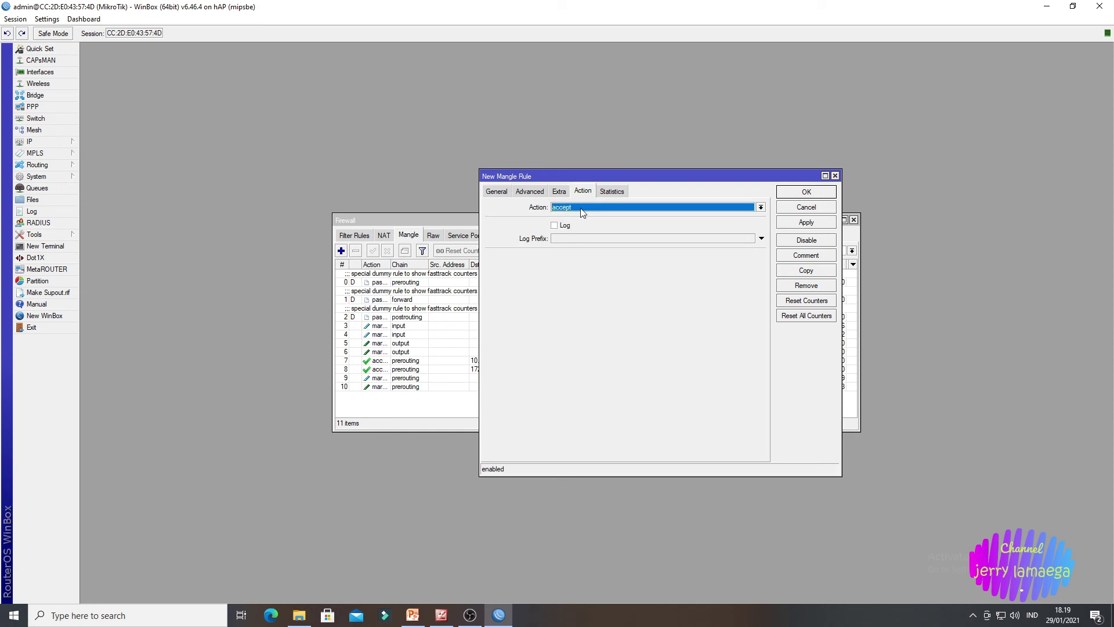
pyautogui.click(581, 208)
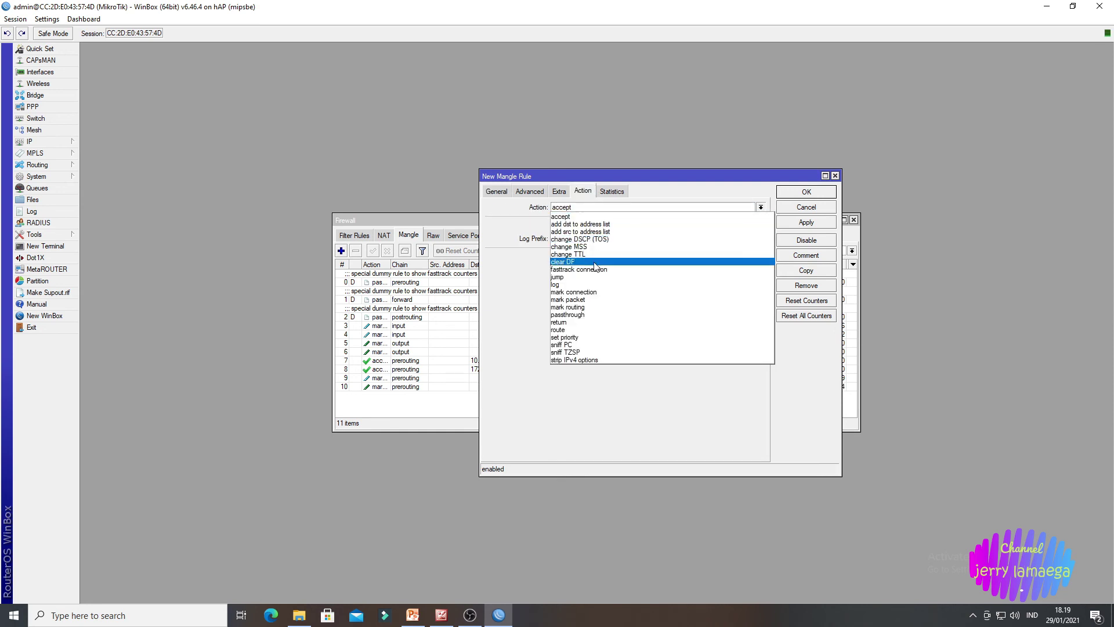
pyautogui.click(580, 307)
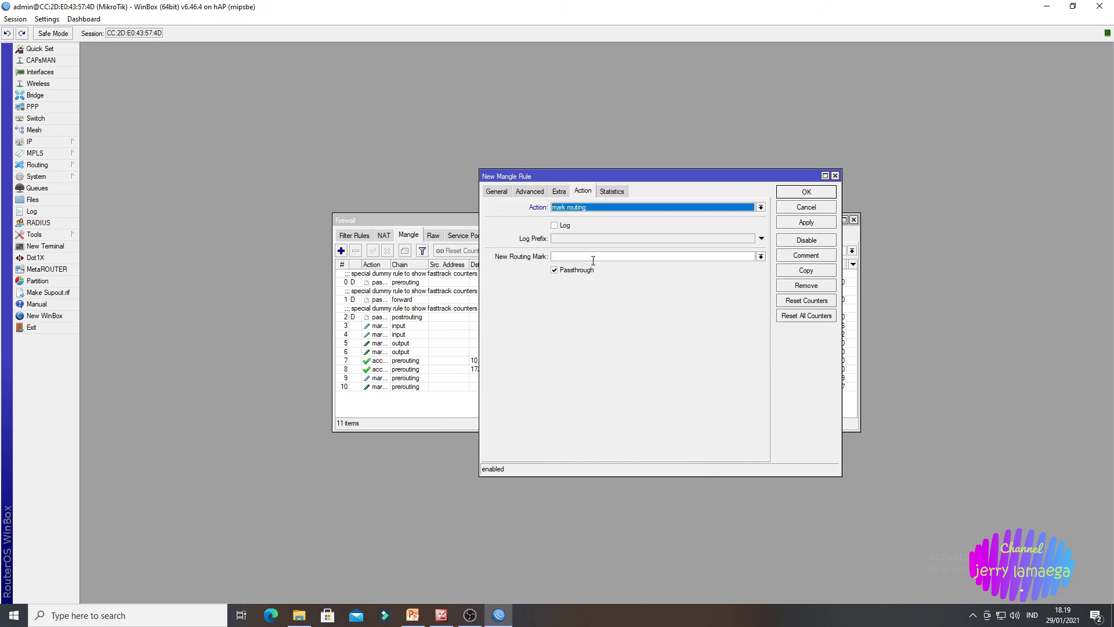
pyautogui.click(759, 257)
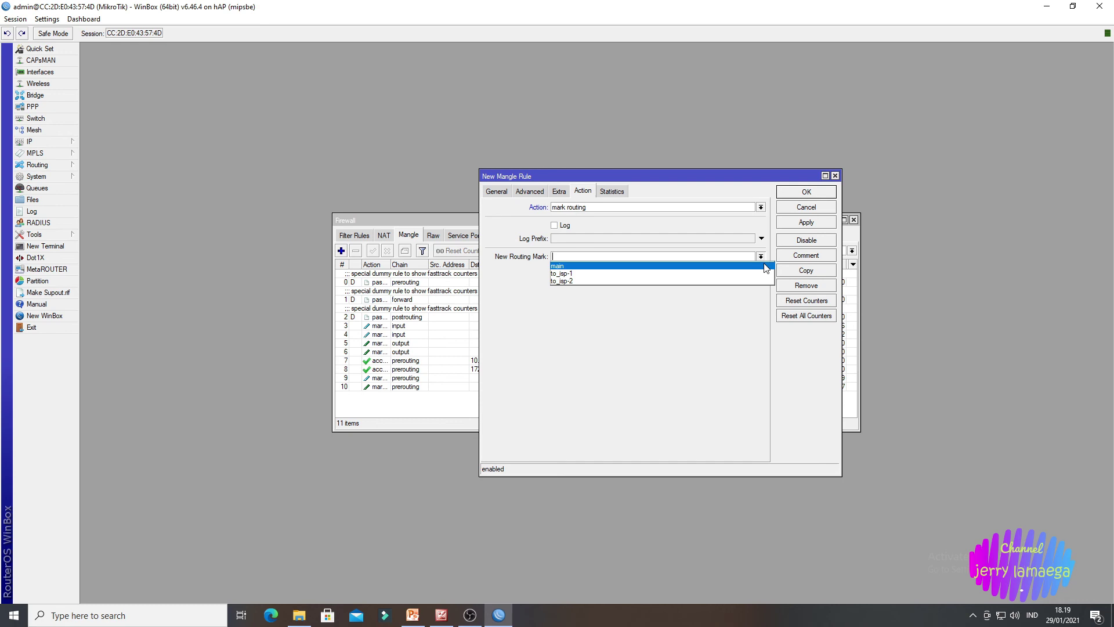
pyautogui.click(571, 274)
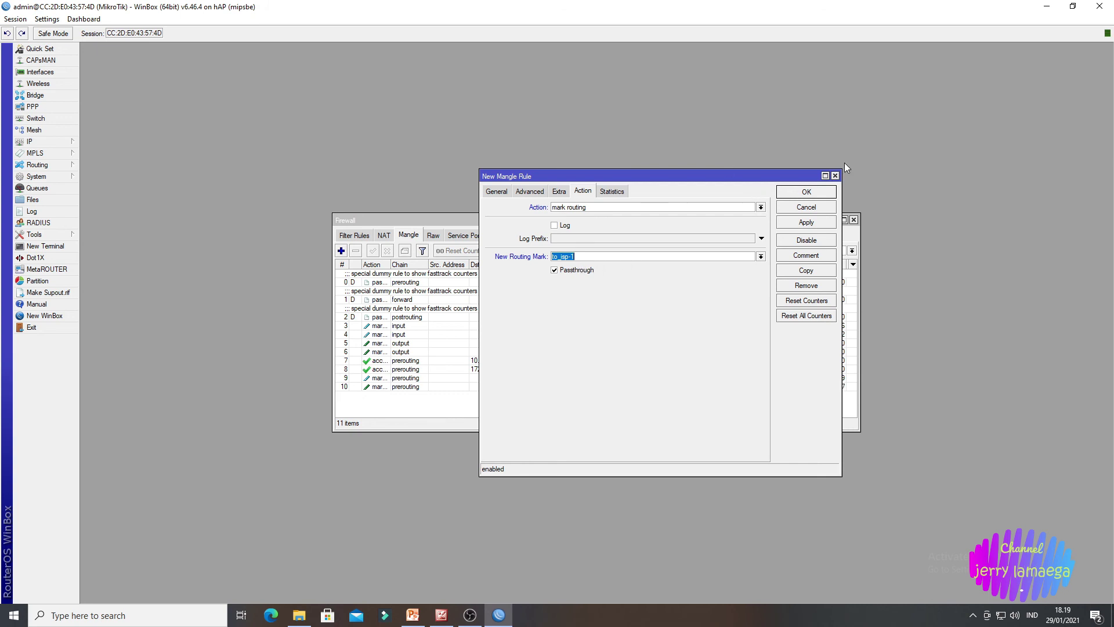
pyautogui.click(805, 222)
pyautogui.click(805, 191)
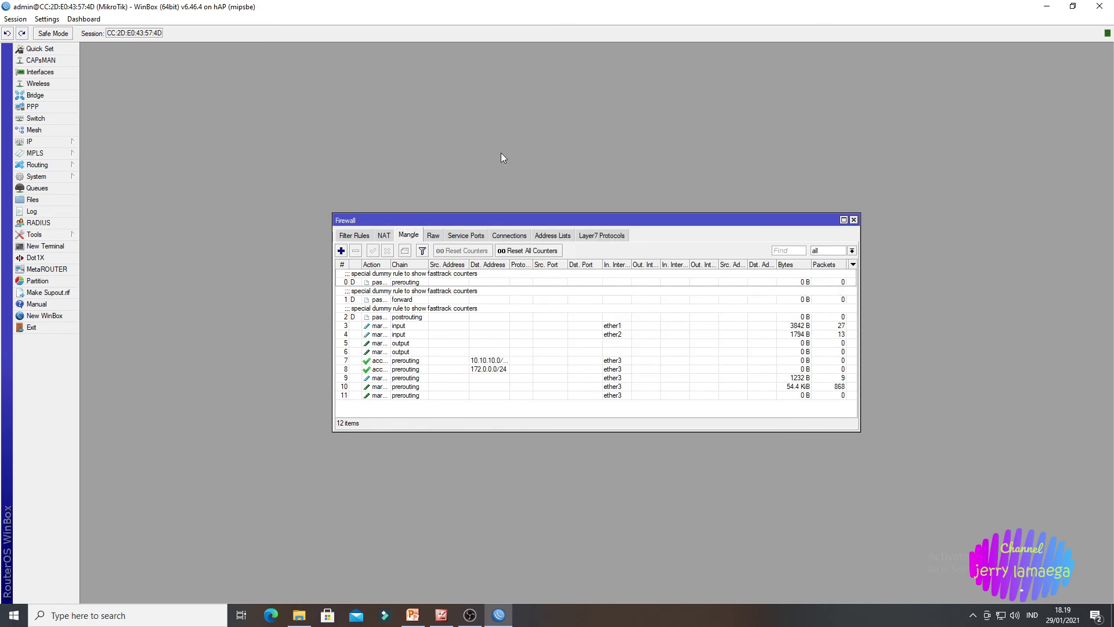
# Step: Start another prerouting mangle rule with ether3 as the incoming interface and the second ISP's connection mark
pyautogui.click(341, 250)
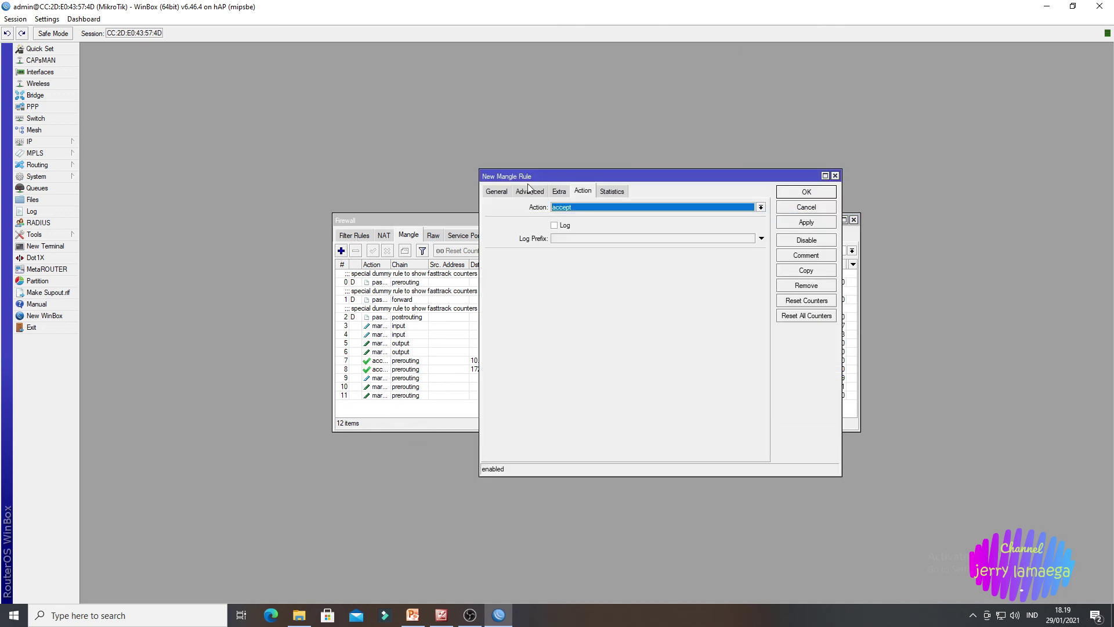
pyautogui.click(495, 191)
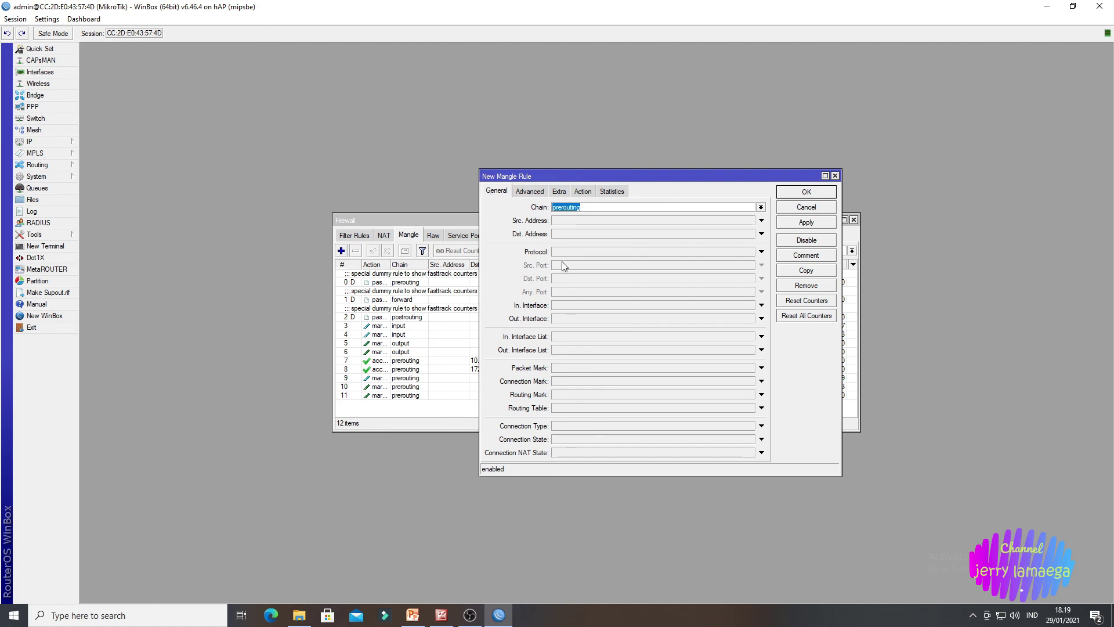
pyautogui.click(576, 307)
pyautogui.click(587, 307)
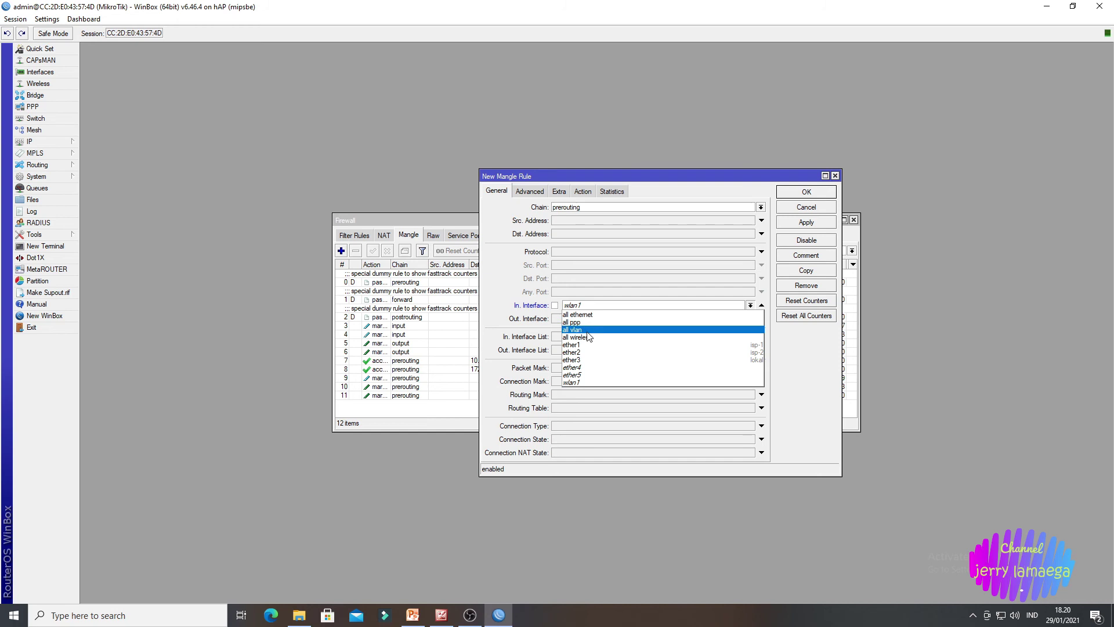
pyautogui.click(587, 360)
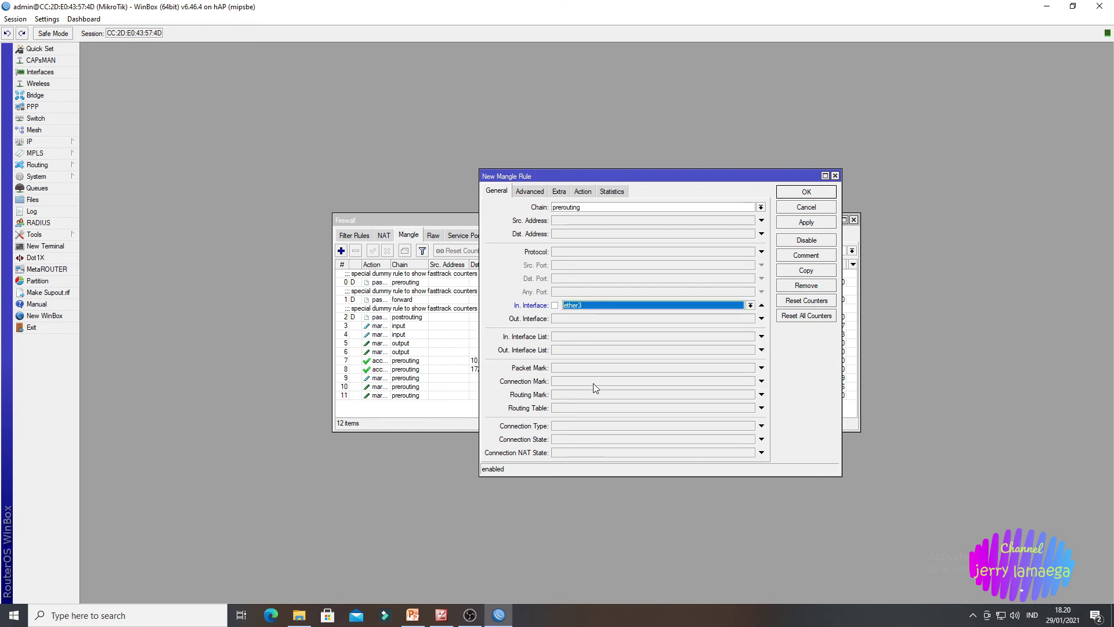
pyautogui.click(584, 381)
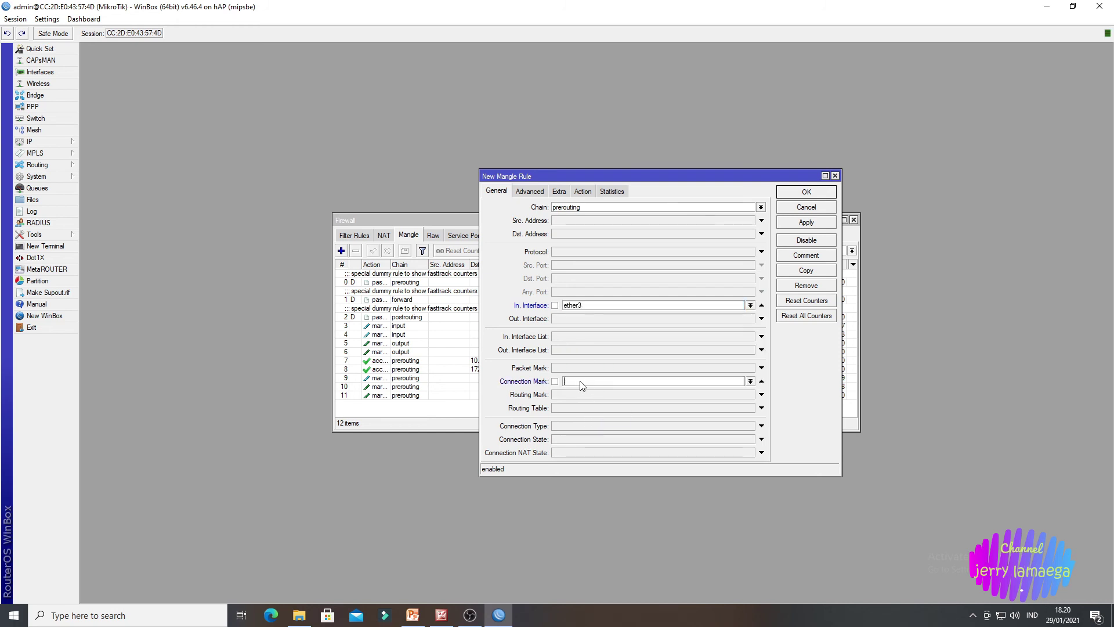
pyautogui.click(750, 381)
pyautogui.click(638, 402)
# Step: Set the second ISP rule's action to mark routing with the new routing mark to_isp-2, save the rule and close the firewall settings
pyautogui.click(581, 191)
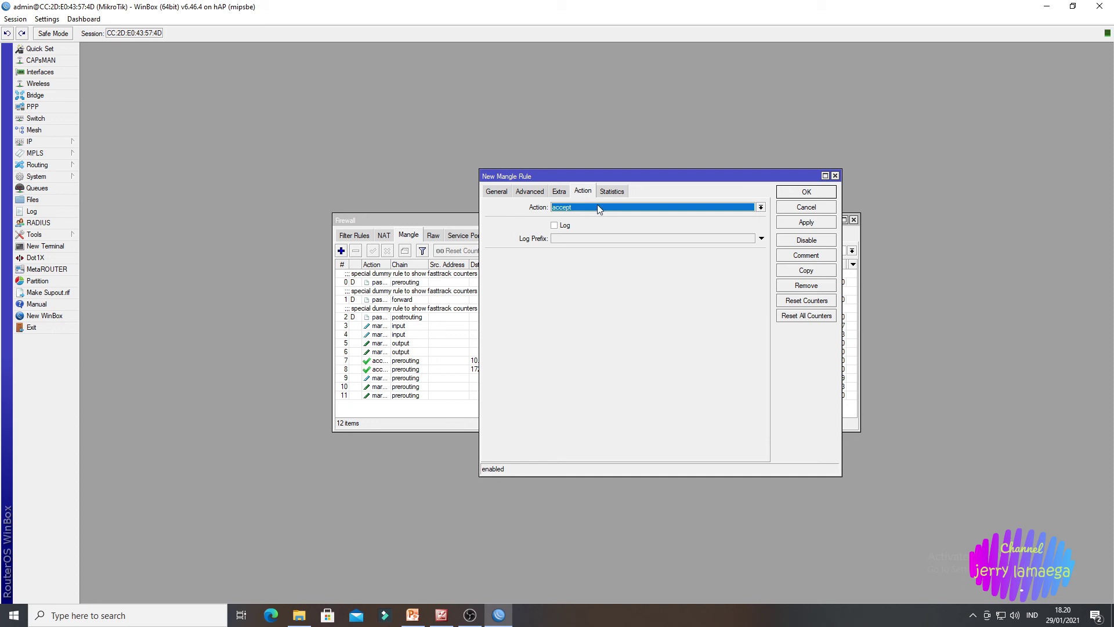
pyautogui.click(597, 208)
pyautogui.click(587, 307)
pyautogui.click(603, 257)
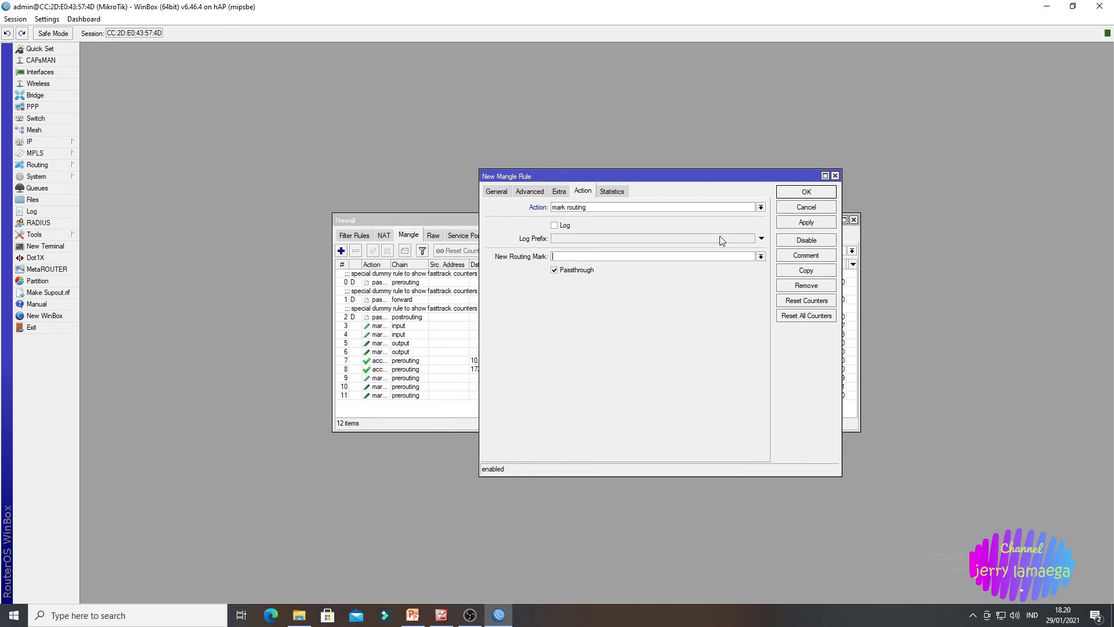
pyautogui.click(761, 256)
pyautogui.click(595, 282)
pyautogui.click(802, 224)
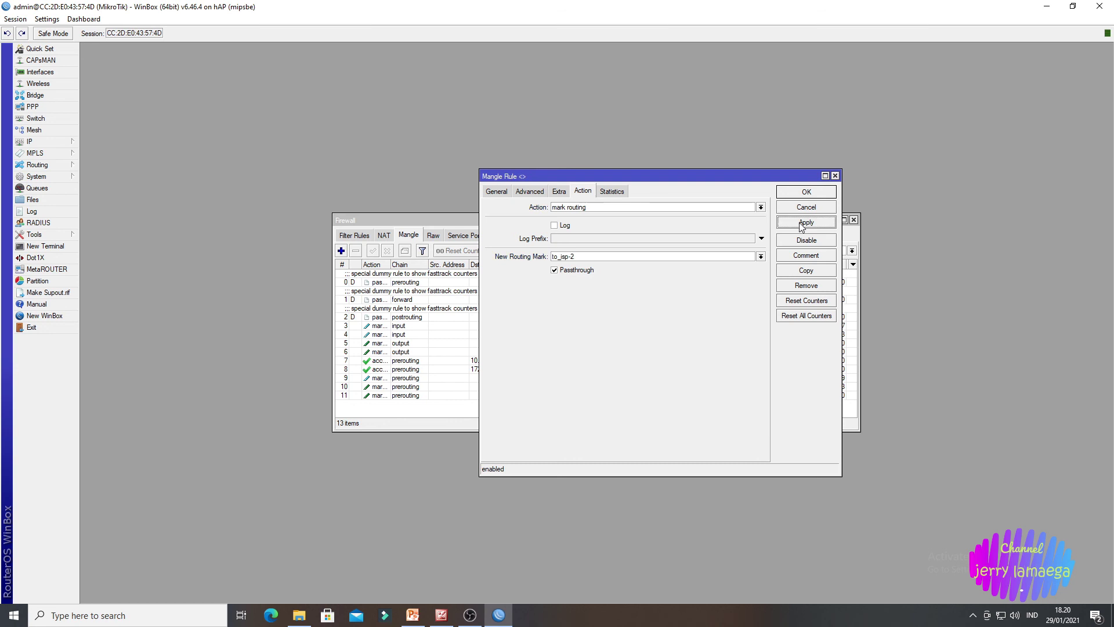
pyautogui.click(806, 192)
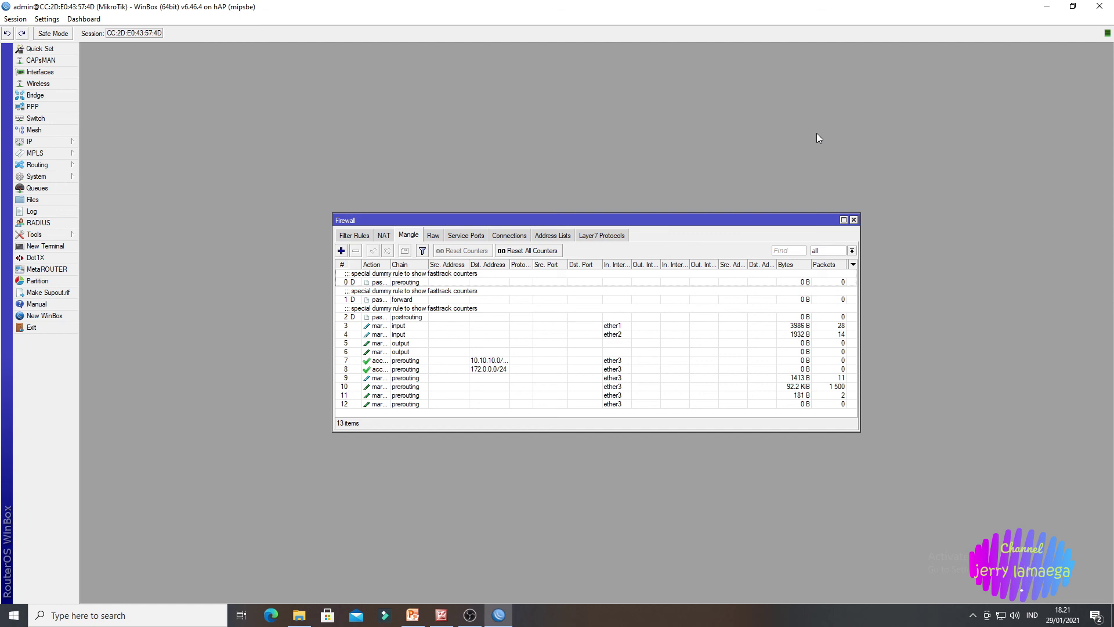
pyautogui.click(853, 220)
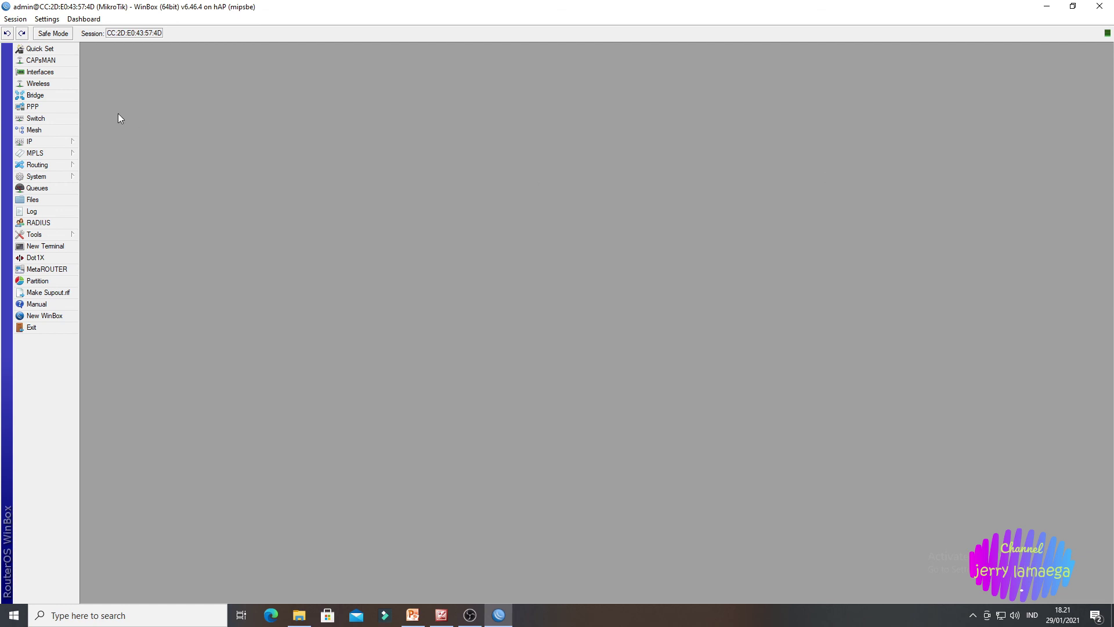
# Step: In the IP route list, set the 10.10.10.1 default route to check its gateway by ping and use routing mark to_isp-1, and save it
pyautogui.click(46, 145)
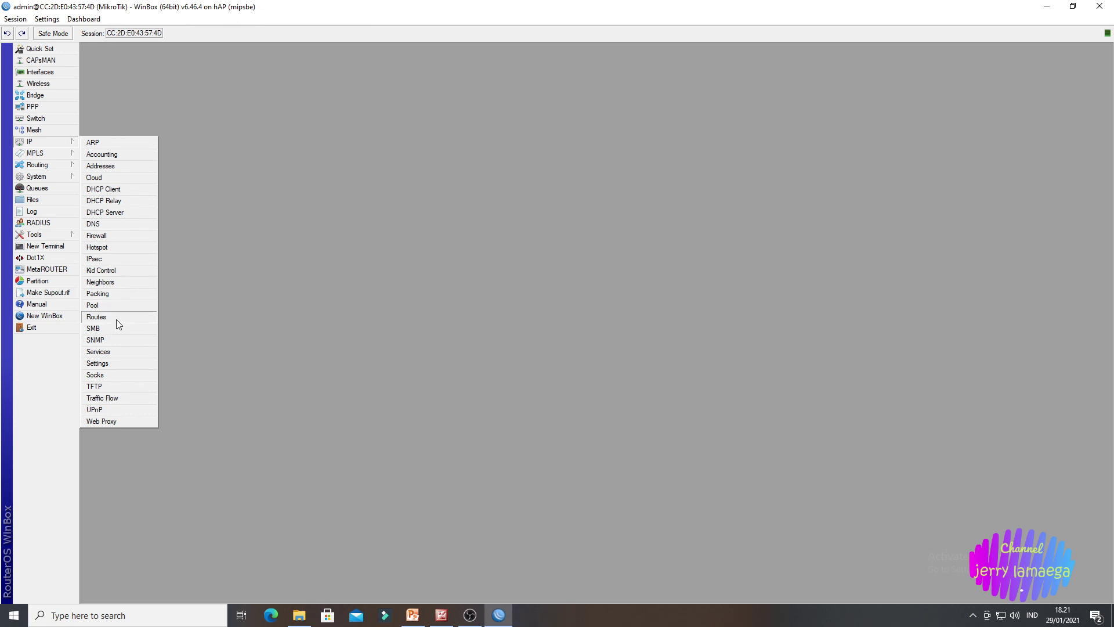
pyautogui.click(99, 317)
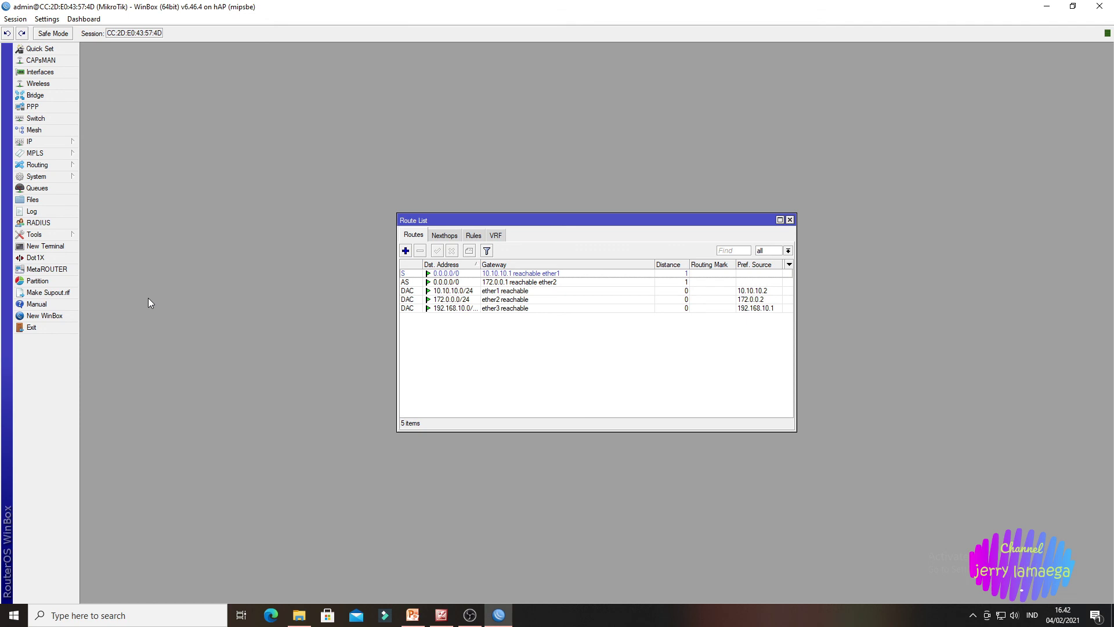
pyautogui.click(509, 276)
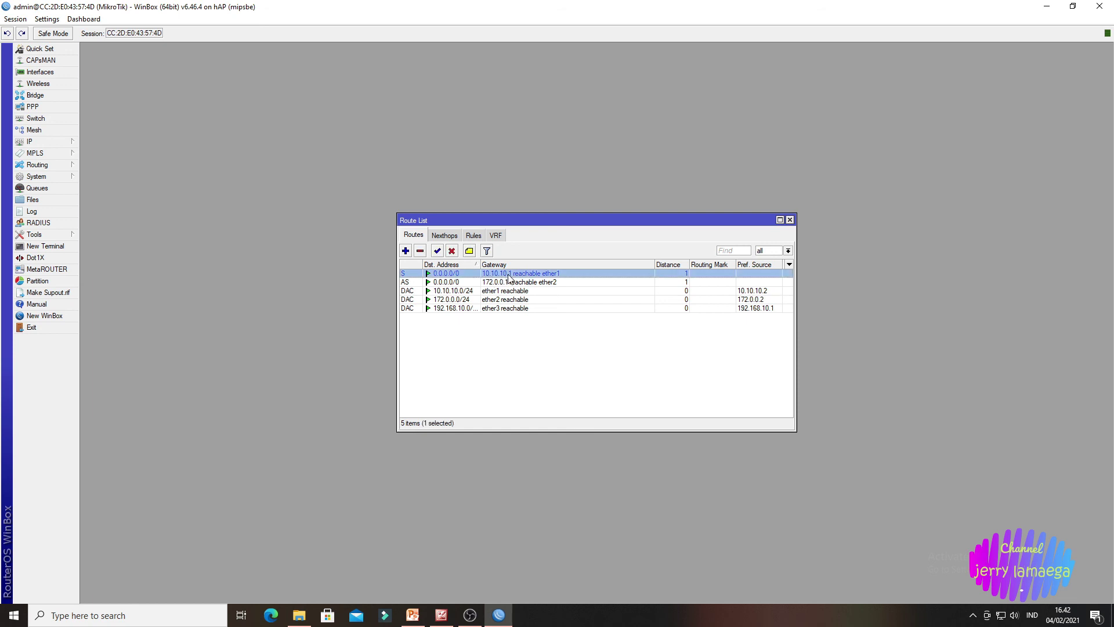
pyautogui.doubleClick(506, 276)
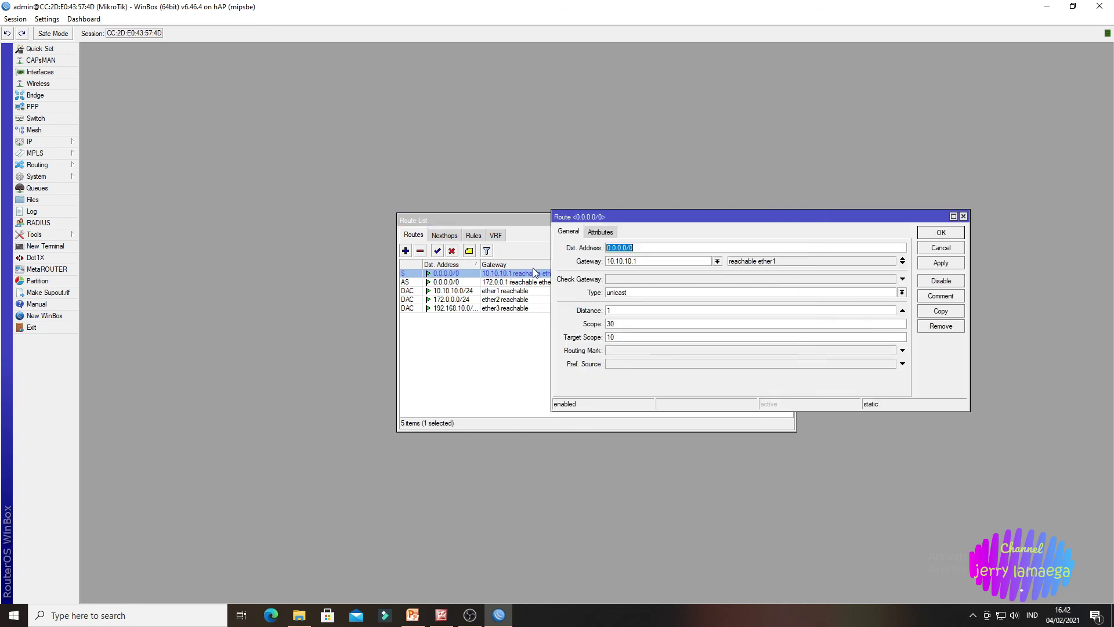
pyautogui.click(626, 281)
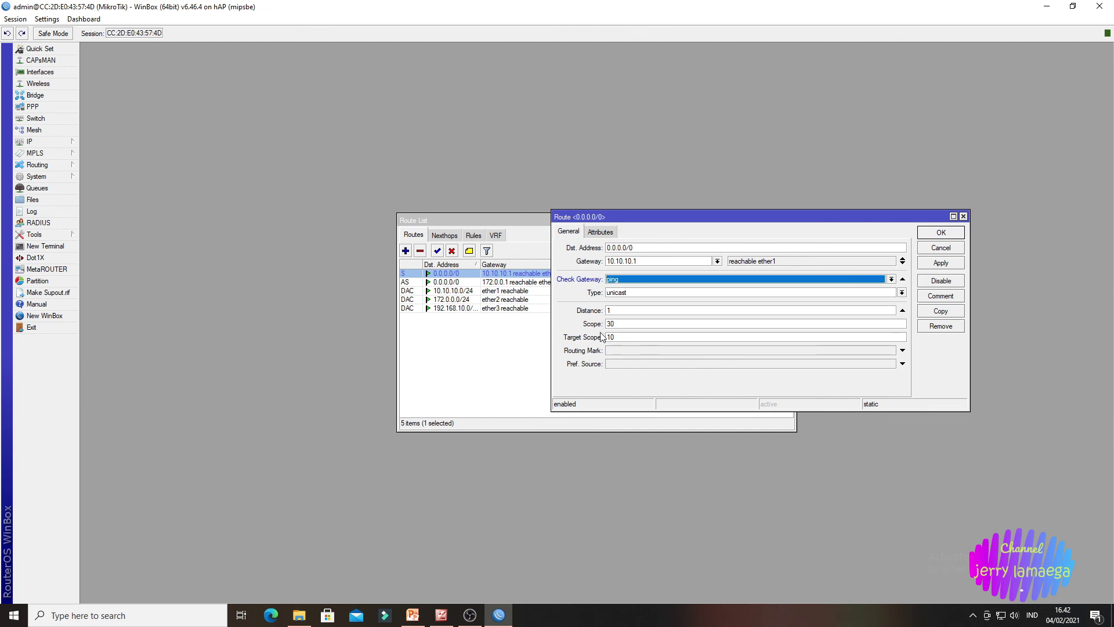
pyautogui.click(631, 349)
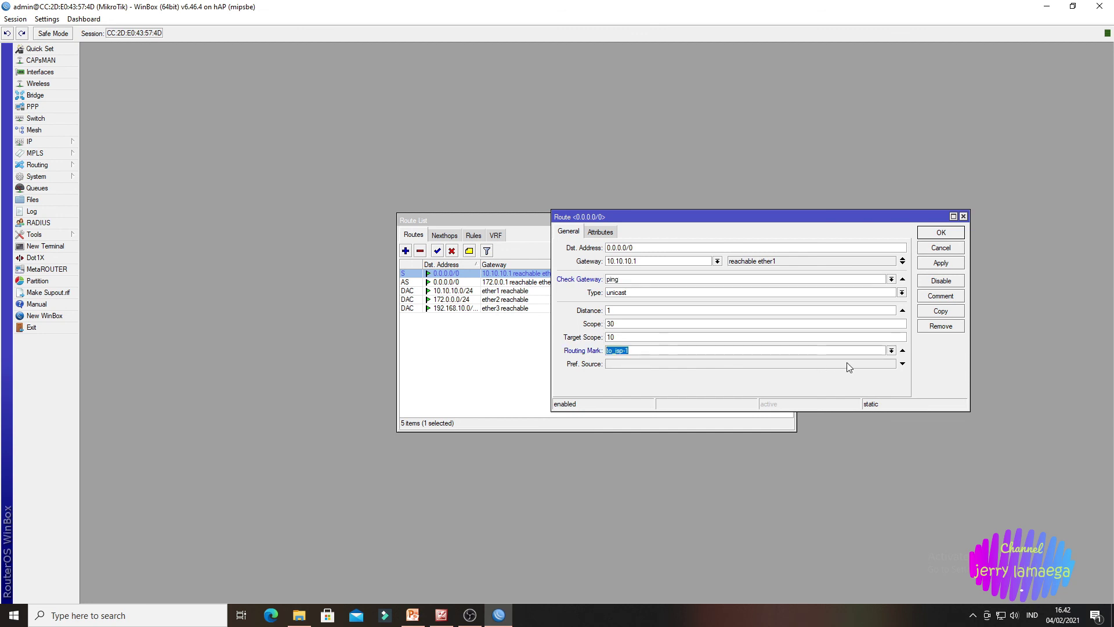
pyautogui.click(894, 353)
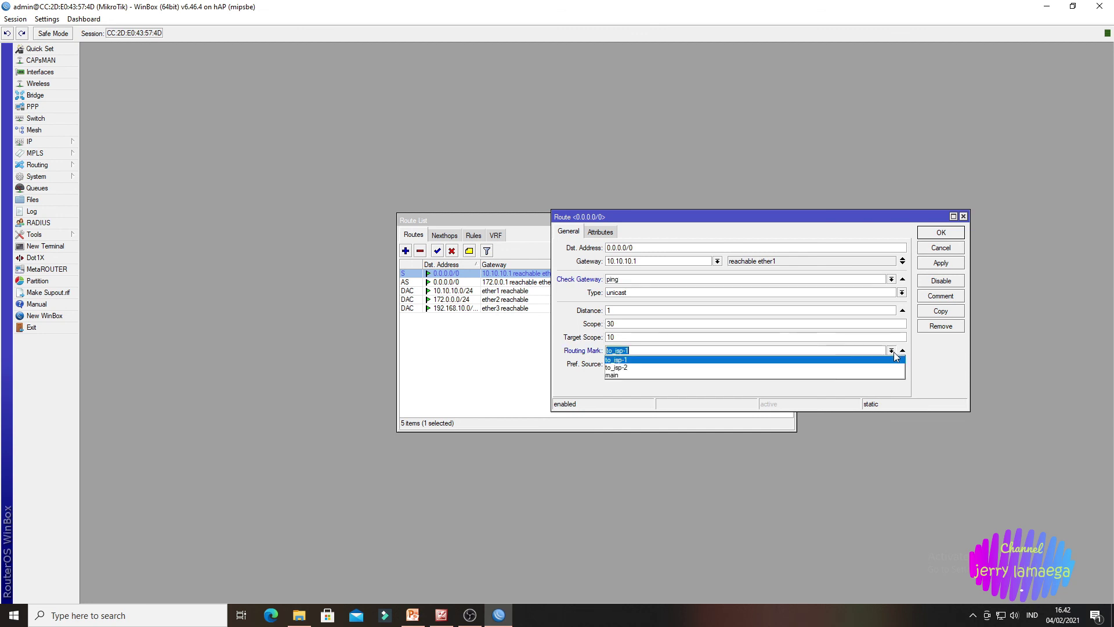
pyautogui.click(650, 360)
pyautogui.click(943, 262)
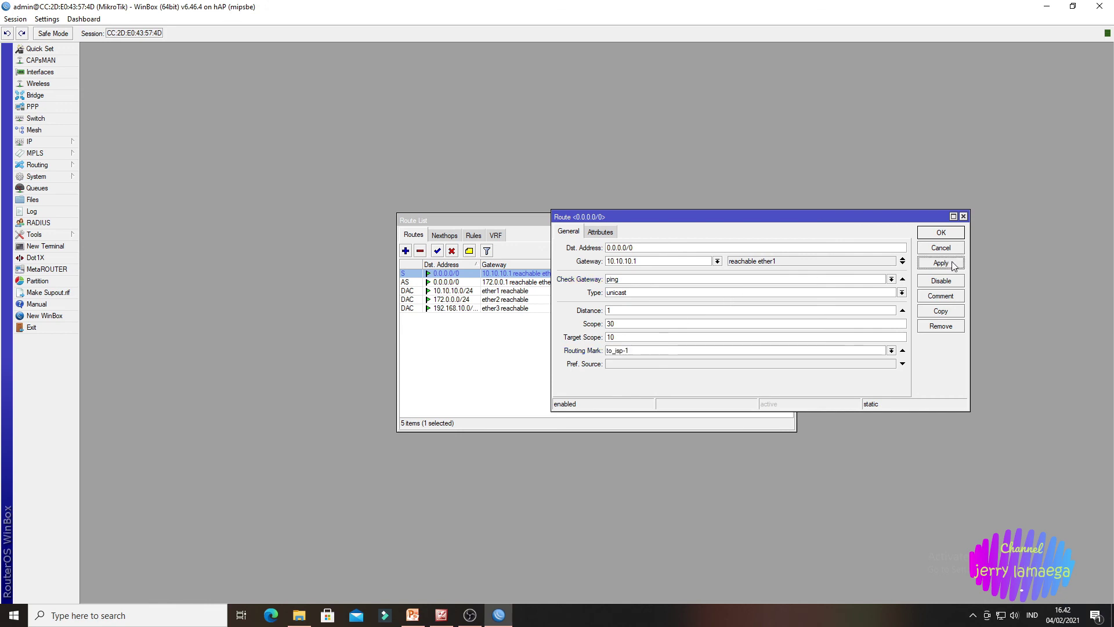
pyautogui.click(943, 235)
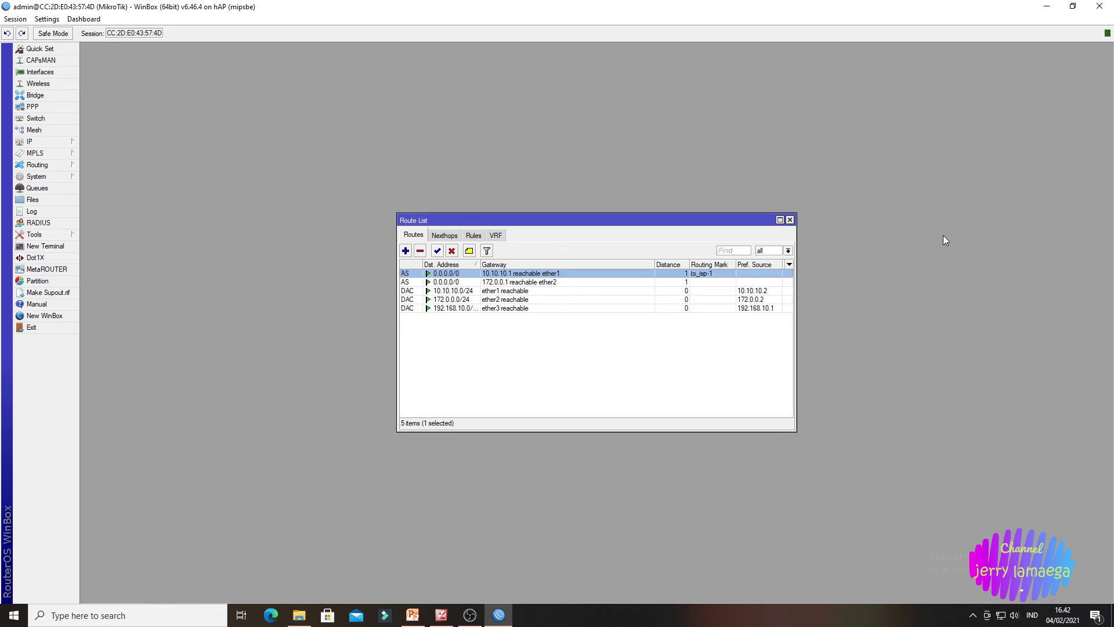
# Step: Set the default route via 172.0.0.1 to check its gateway by ping and use routing mark to_isp-2, and save it
pyautogui.doubleClick(522, 283)
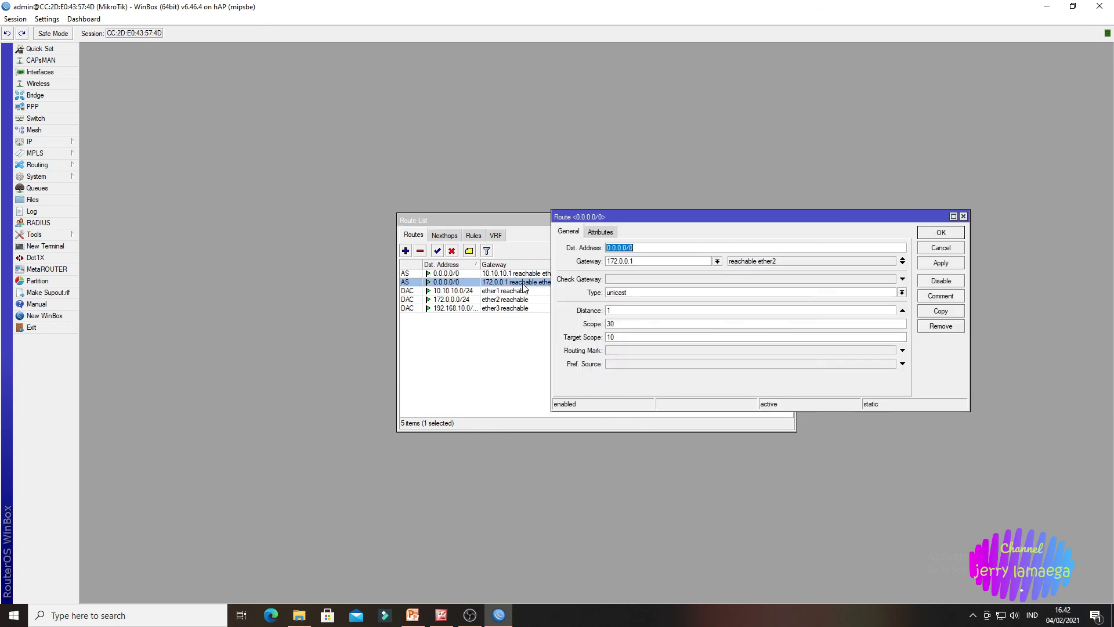
pyautogui.click(624, 280)
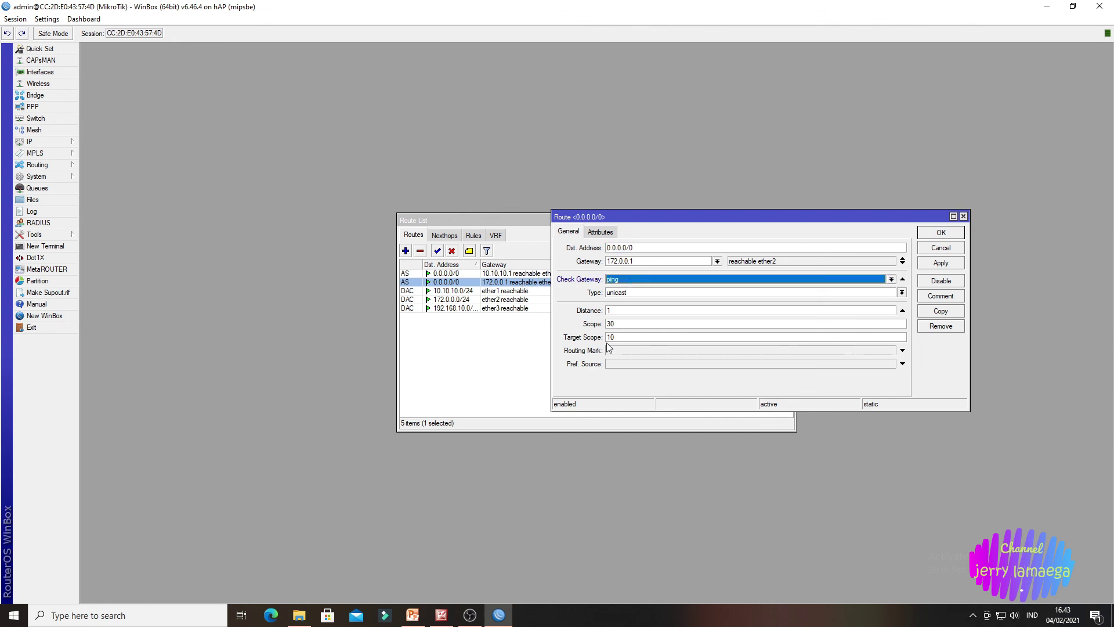
pyautogui.click(902, 350)
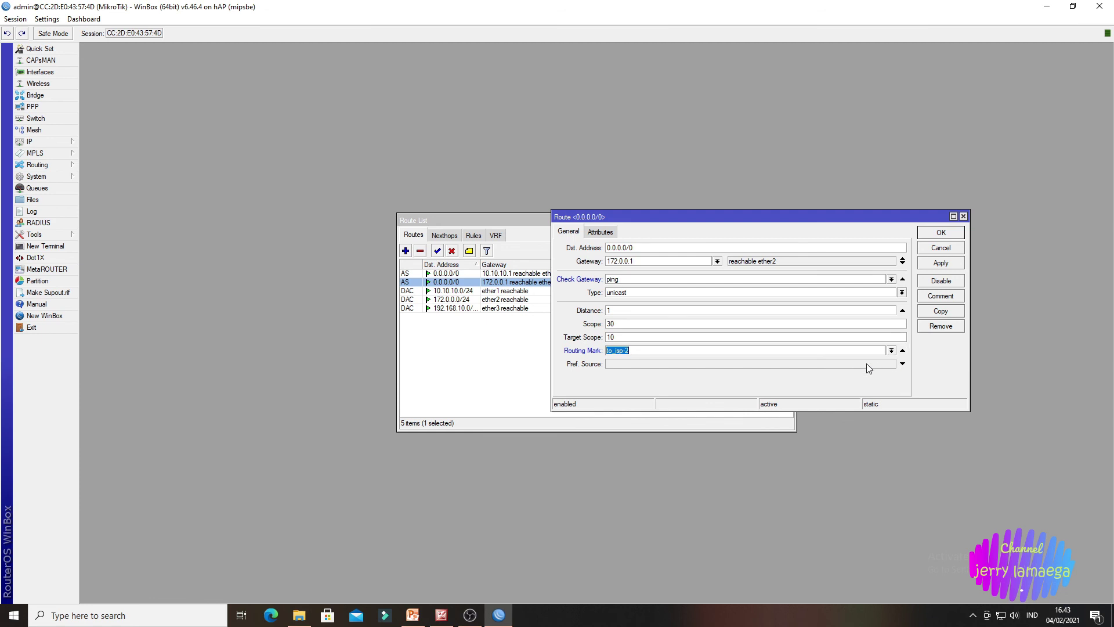
pyautogui.click(891, 350)
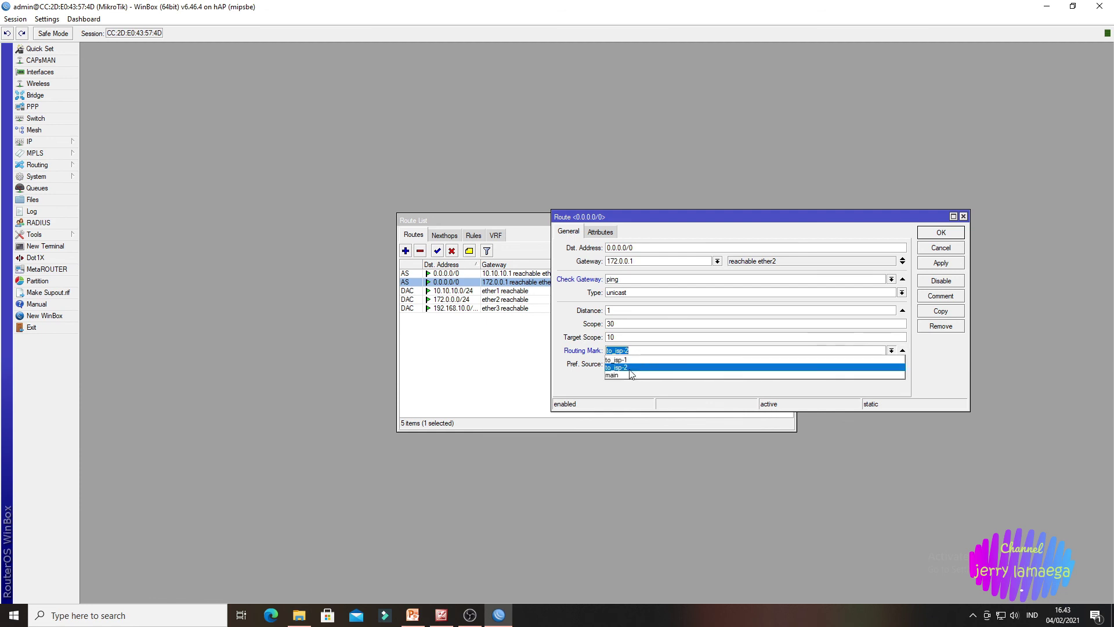
pyautogui.click(623, 370)
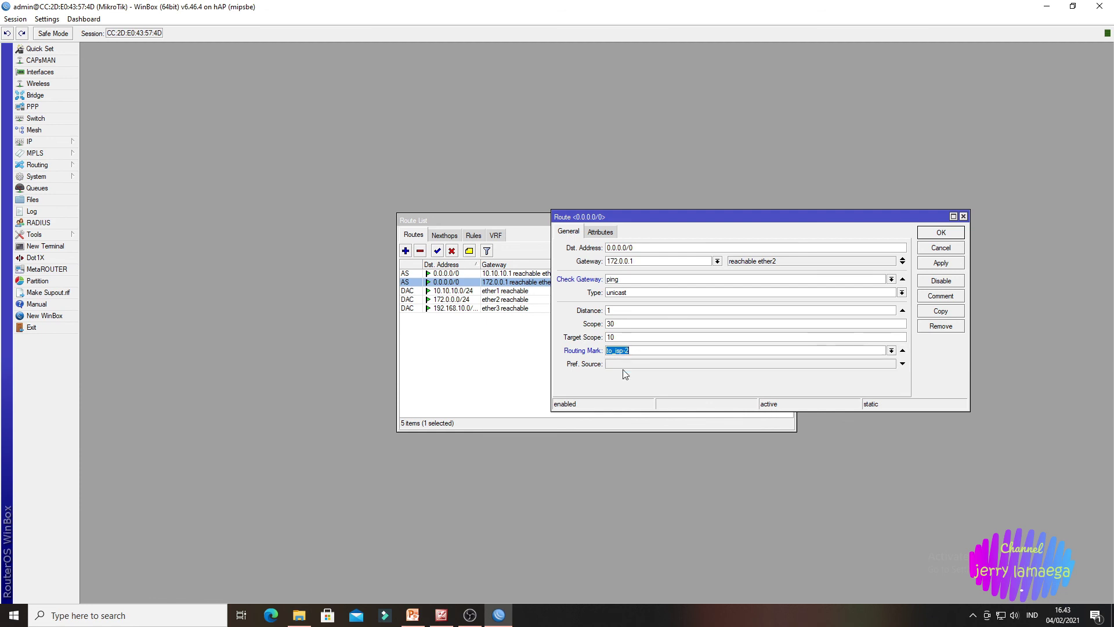
pyautogui.click(953, 265)
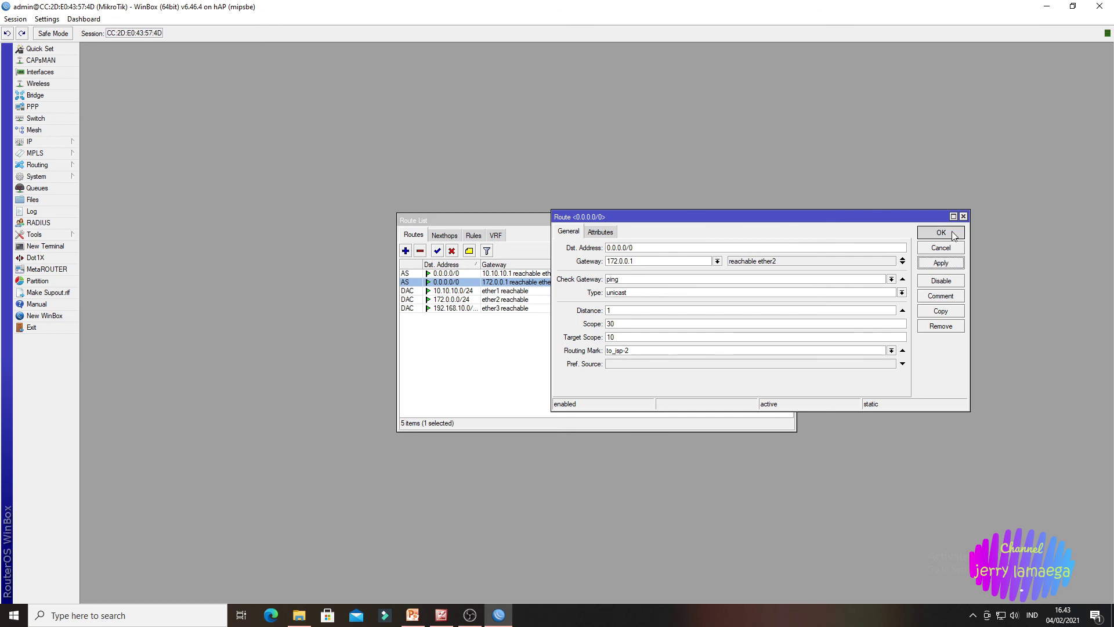
pyautogui.click(940, 232)
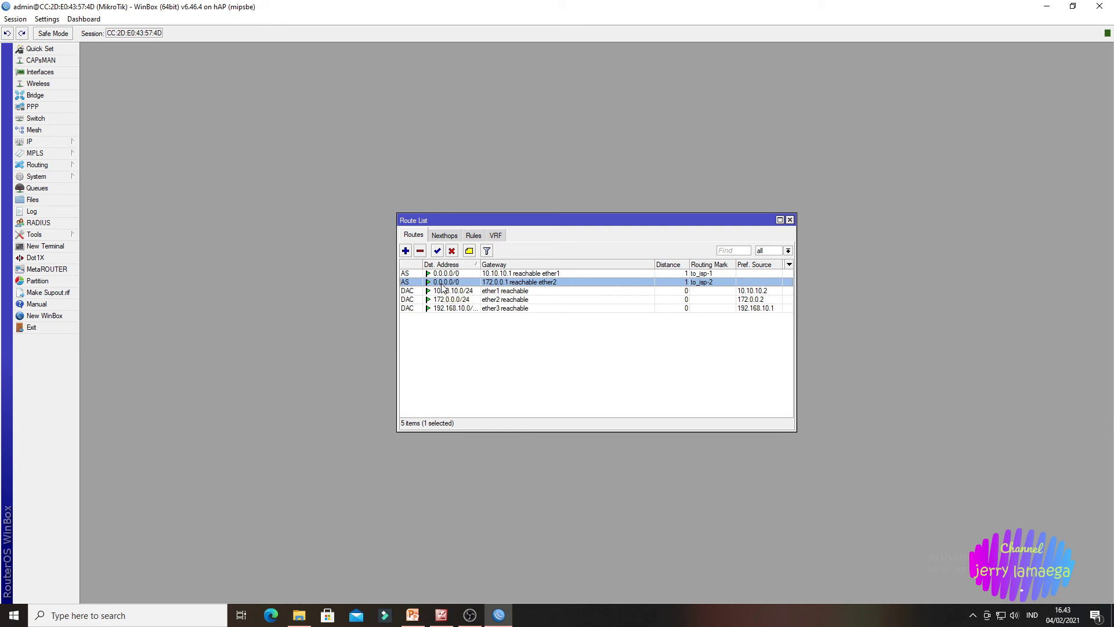
# Step: Add a default route via gateway 10.10.10.1 with distance 2 and routing mark to_isp-2, and save it
pyautogui.click(405, 250)
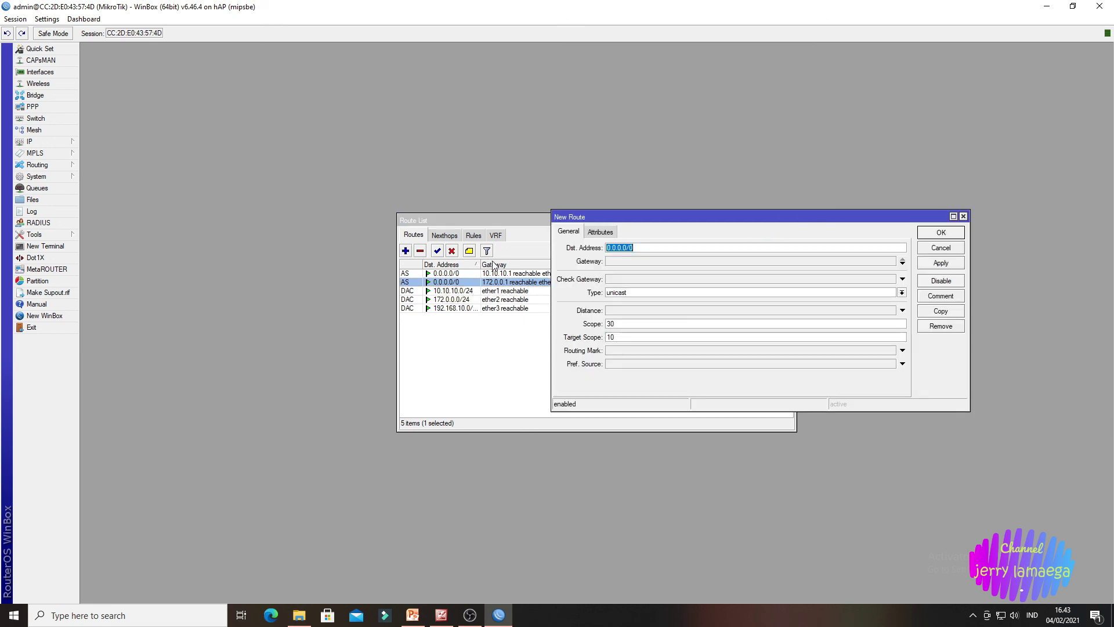
pyautogui.click(619, 262)
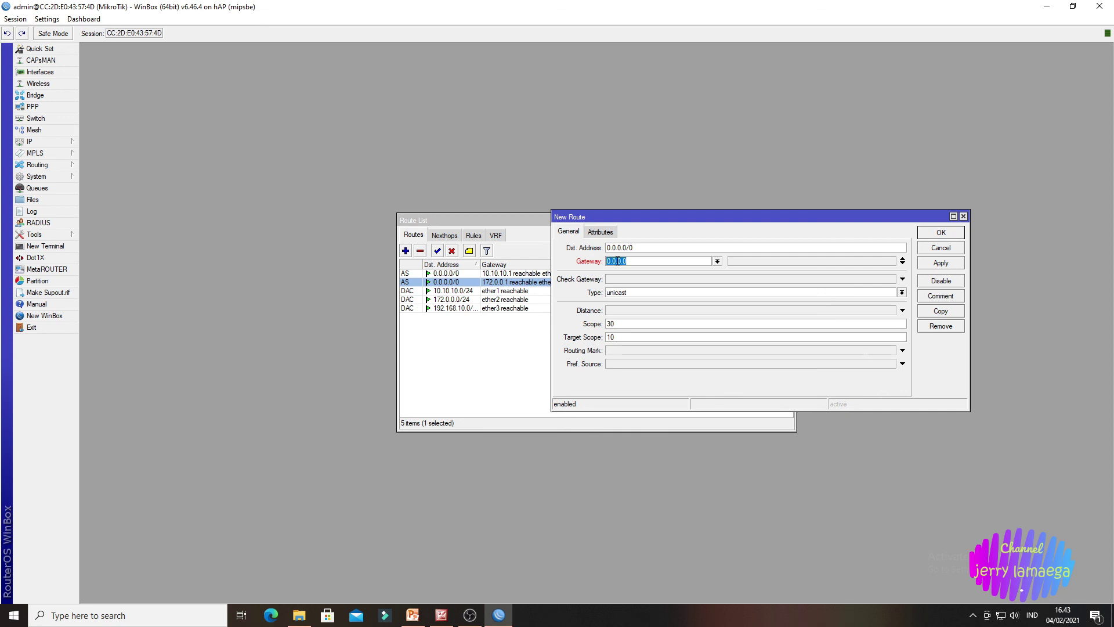
pyautogui.write('10.10.10.1')
pyautogui.click(632, 312)
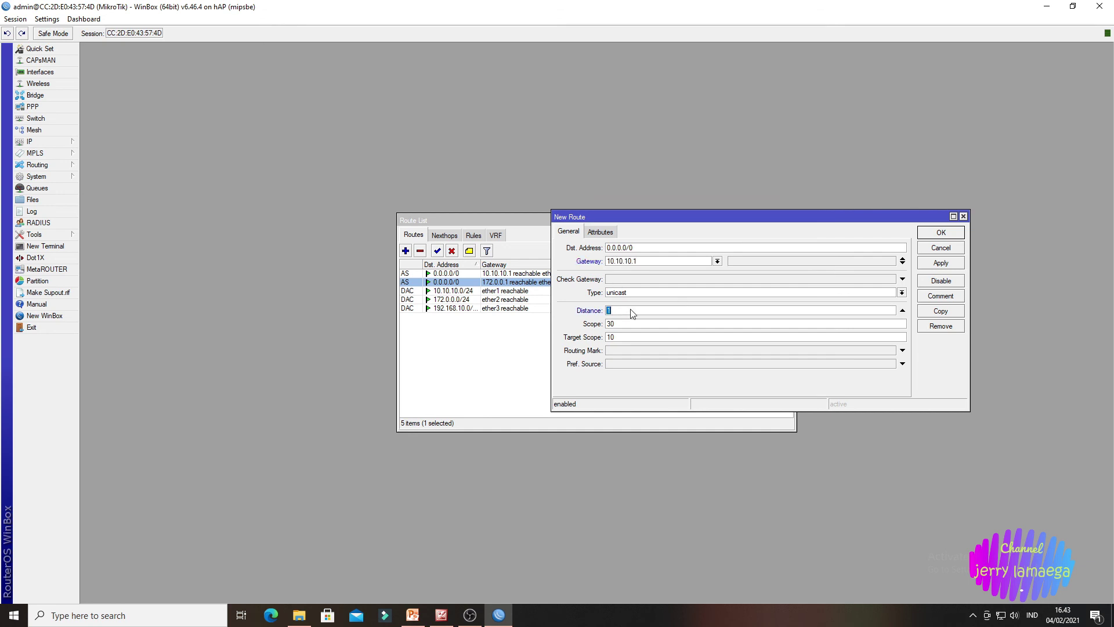
pyautogui.write('2')
pyautogui.click(902, 351)
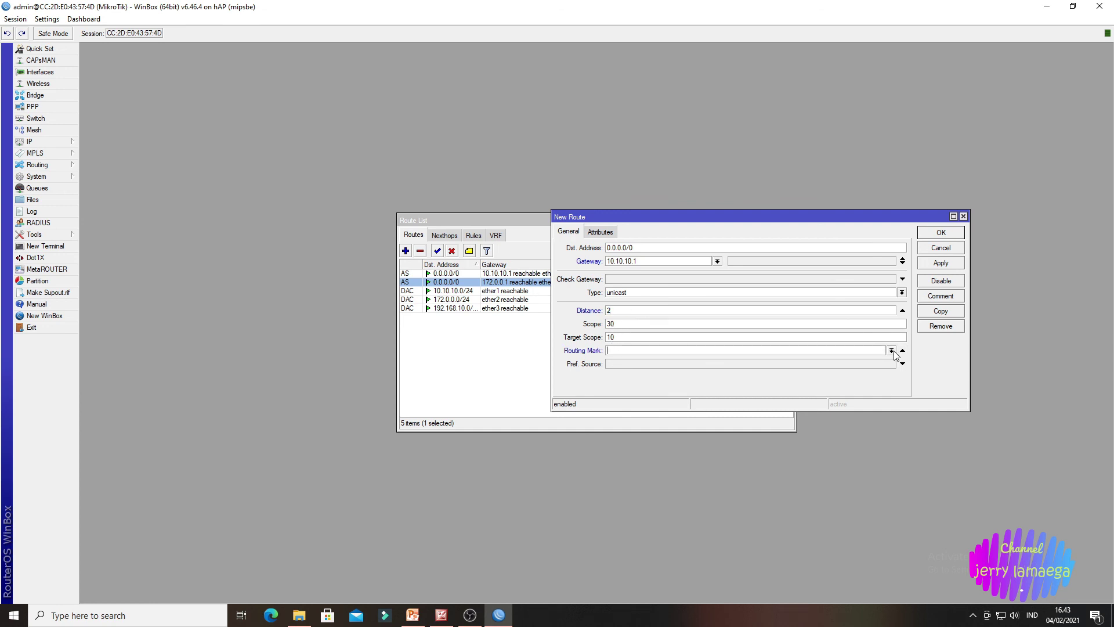
pyautogui.click(891, 350)
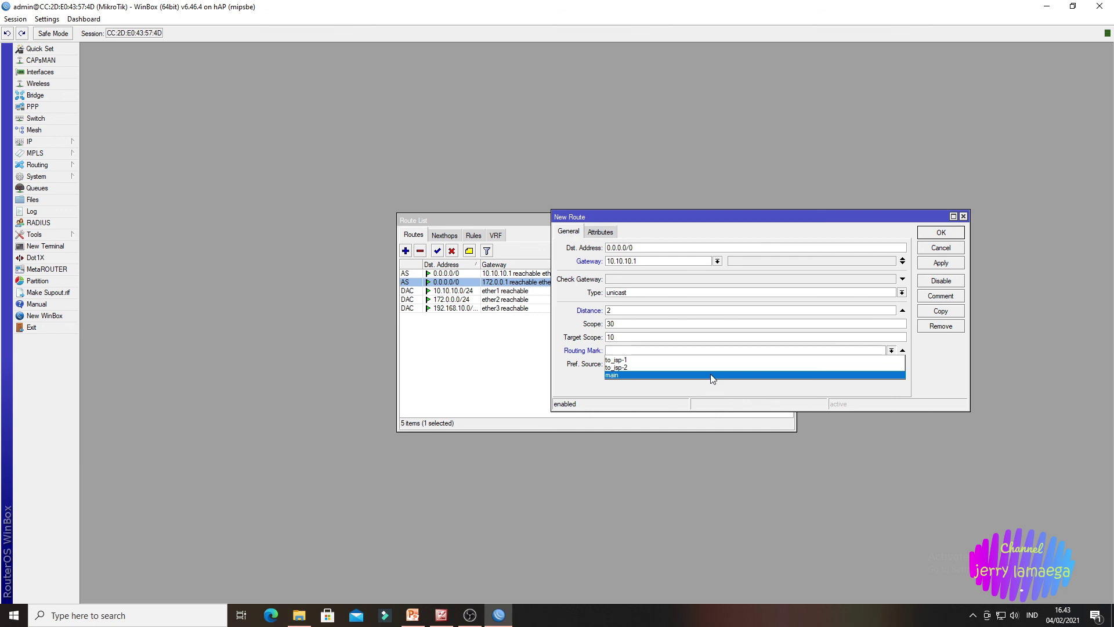
pyautogui.click(654, 369)
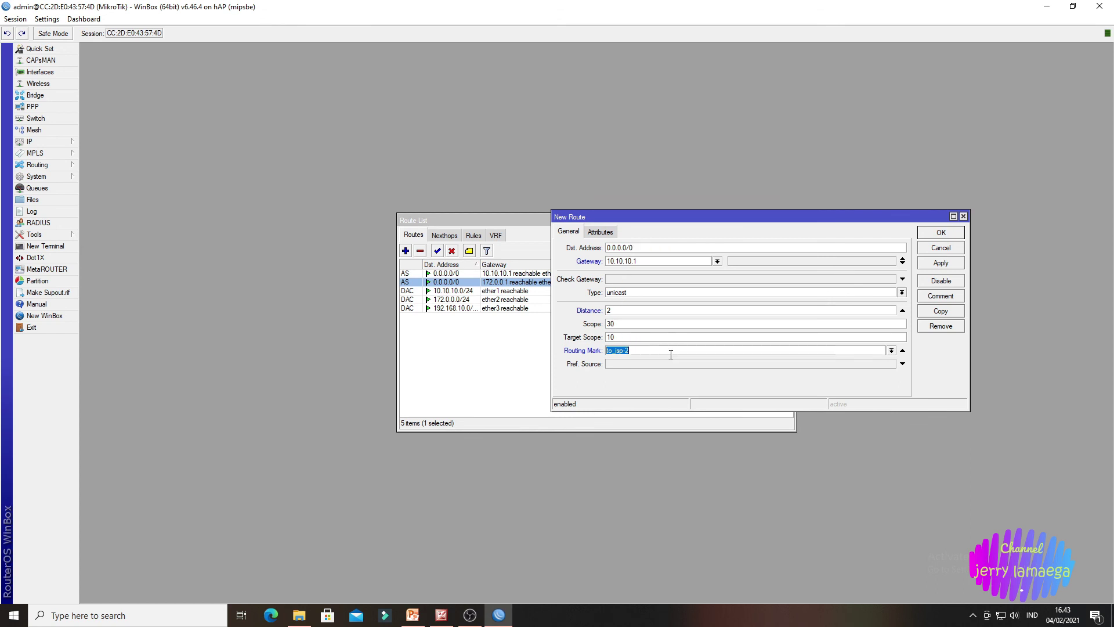
pyautogui.click(939, 263)
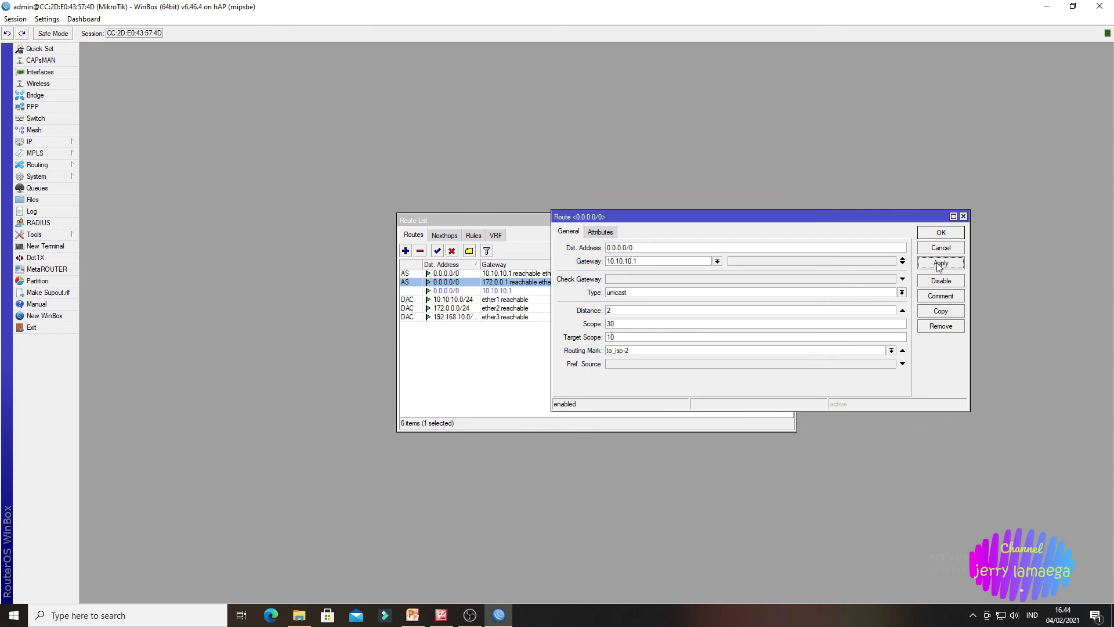
pyautogui.click(940, 232)
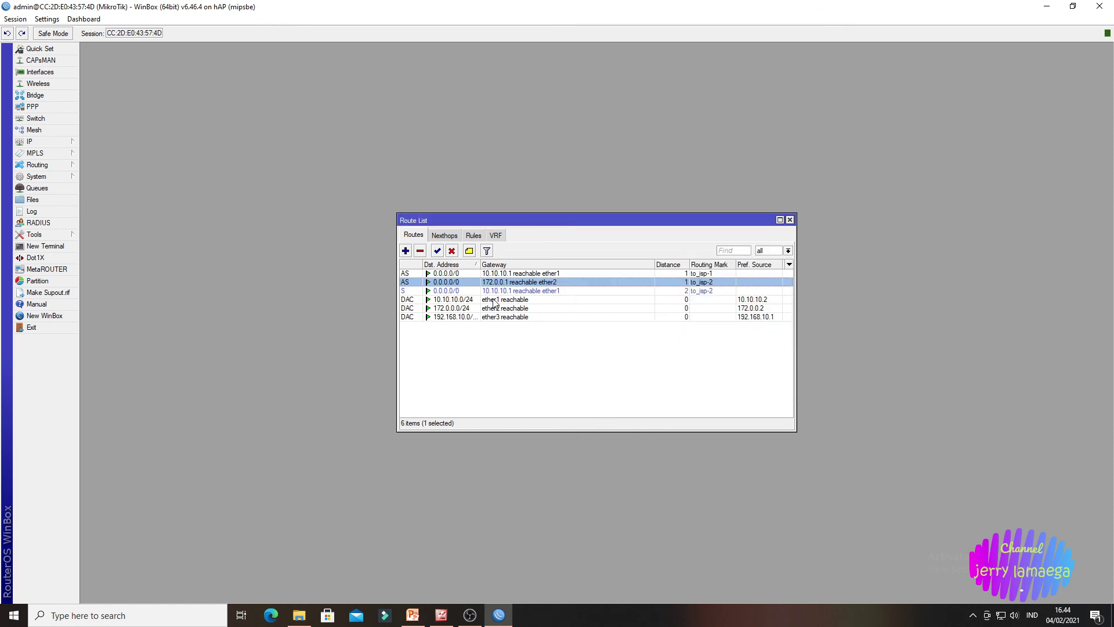
# Step: Add a default route via gateway 172.0.0.1 with distance 2 and routing mark to_isp-1, save it and close the route list
pyautogui.click(406, 250)
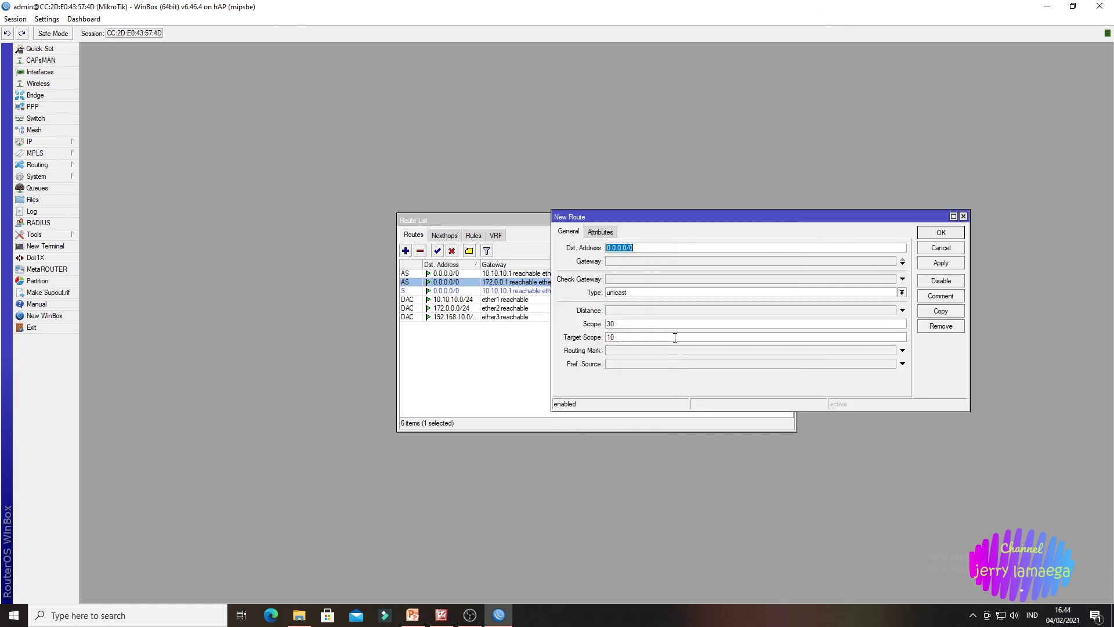
pyautogui.click(625, 261)
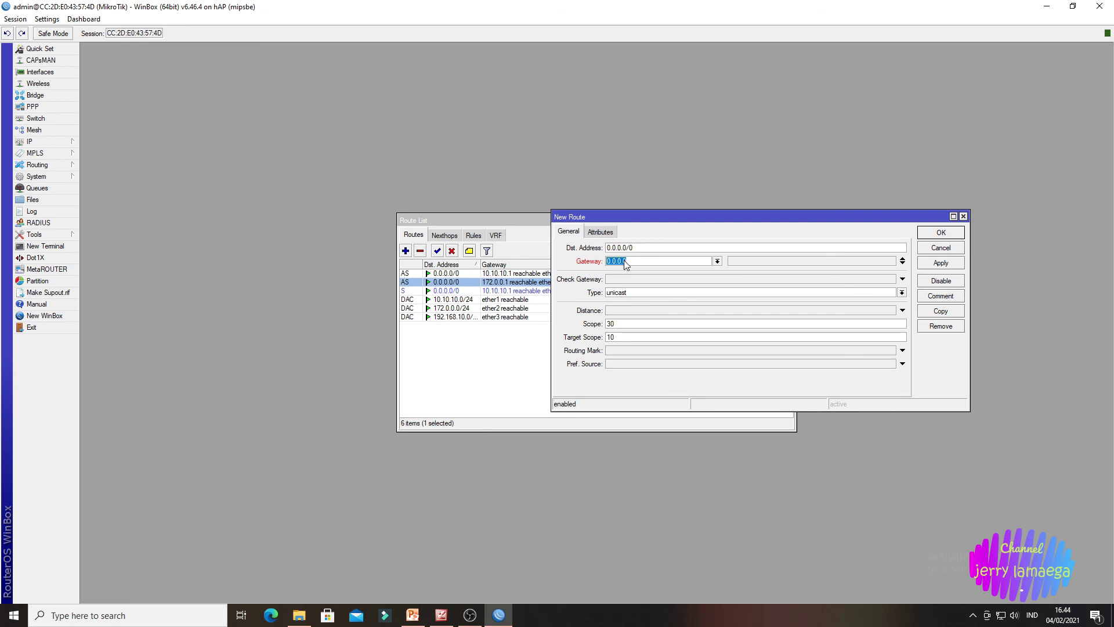
pyautogui.write('172.0.0.1')
pyautogui.click(642, 311)
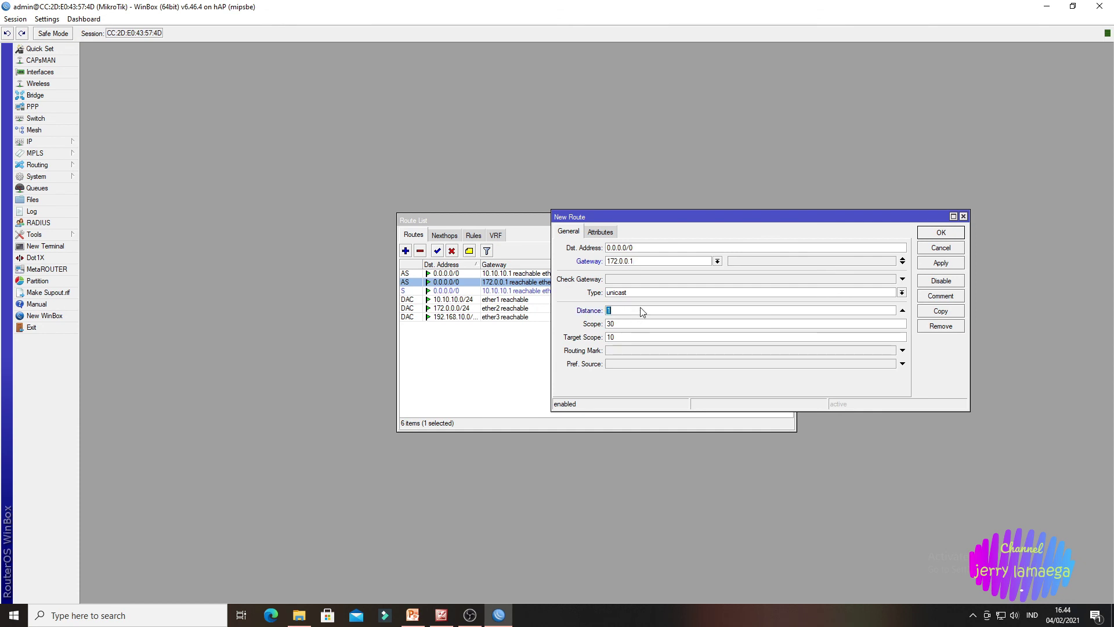
pyautogui.write('2')
pyautogui.click(902, 350)
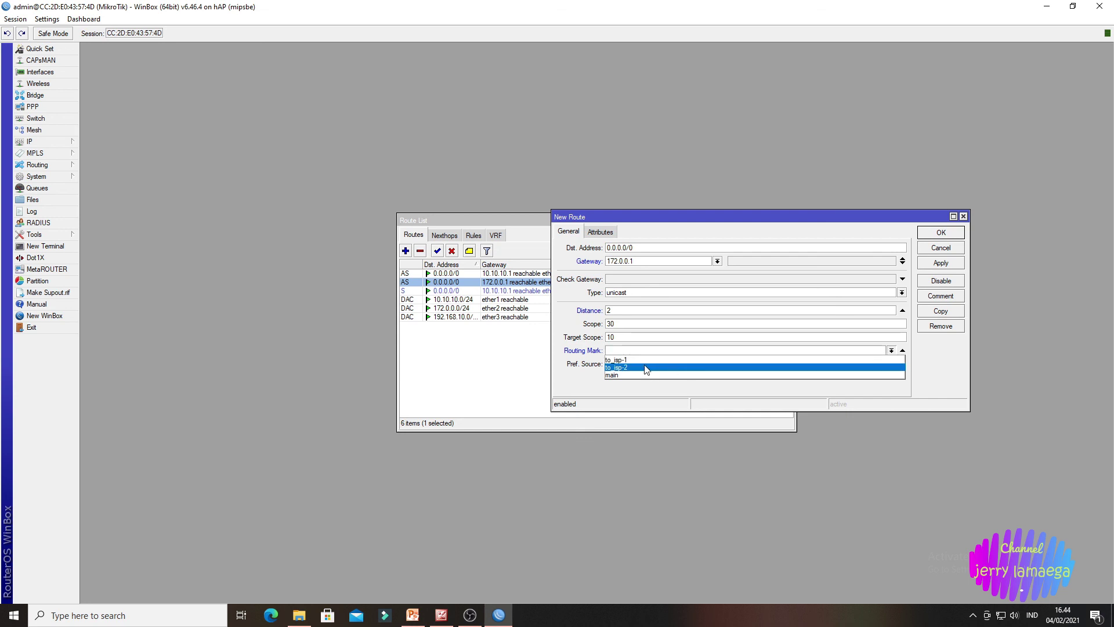
pyautogui.click(638, 360)
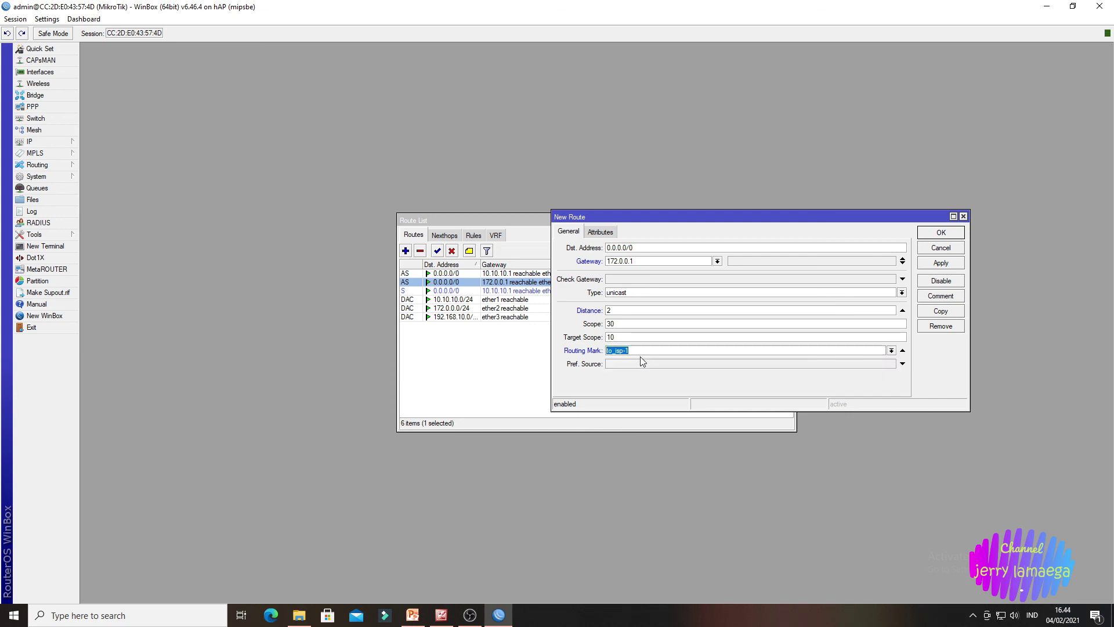
pyautogui.click(940, 263)
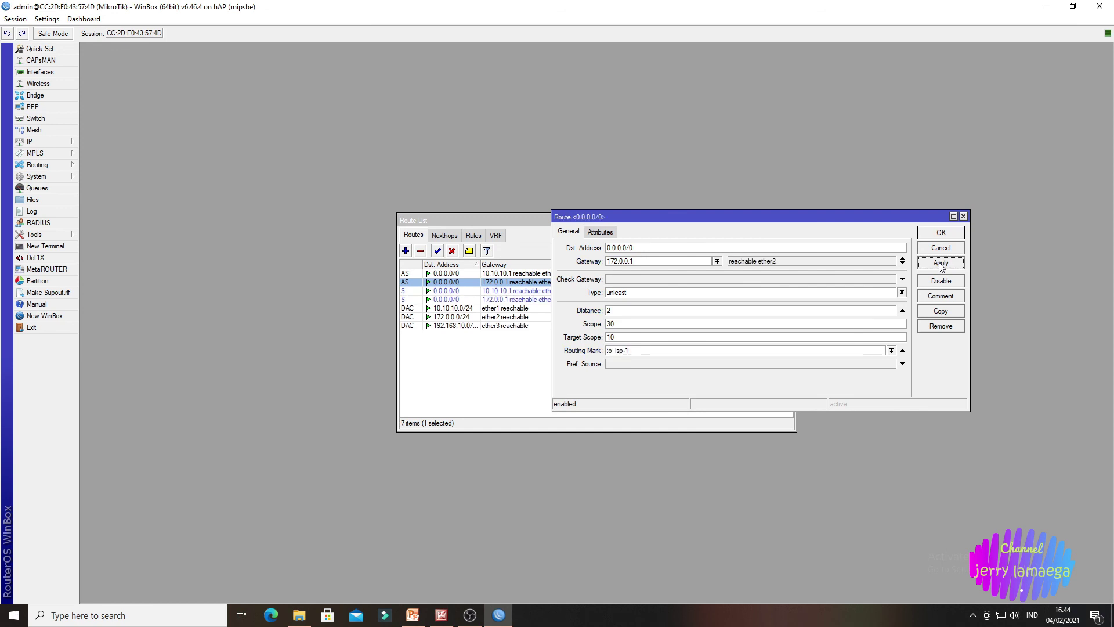
pyautogui.click(941, 232)
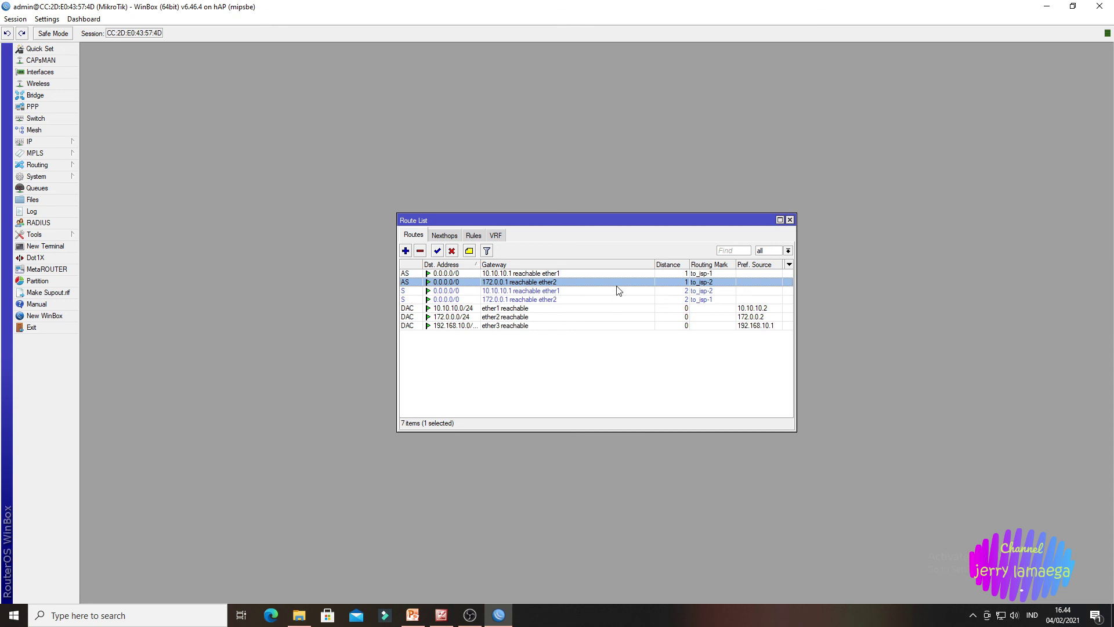
pyautogui.click(789, 220)
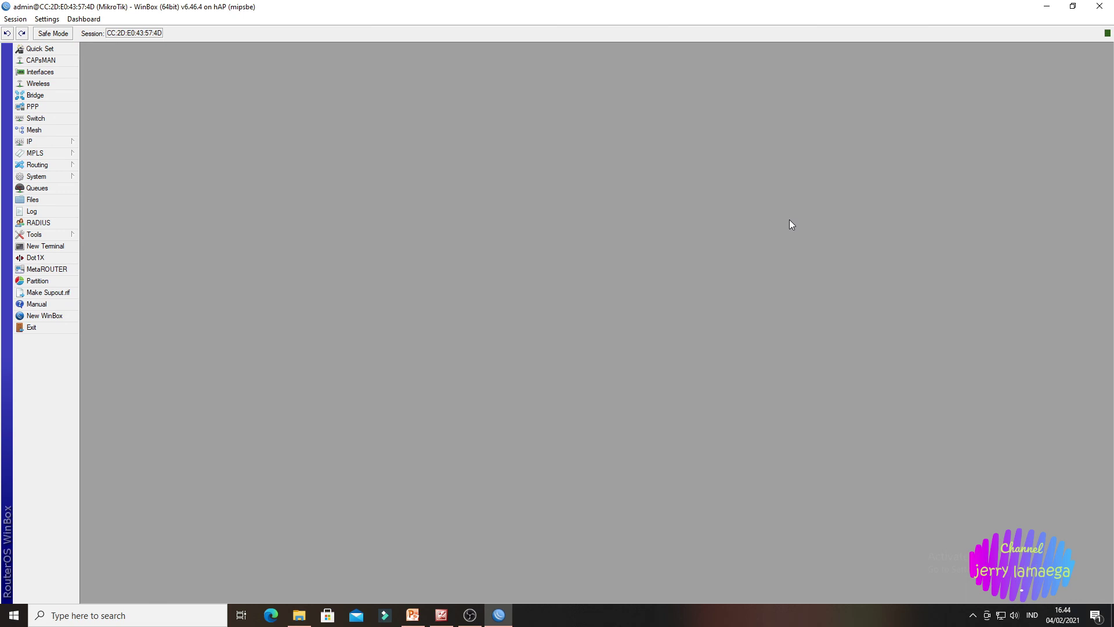
# Step: Start the DHCP server setup on ether3 and accept the 192.168.10.0/24 address space and the proposed settings up to the DNS servers
pyautogui.click(65, 143)
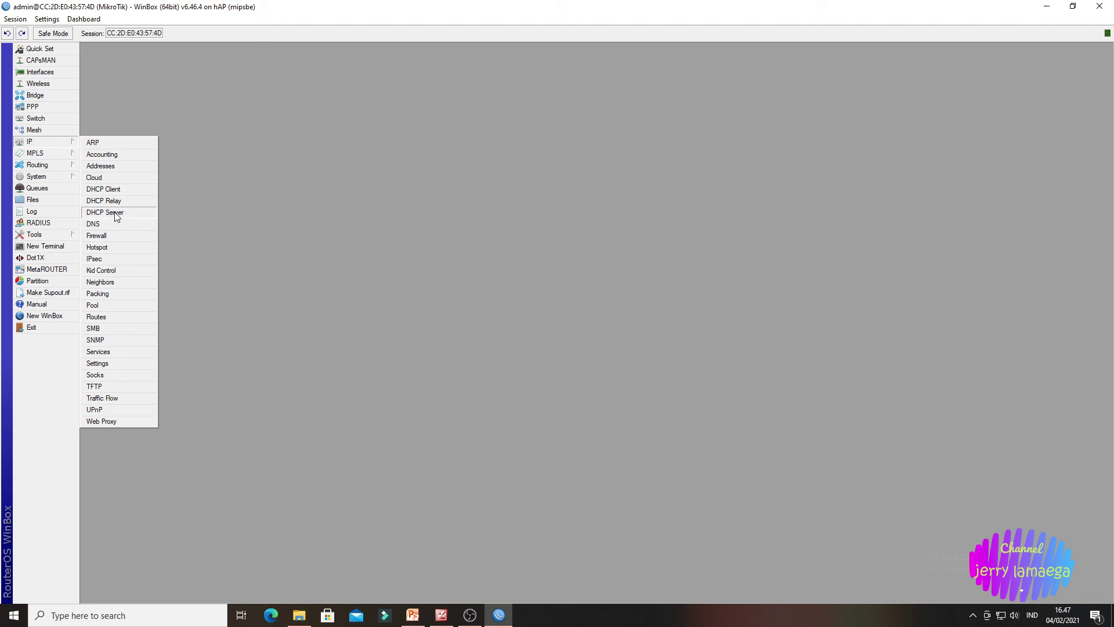
pyautogui.click(116, 214)
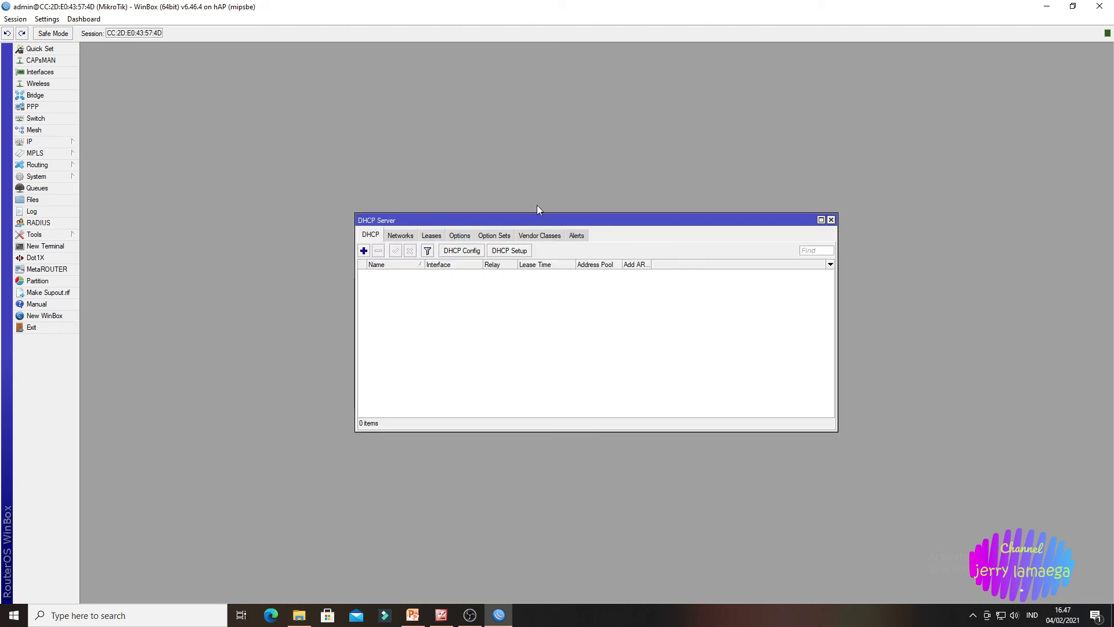
pyautogui.click(511, 250)
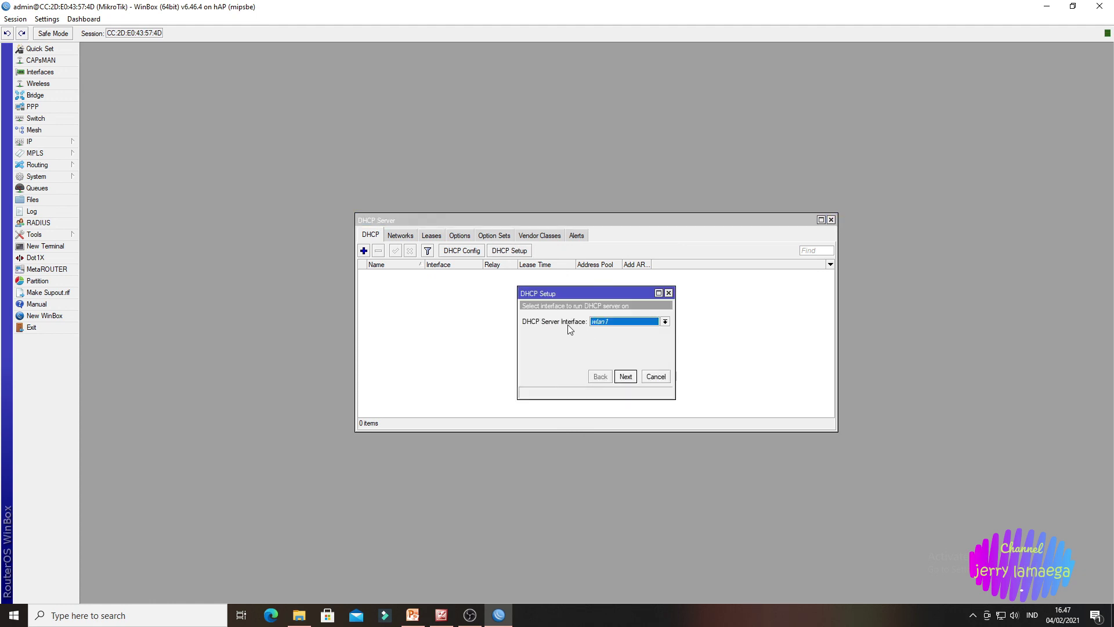
pyautogui.click(652, 322)
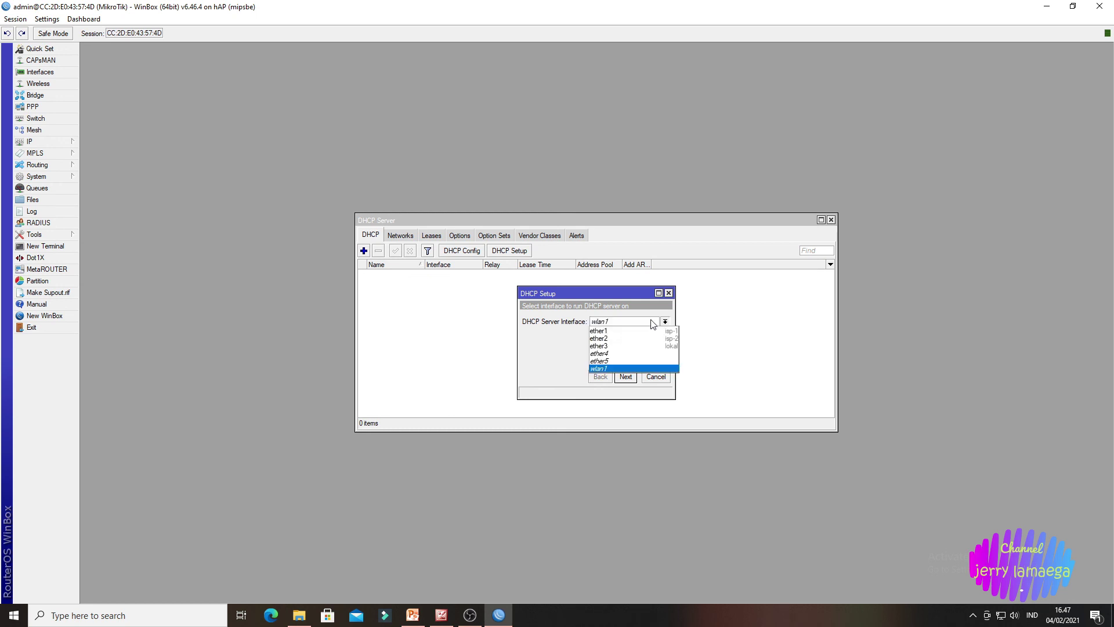
pyautogui.click(608, 348)
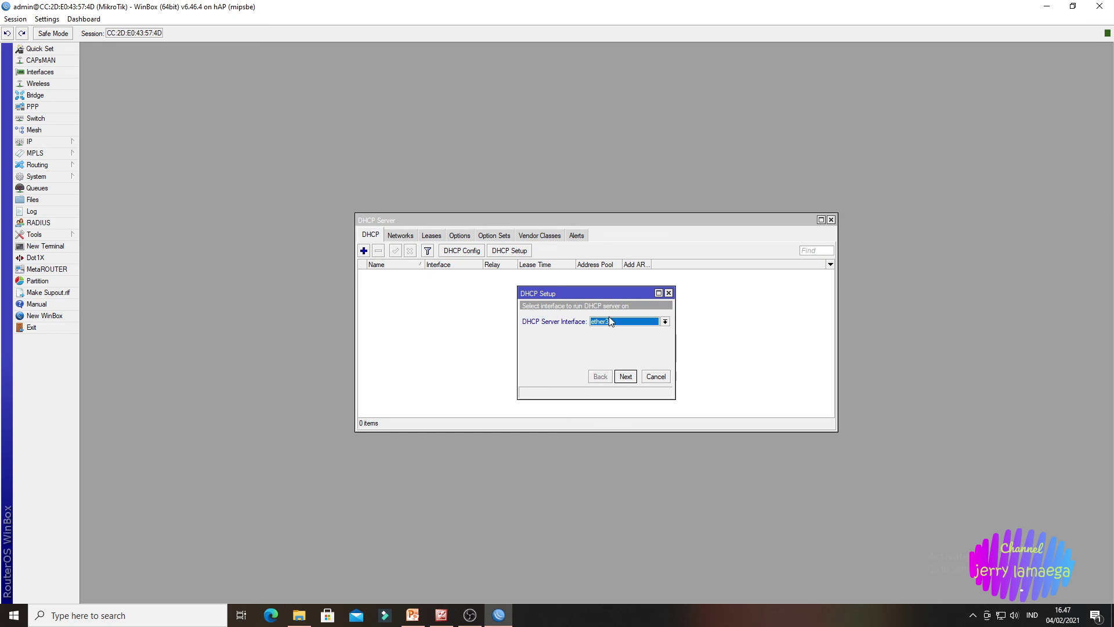
pyautogui.click(625, 376)
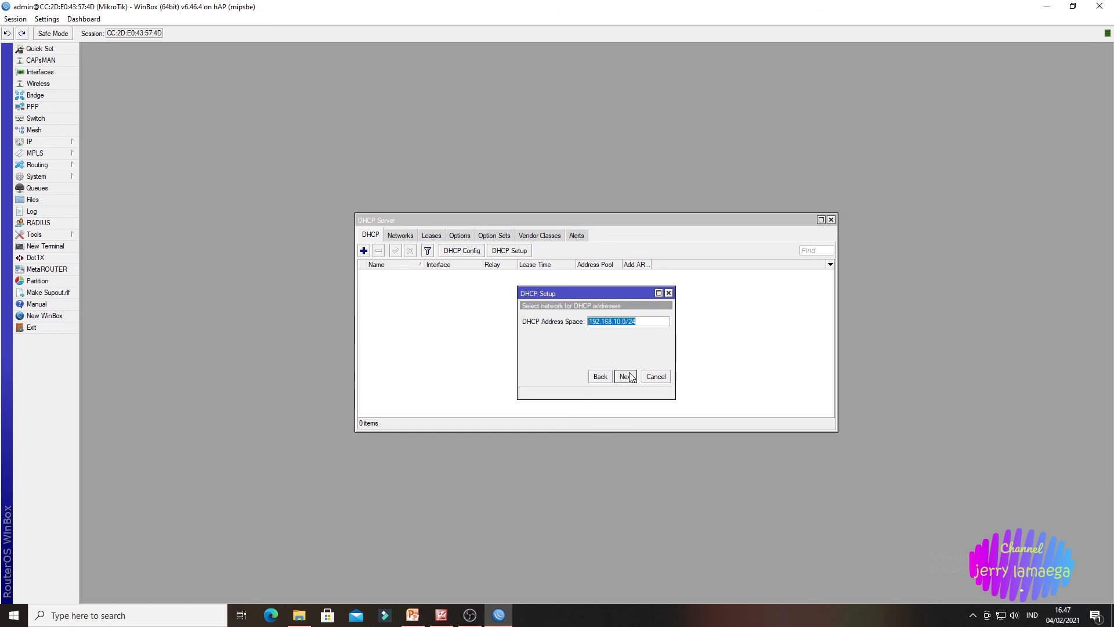
pyautogui.click(625, 376)
pyautogui.click(625, 377)
pyautogui.click(629, 377)
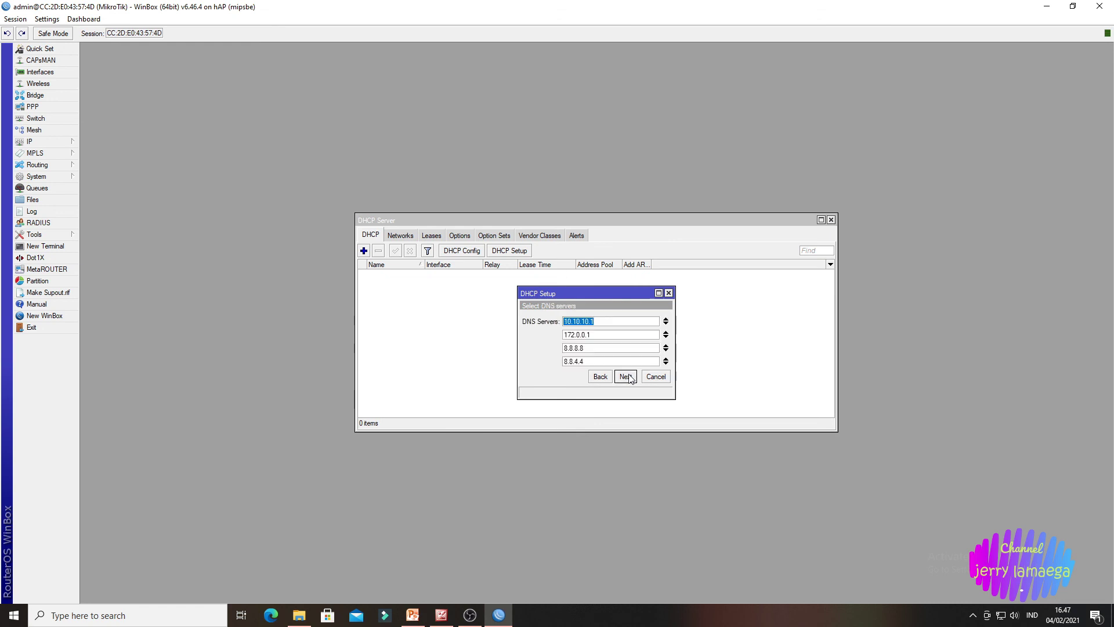
# Step: Remove DNS servers 8.8.8.8 and 8.8.4.4 from the DHCP setup and add both back below 172.0.0.1
pyautogui.click(571, 323)
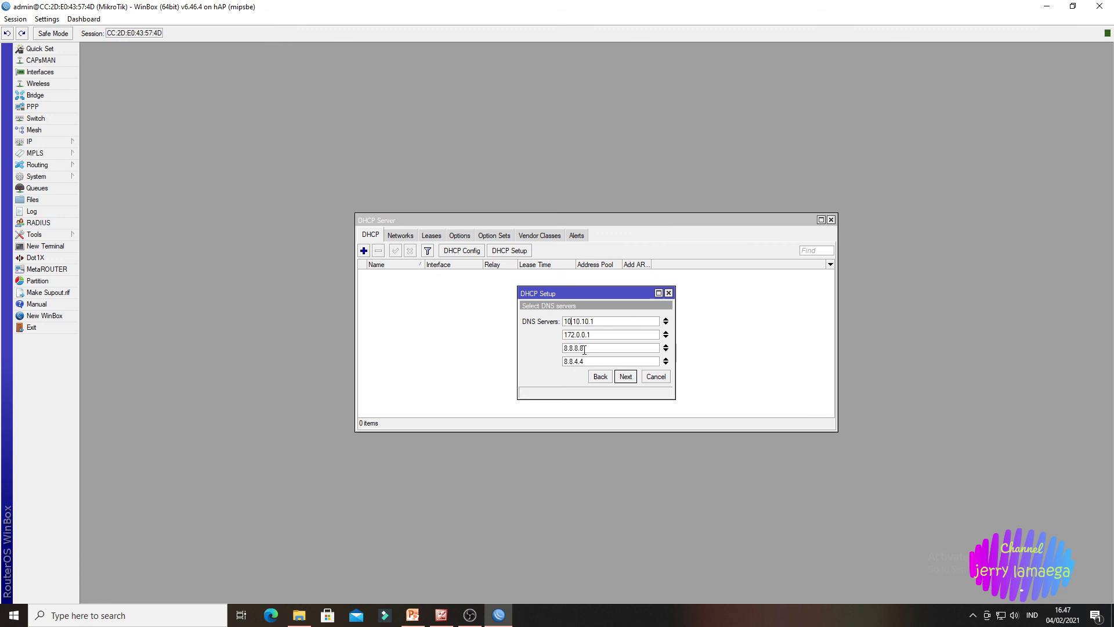
pyautogui.click(665, 359)
pyautogui.click(666, 348)
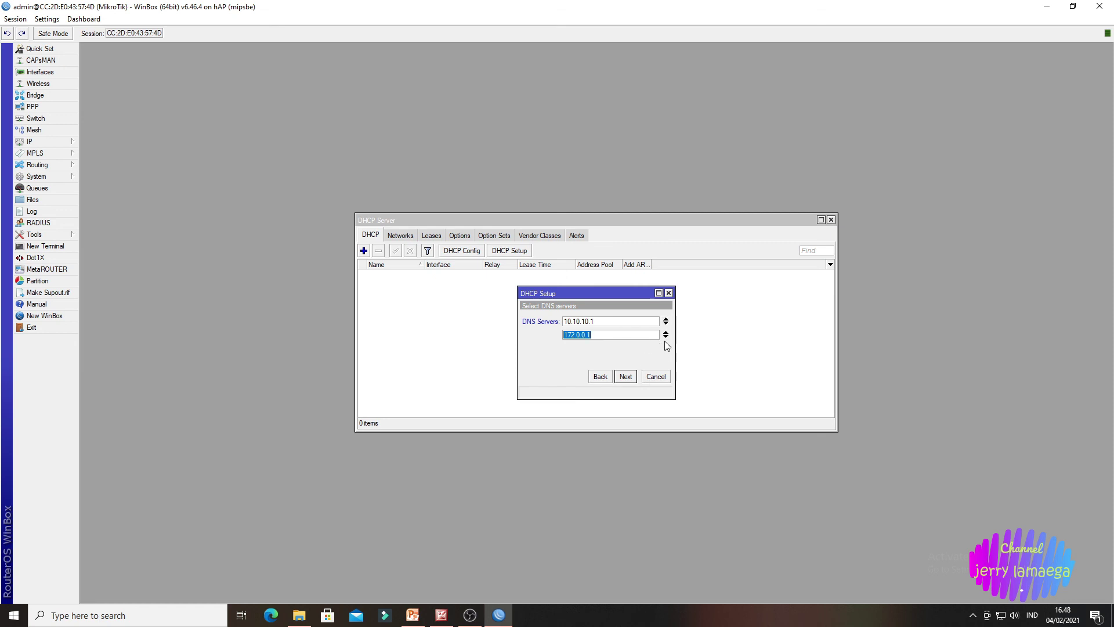
pyautogui.click(666, 336)
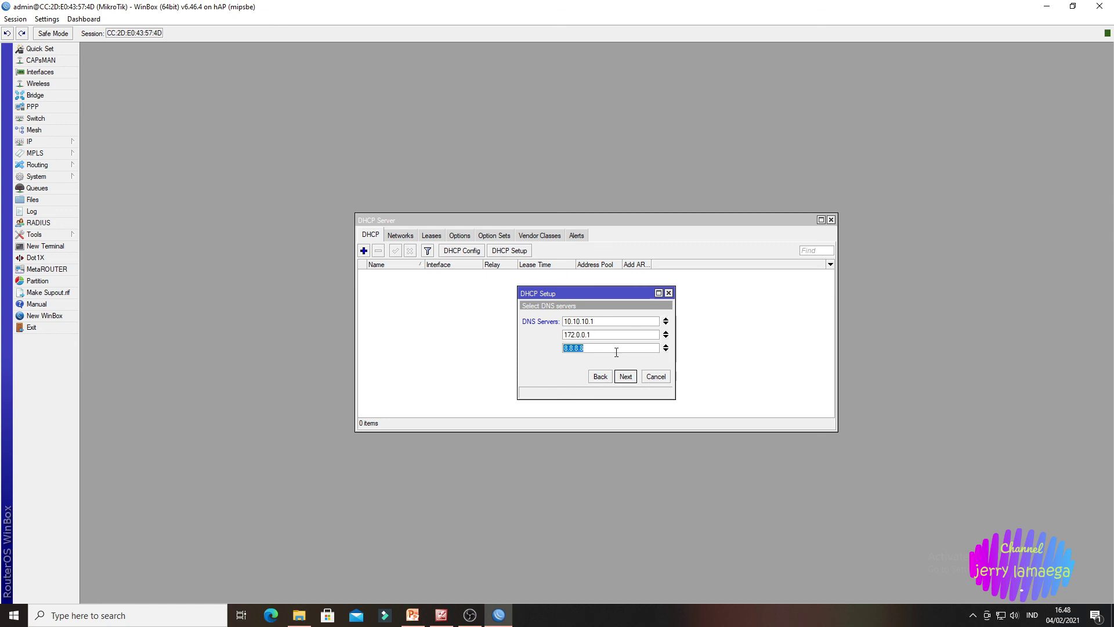
pyautogui.write('9')
pyautogui.click(665, 350)
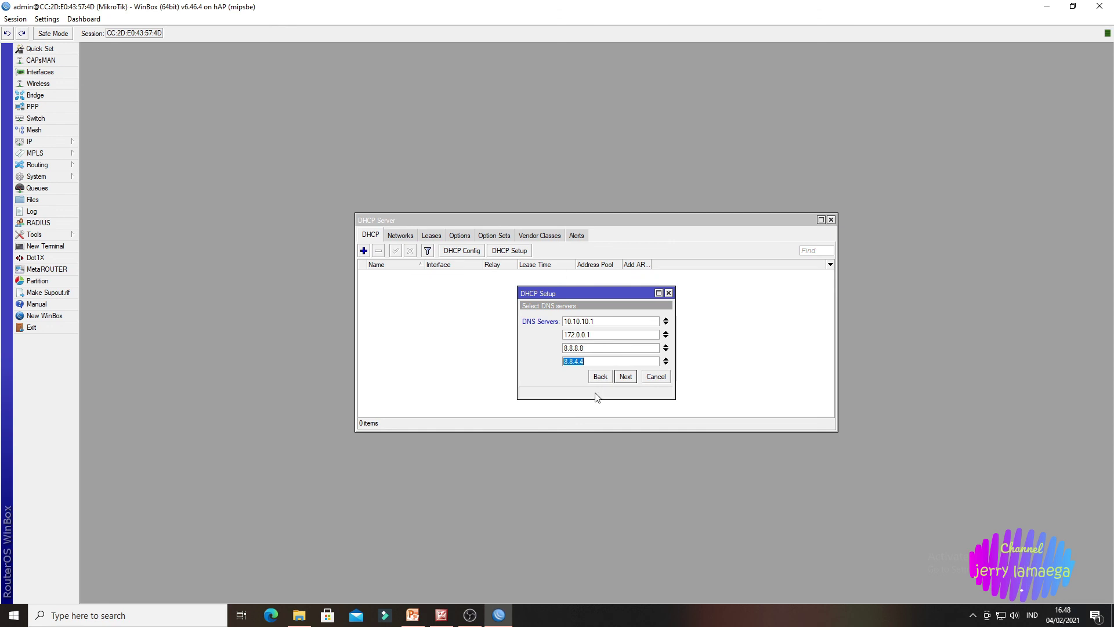
pyautogui.click(594, 364)
pyautogui.click(666, 364)
pyautogui.click(666, 372)
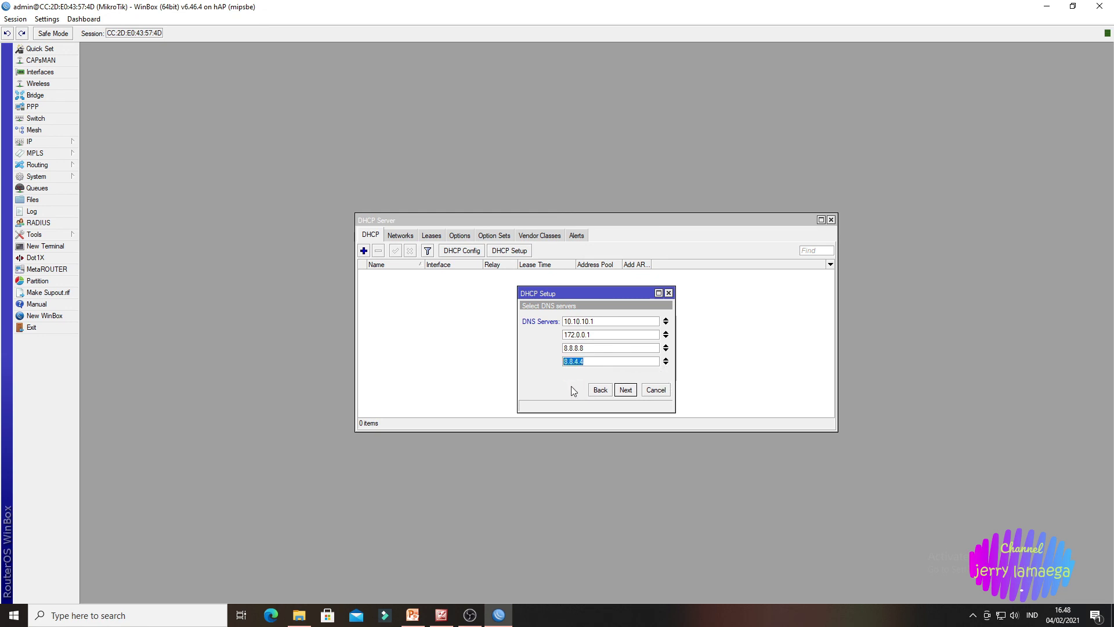
pyautogui.click(601, 349)
# Step: Accept the DNS servers and the 00:10:00 lease time, and finish the DHCP server setup
pyautogui.click(625, 390)
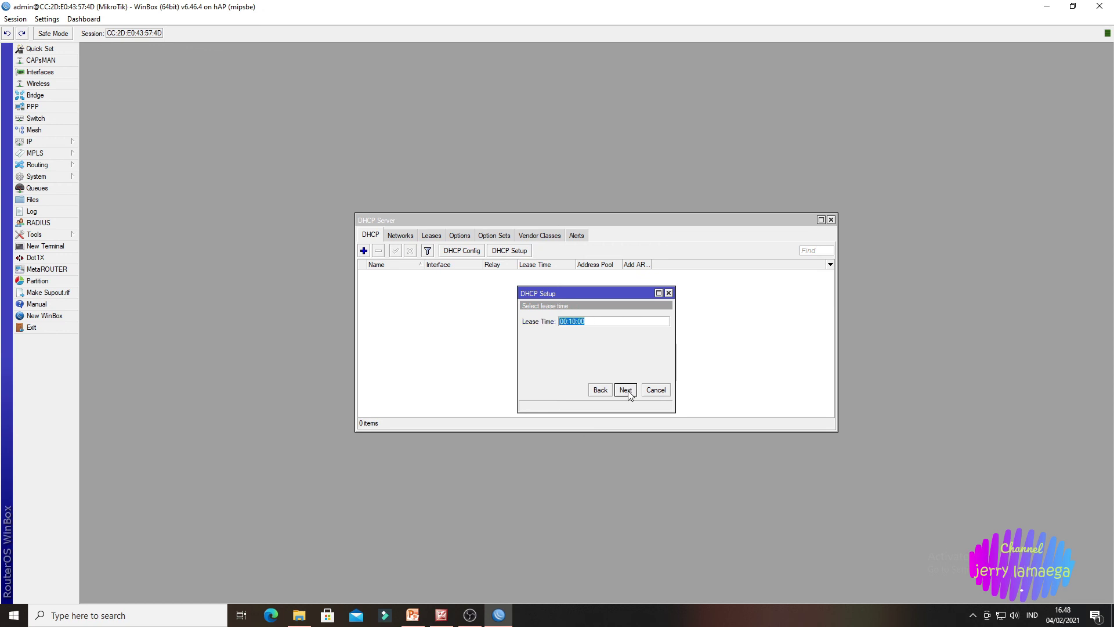
pyautogui.click(625, 389)
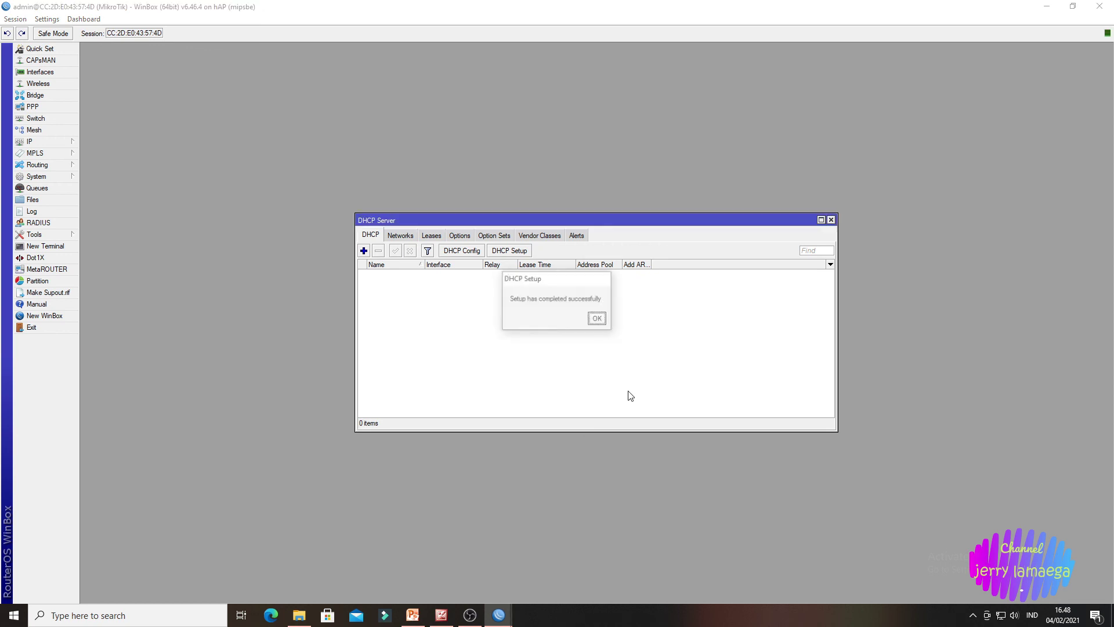
pyautogui.click(598, 320)
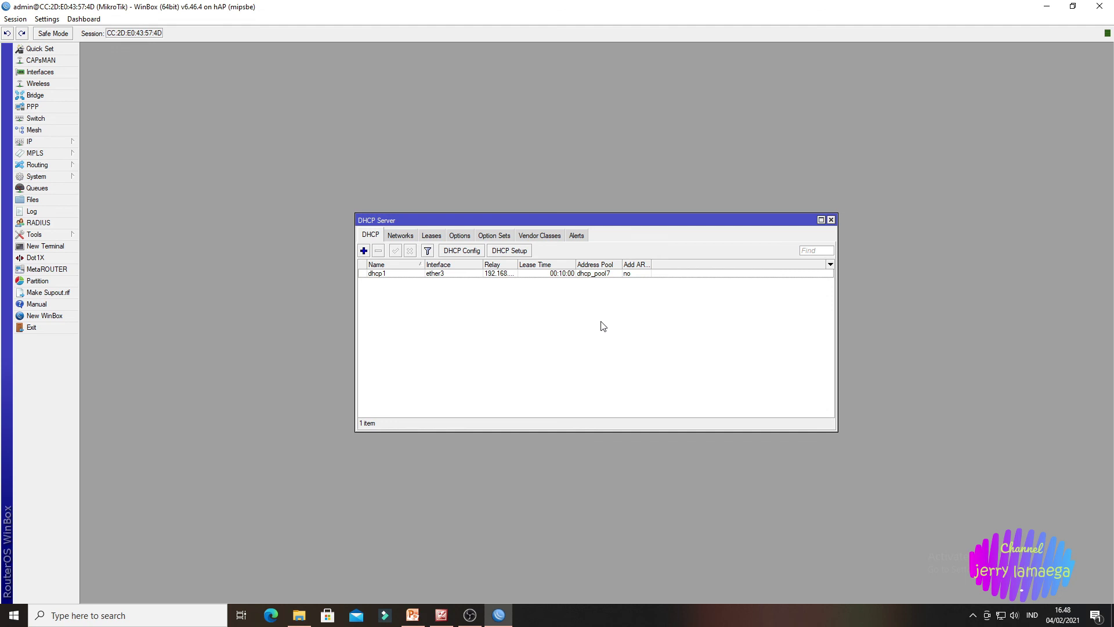